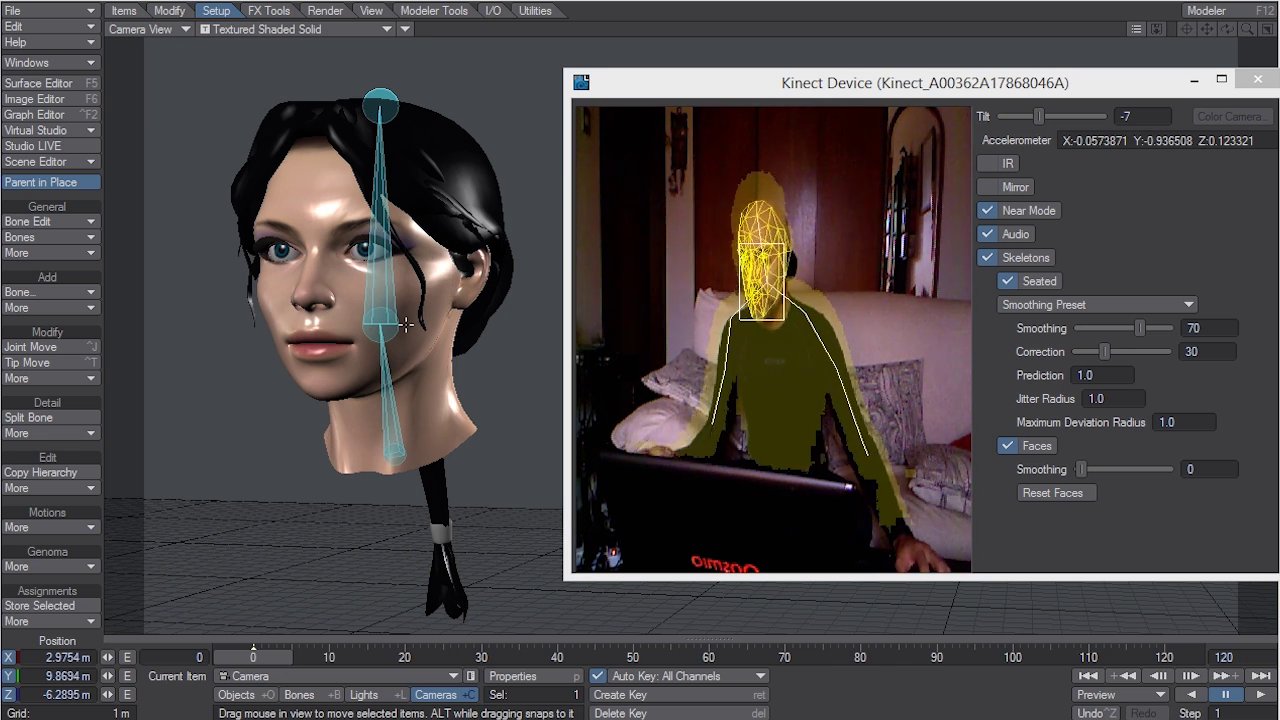
- Select the head bone for rotating, then return to move mode and select the scene light
left_click(402, 326)
left_click(402, 326)
key("y")
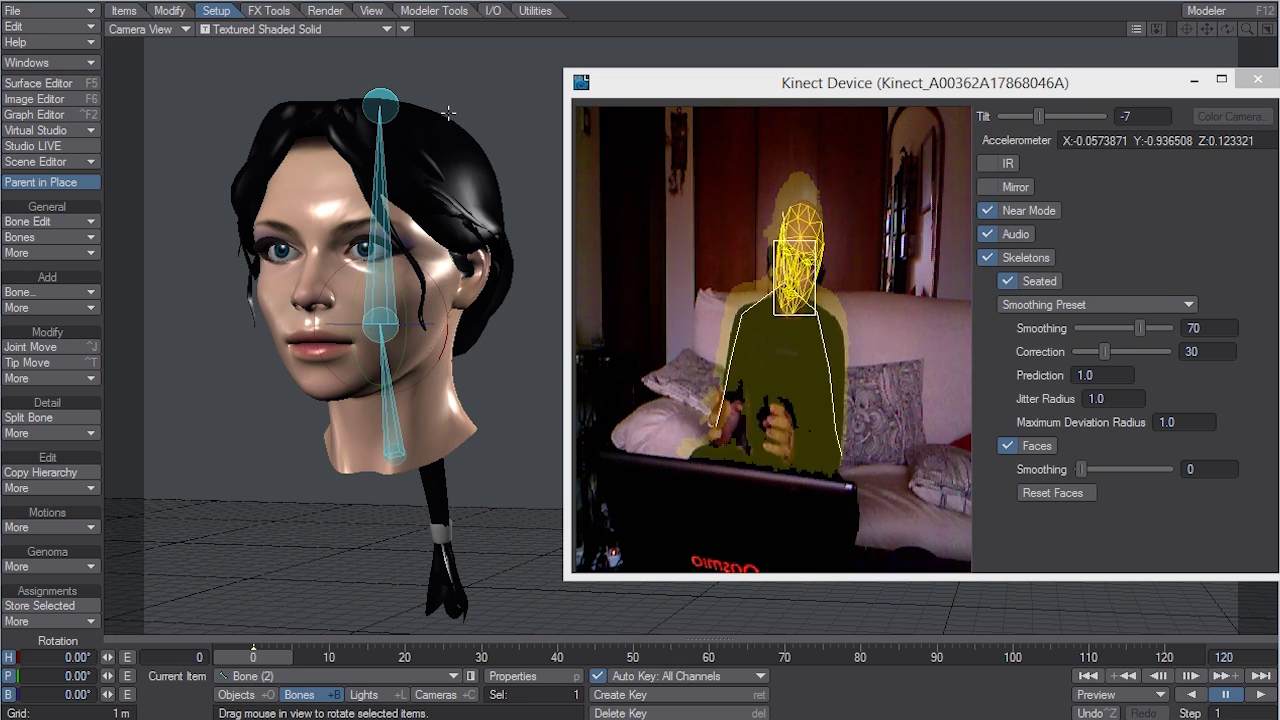
key("shift+l")
key("t")
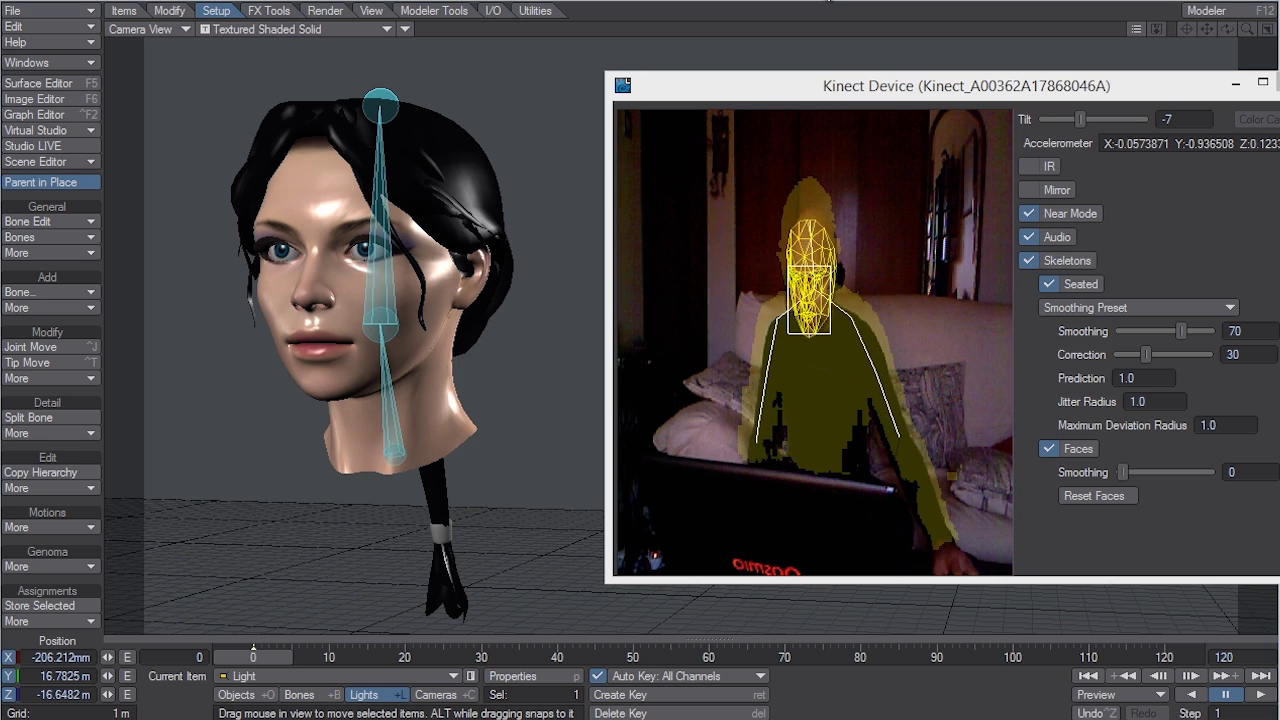
- Add a null named Head_Rotation and position it about 9 m up, at the neck base
key("ctrl+n")
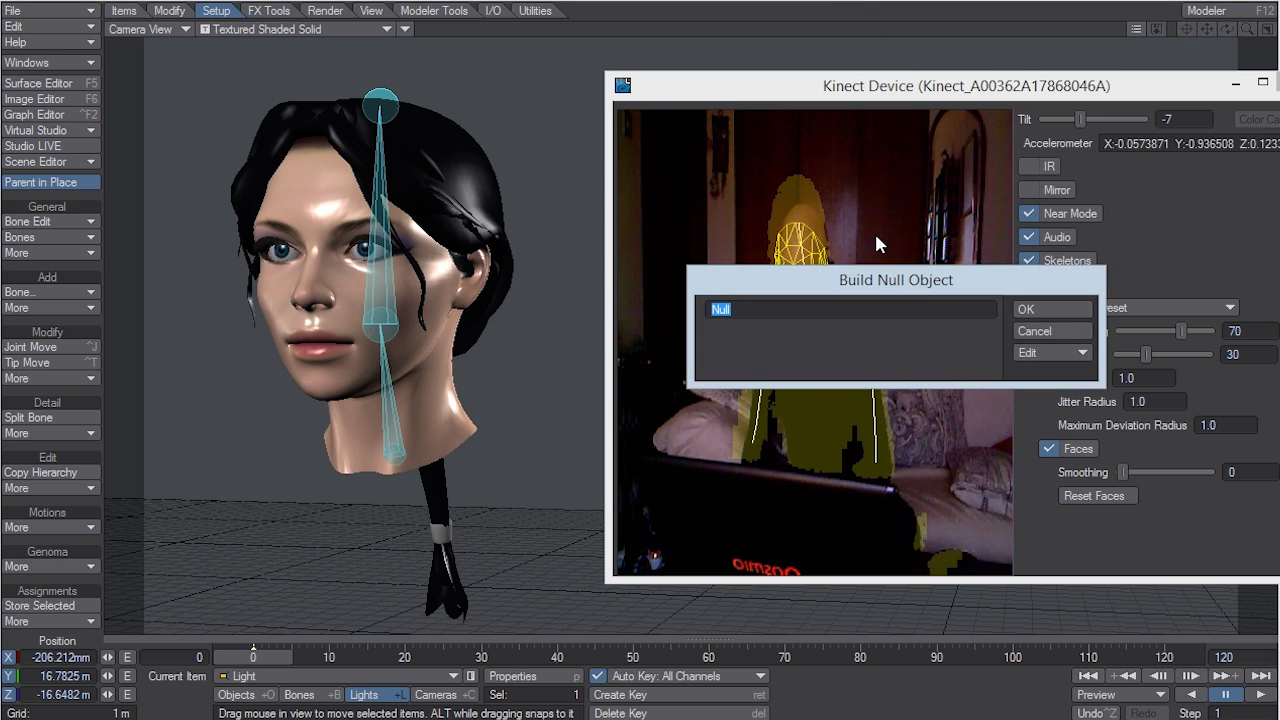
type("Head_Rot")
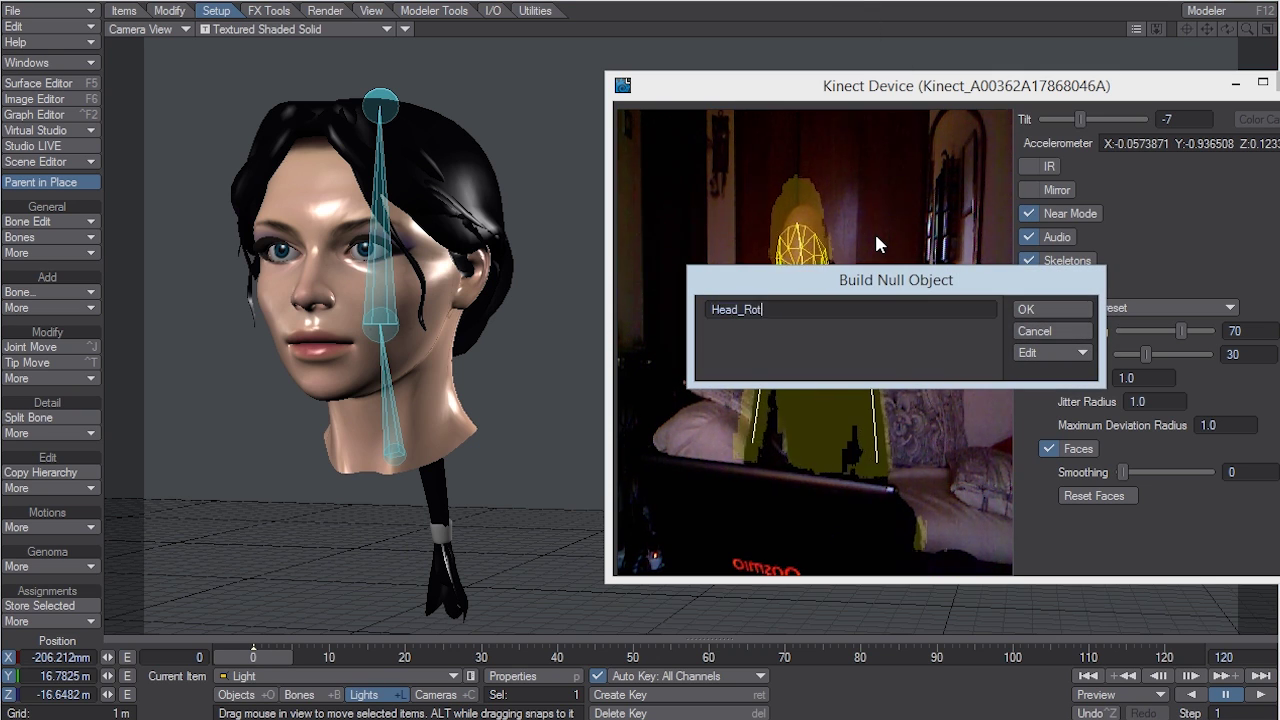
type("ation")
key("Return")
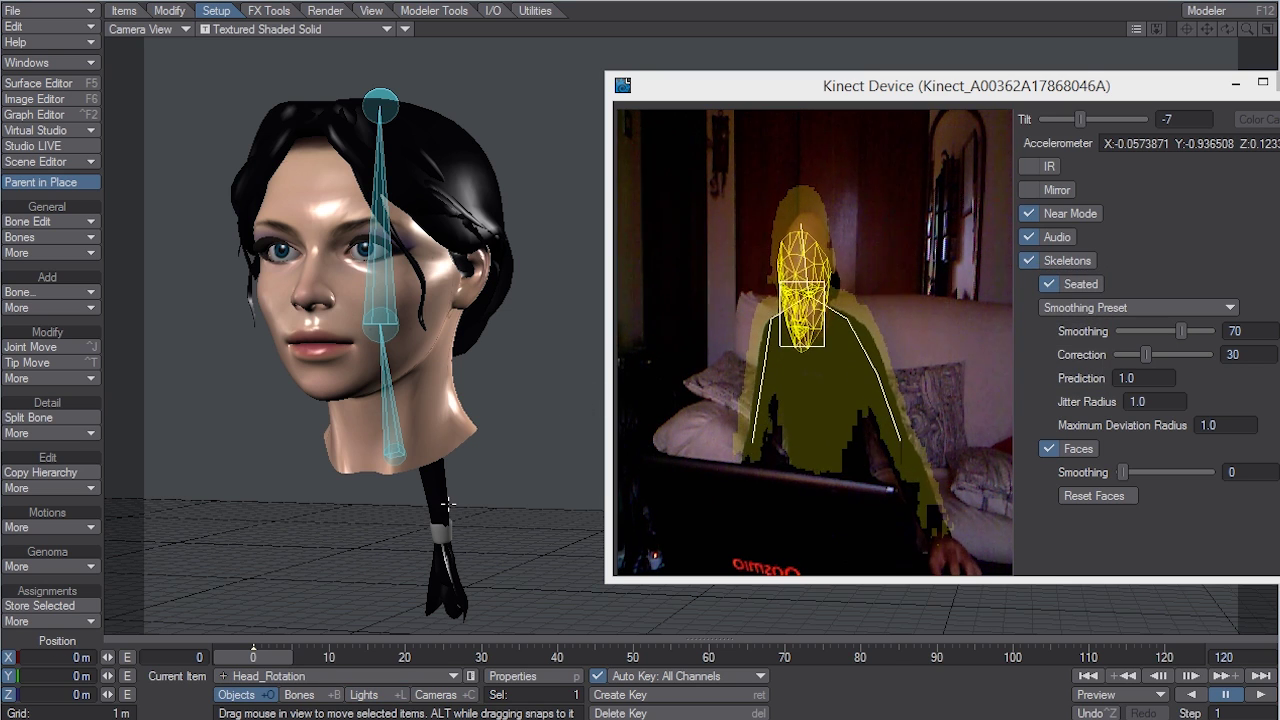
key("1")
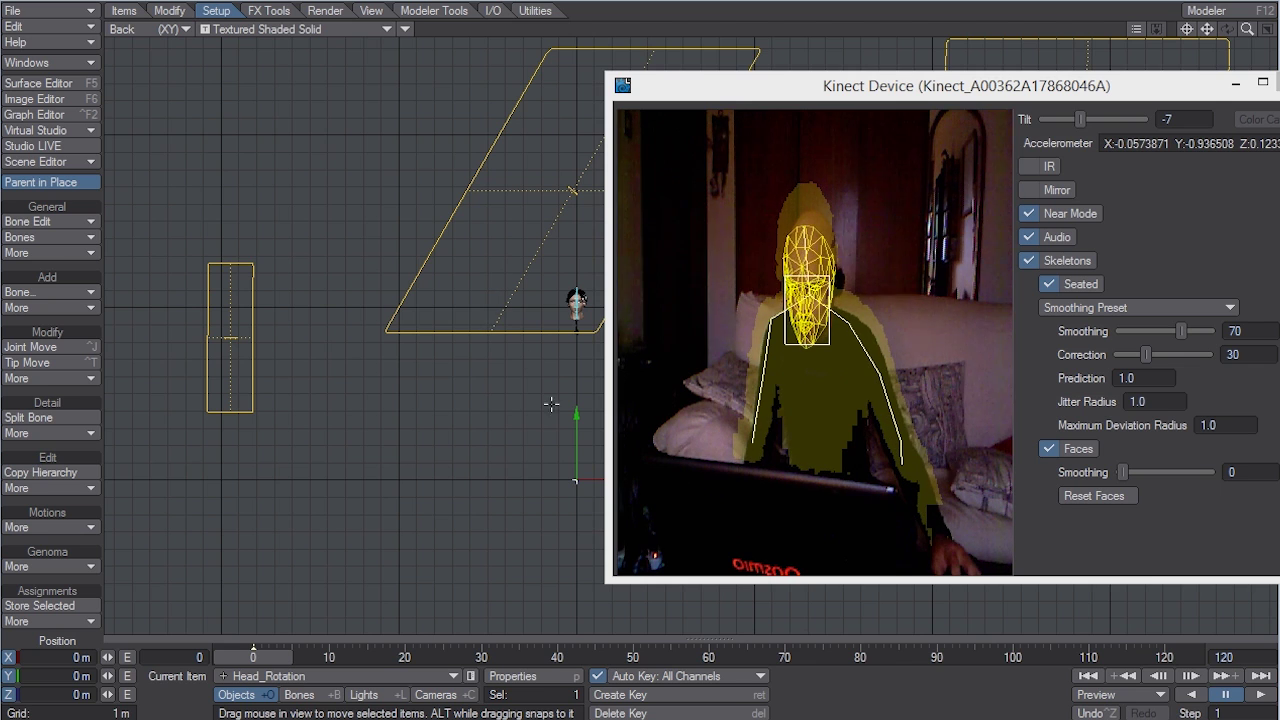
left_click_drag(551, 404, 551, 252)
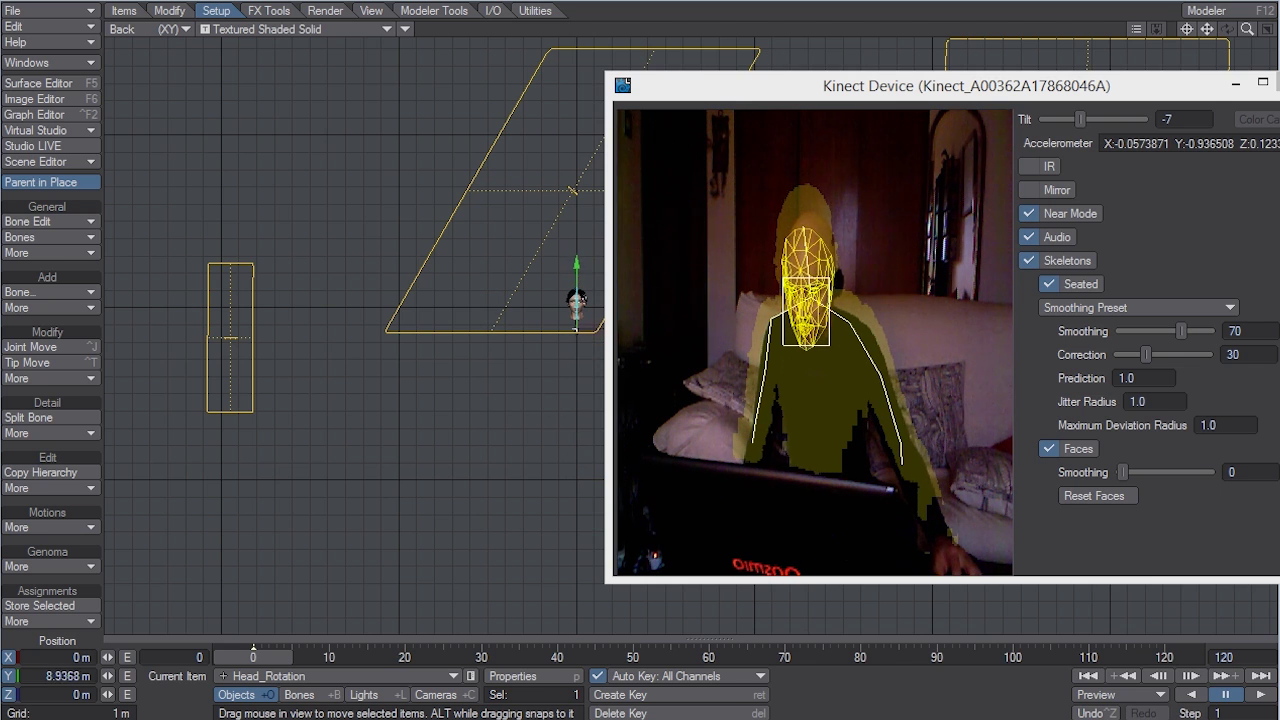
key("4")
key("6")
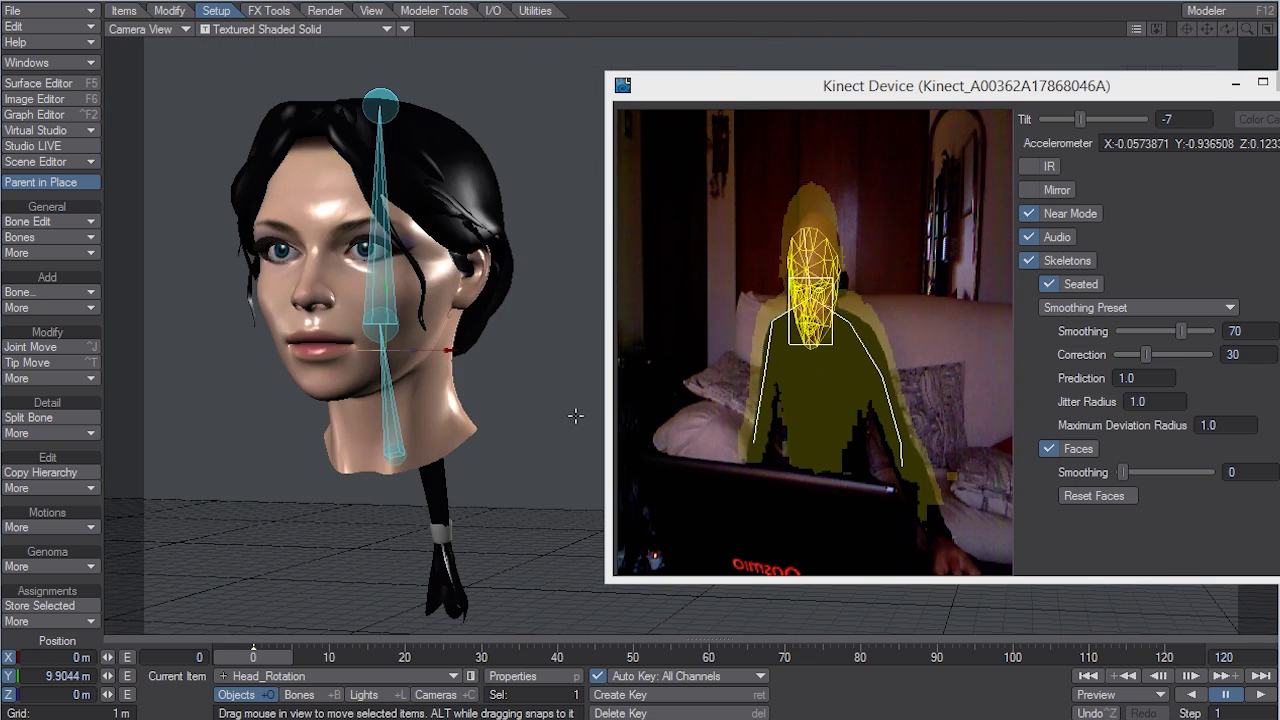
left_click_drag(523, 466, 385, 521)
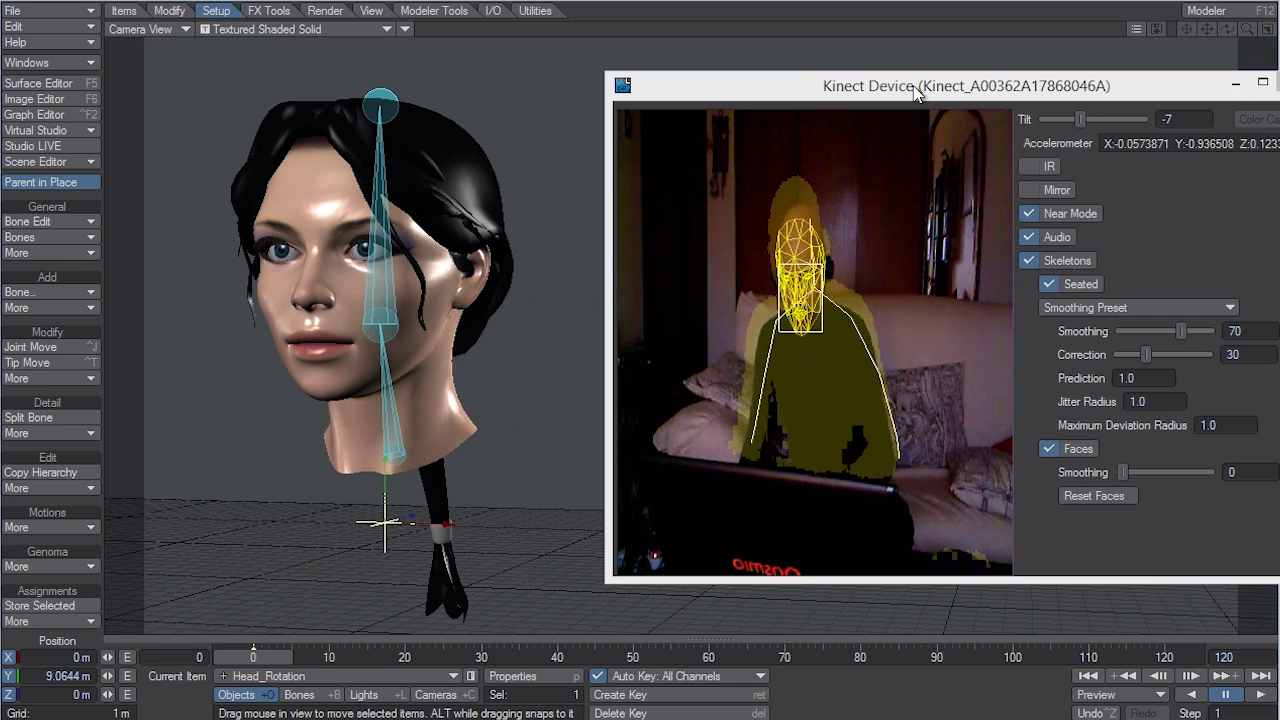
- Remove the wrongly added modifier and give Head_Rotation a Virtual Studio Trait modifier instead
key("m")
left_click_drag(646, 0, 608, 42)
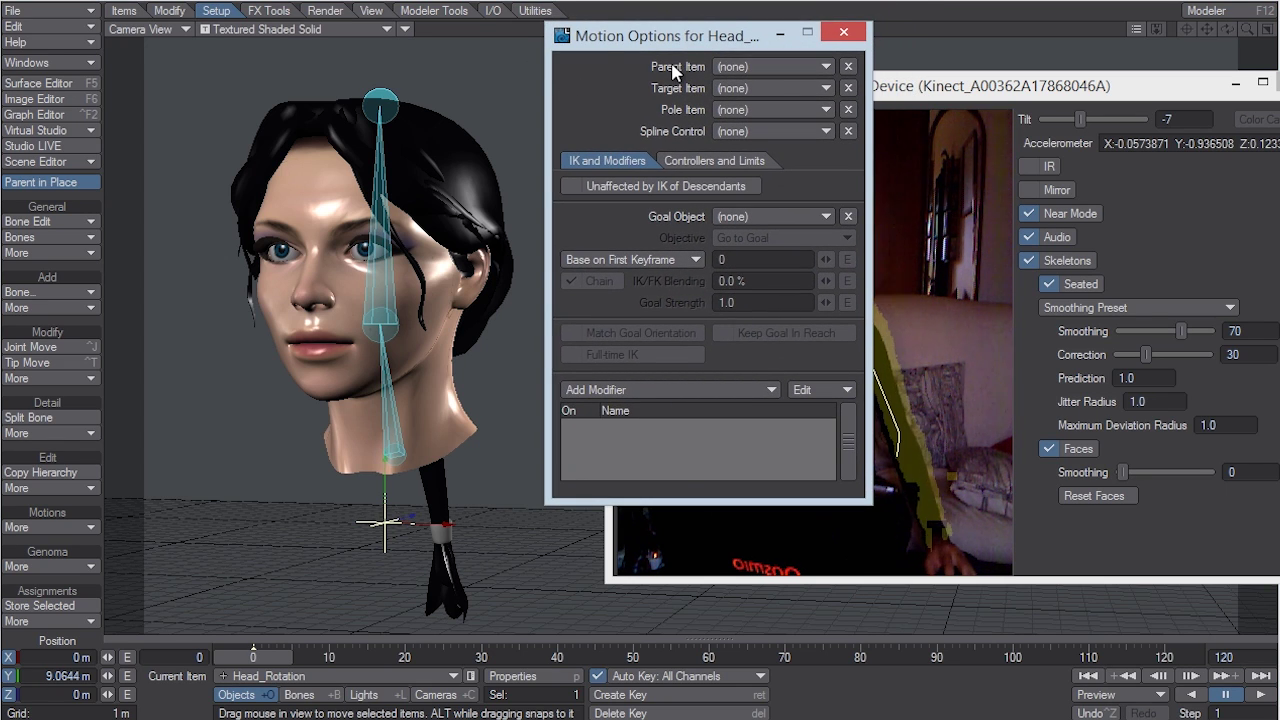
left_click(618, 390)
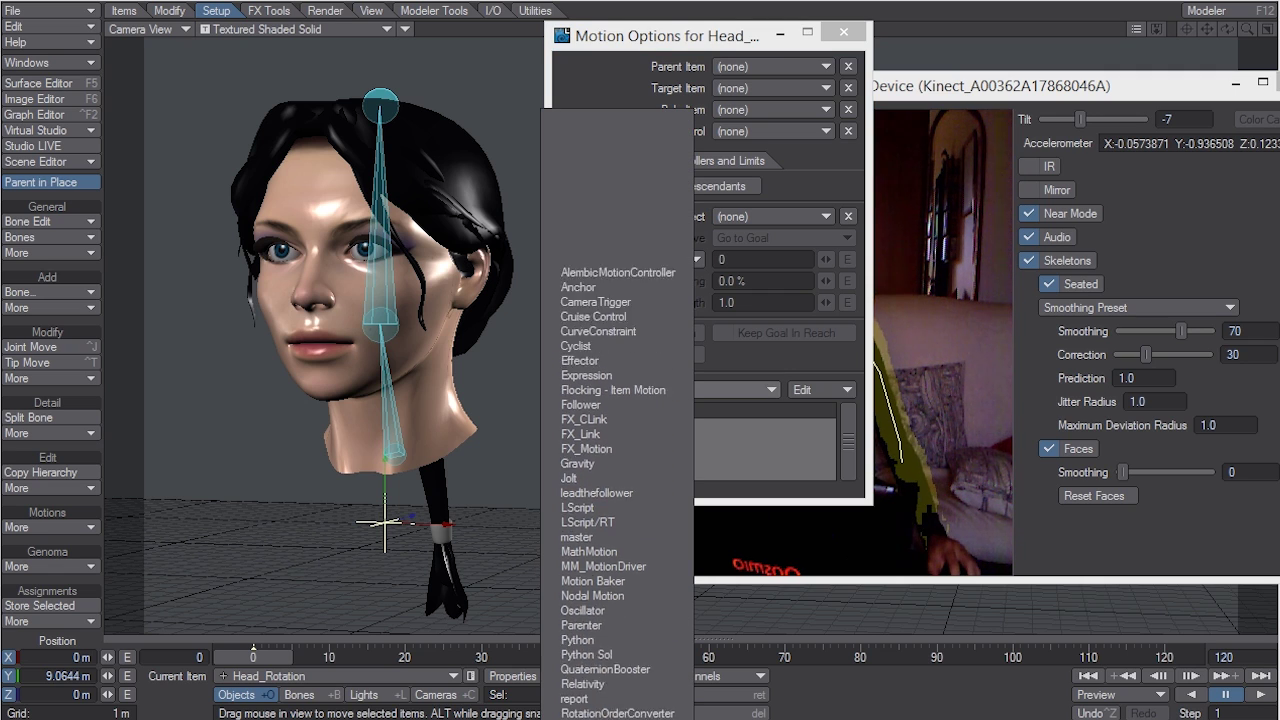
left_click(590, 712)
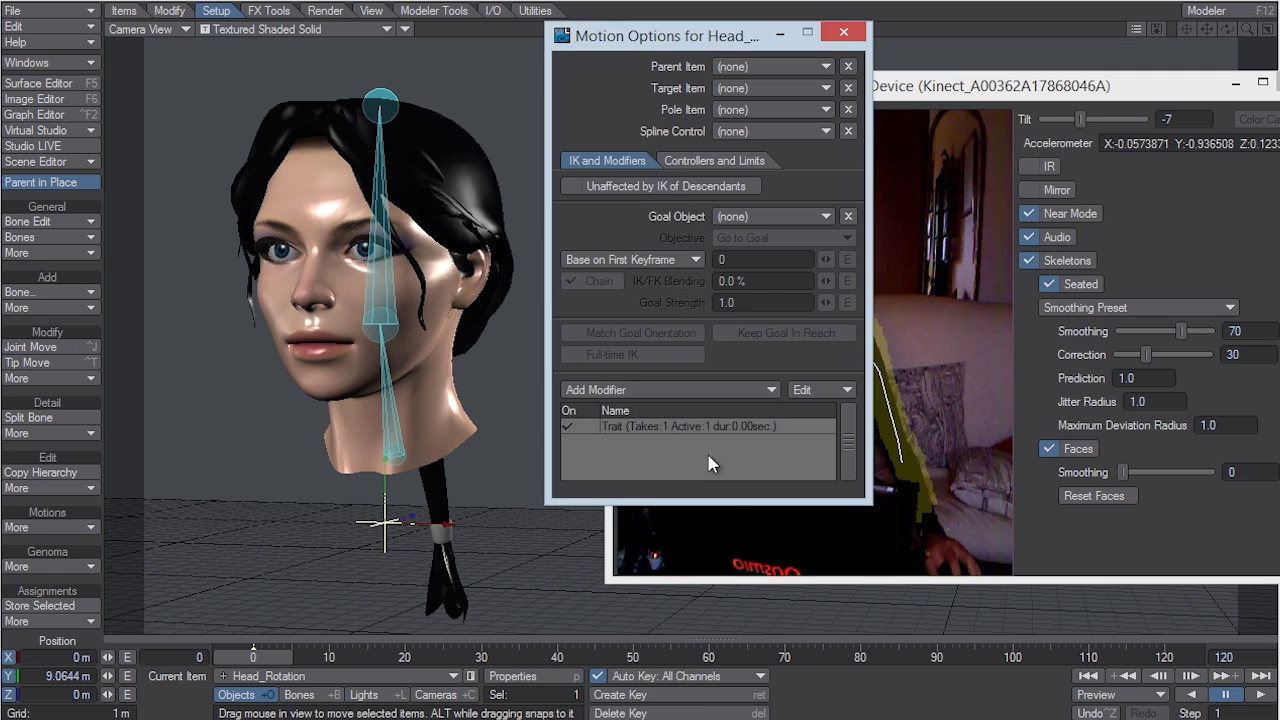
right_click(653, 424)
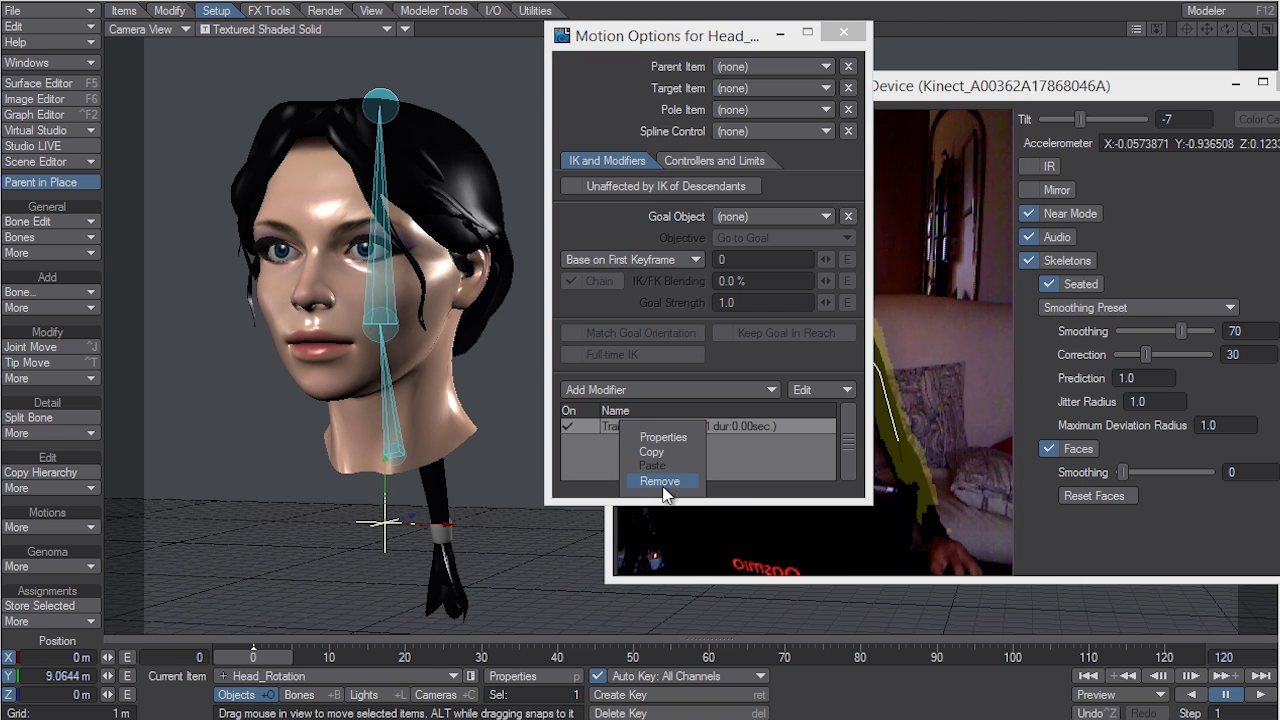
left_click(652, 481)
left_click(644, 389)
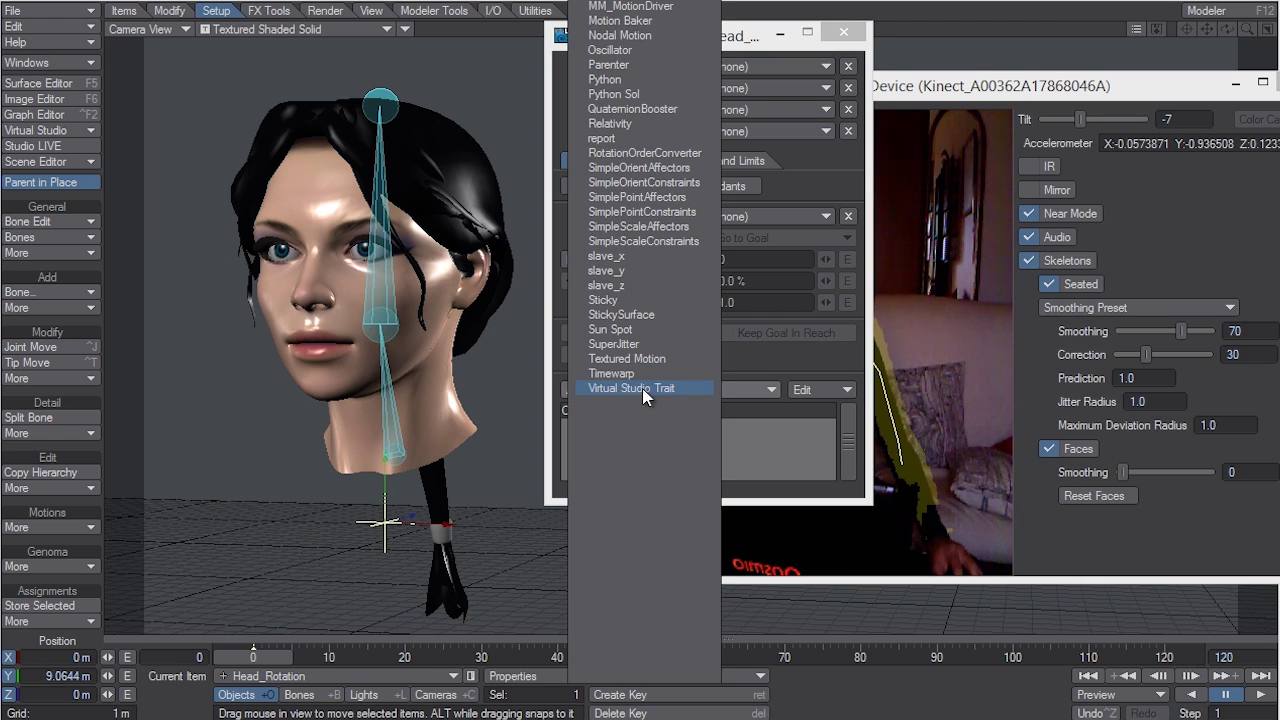
left_click(644, 389)
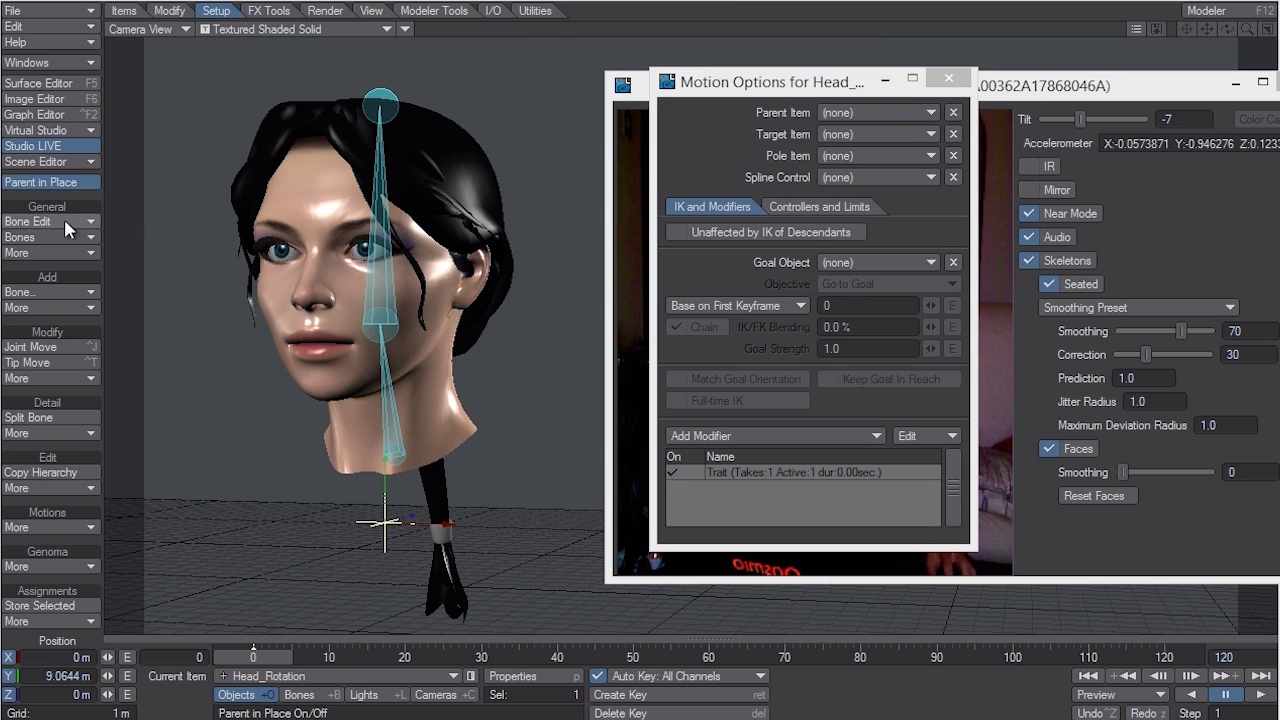
left_click(50, 131)
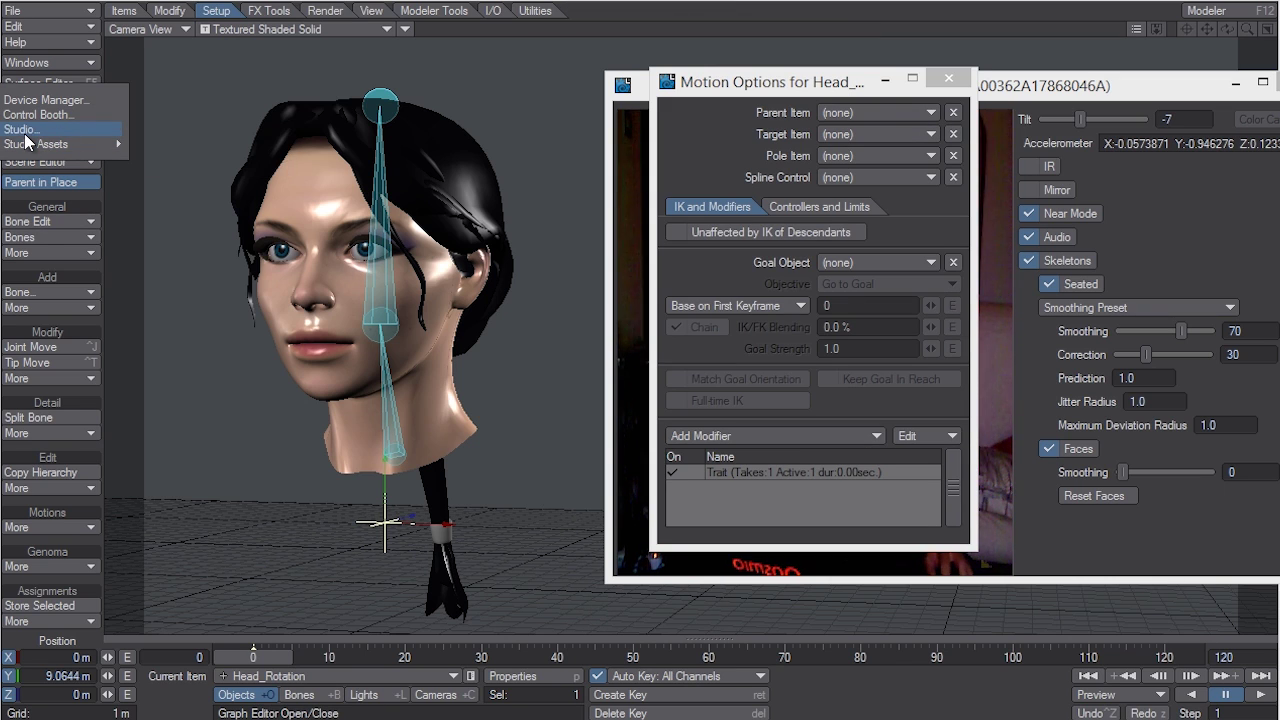
- Open the ItemMotion:Head_Rotation trait's nodes from Studio, showing its Trait node in the Node Editor
left_click(30, 131)
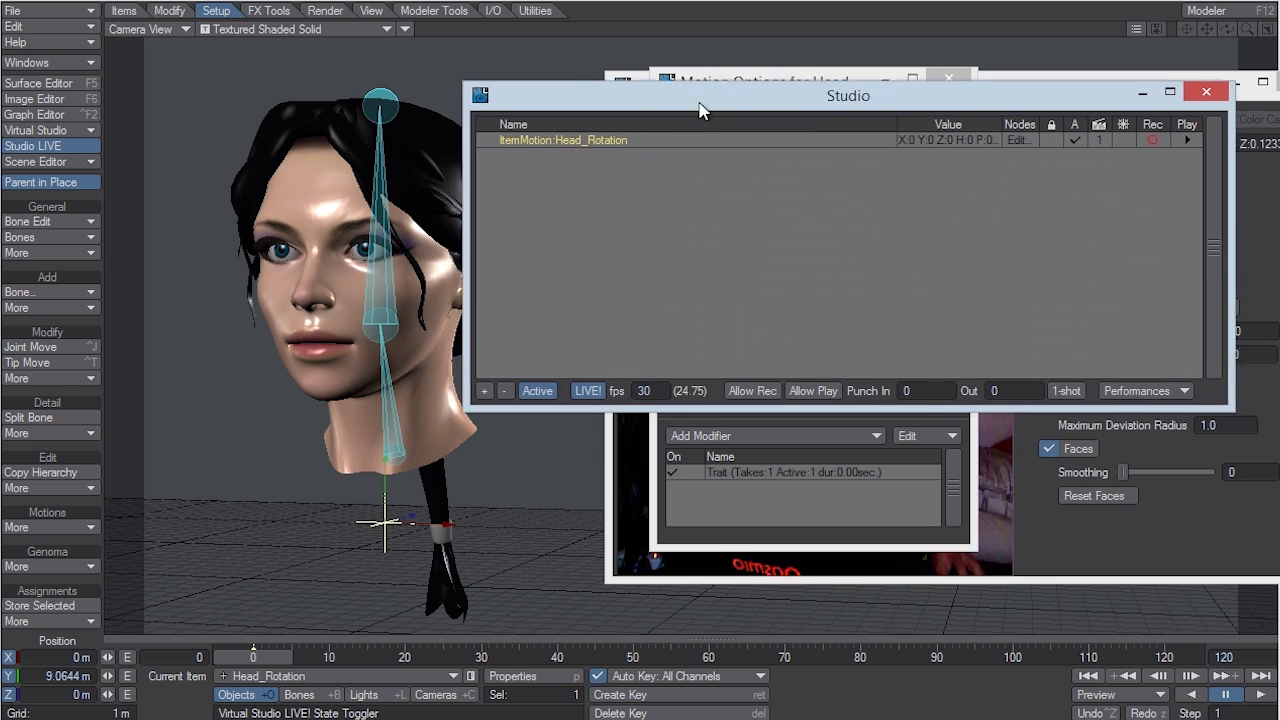
left_click_drag(713, 105, 470, 85)
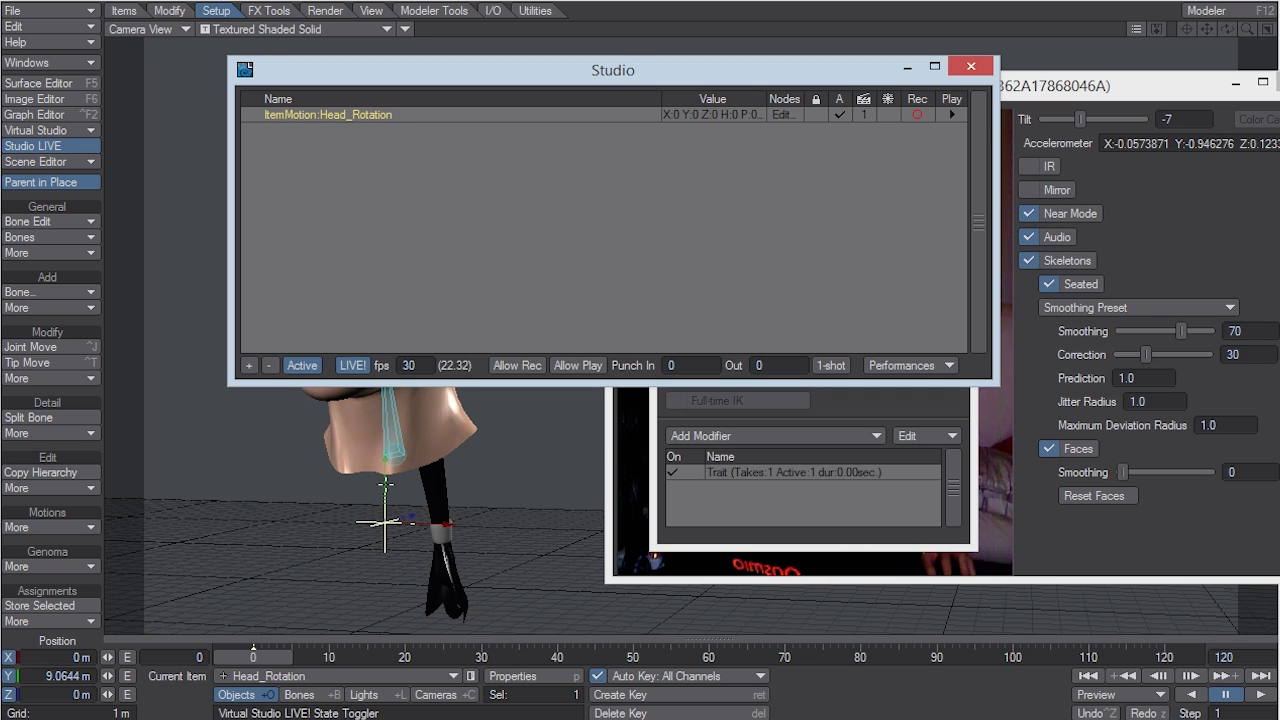
left_click(366, 118)
double_click(368, 117)
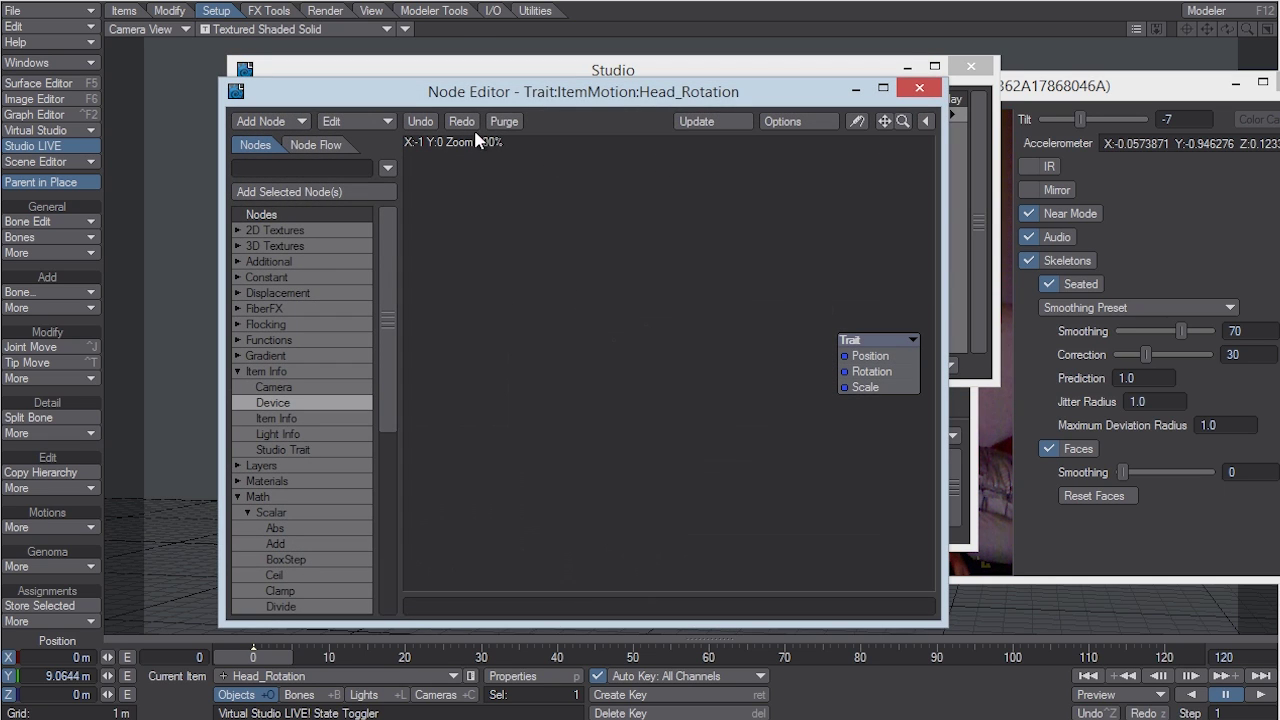
left_click_drag(894, 373, 880, 285)
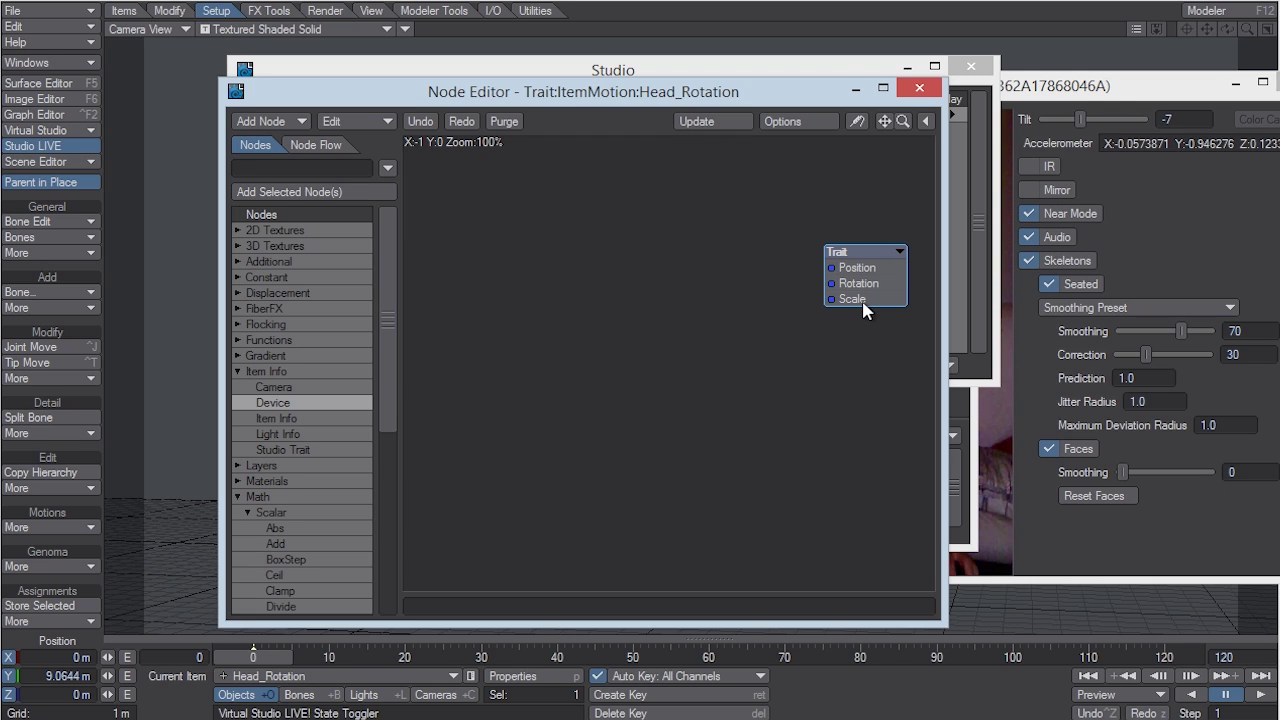
left_click_drag(708, 93, 806, 80)
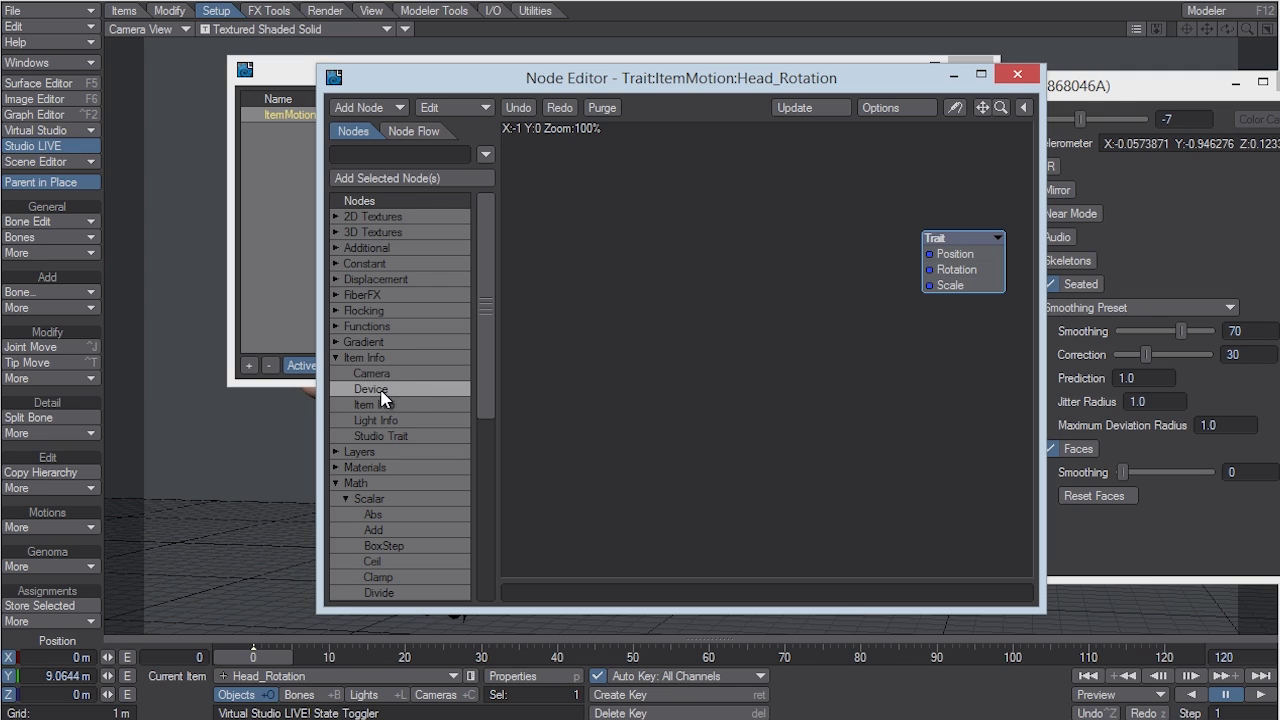
- Add a Device node set to manager Kinect For Windows and device Kinect_A
left_click_drag(383, 396, 668, 315)
double_click(680, 254)
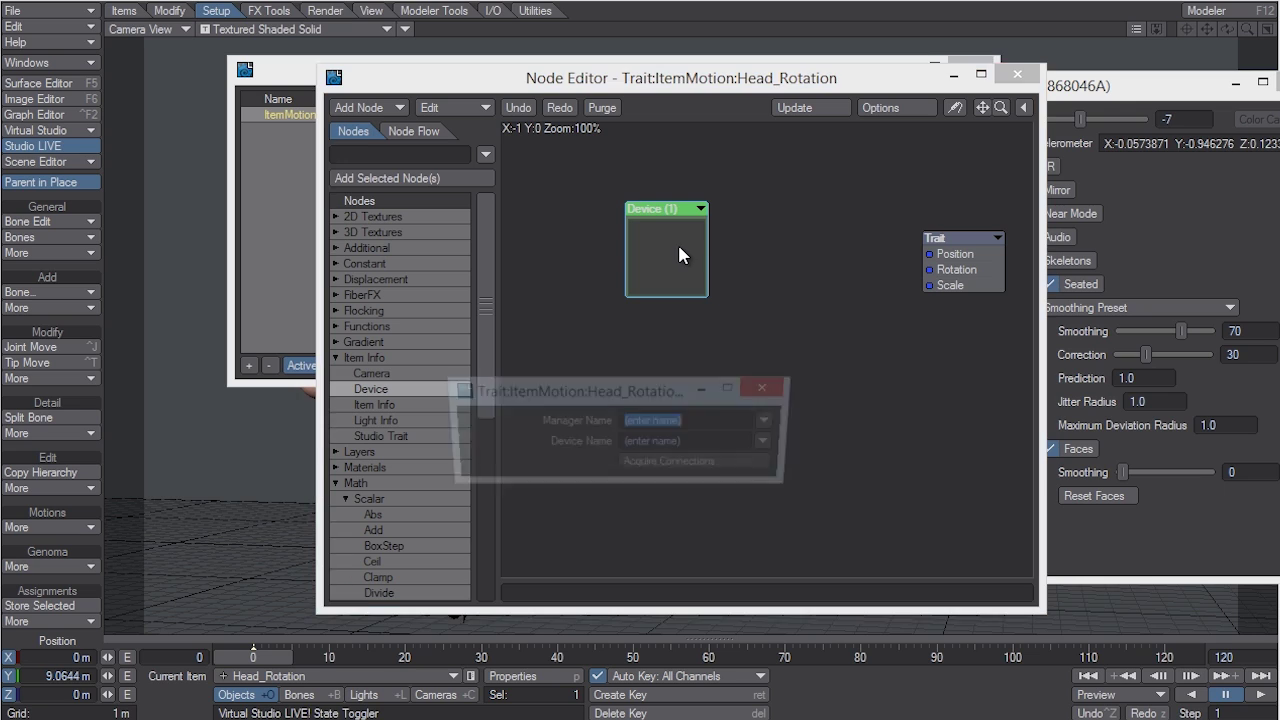
left_click_drag(690, 383, 775, 342)
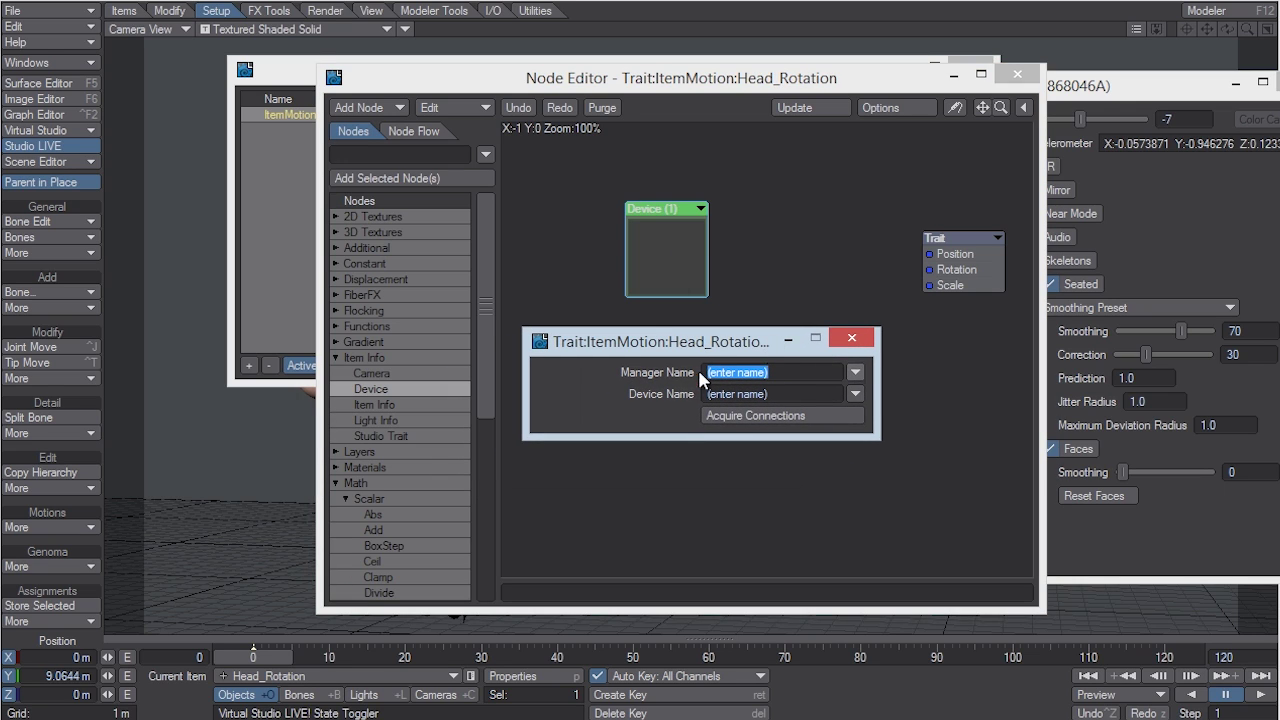
left_click(855, 372)
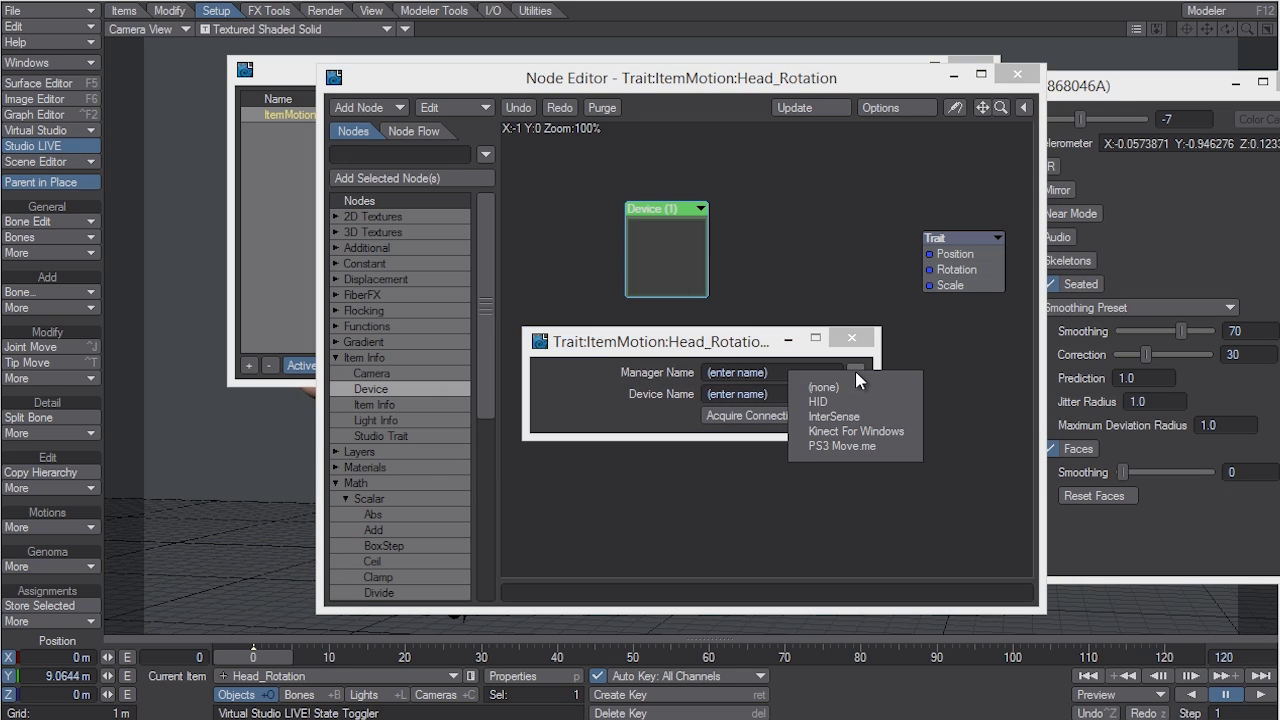
left_click(833, 430)
left_click(855, 396)
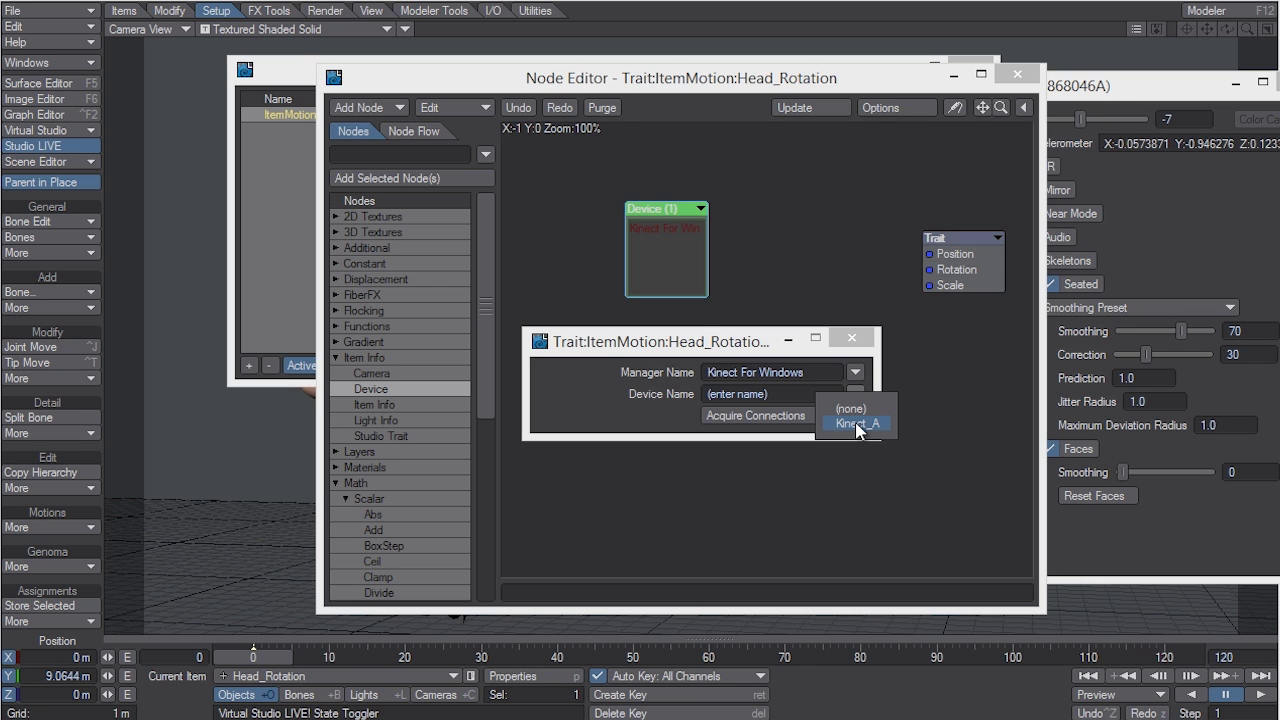
left_click(857, 424)
left_click(870, 342)
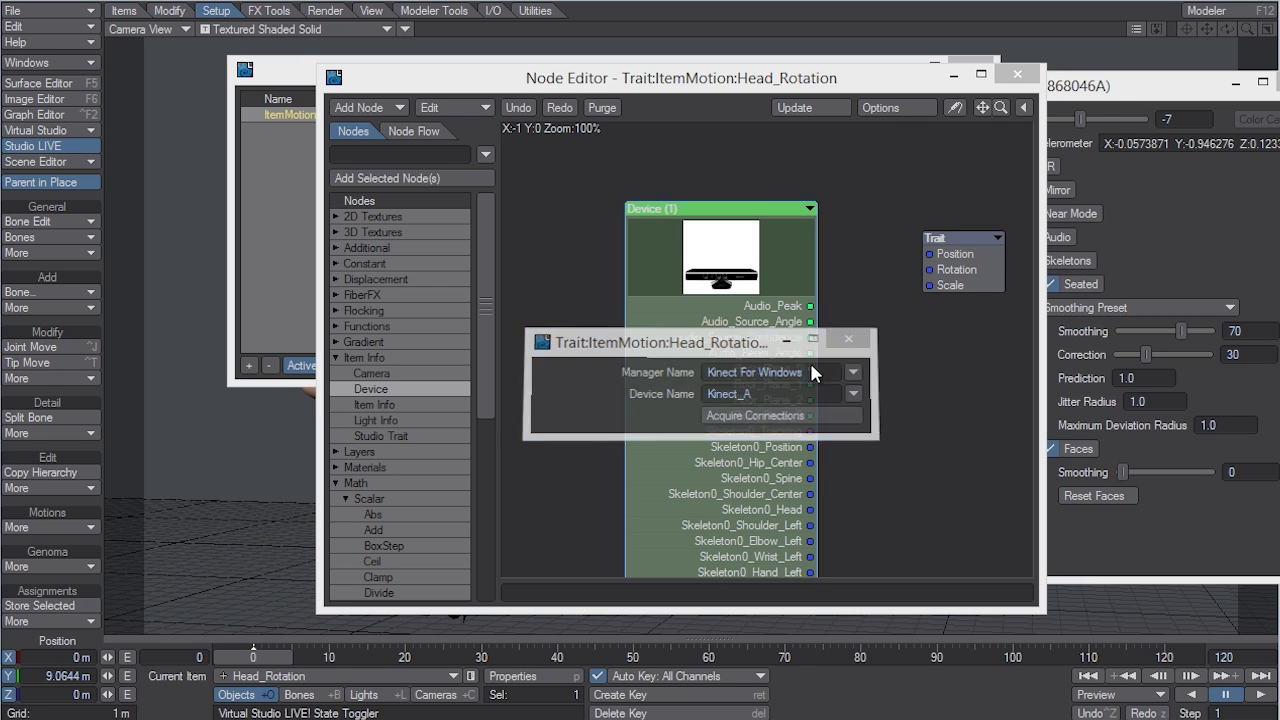
- Reposition the Kinect Device node so its face tracking outputs are visible
left_click_drag(749, 436, 709, 337)
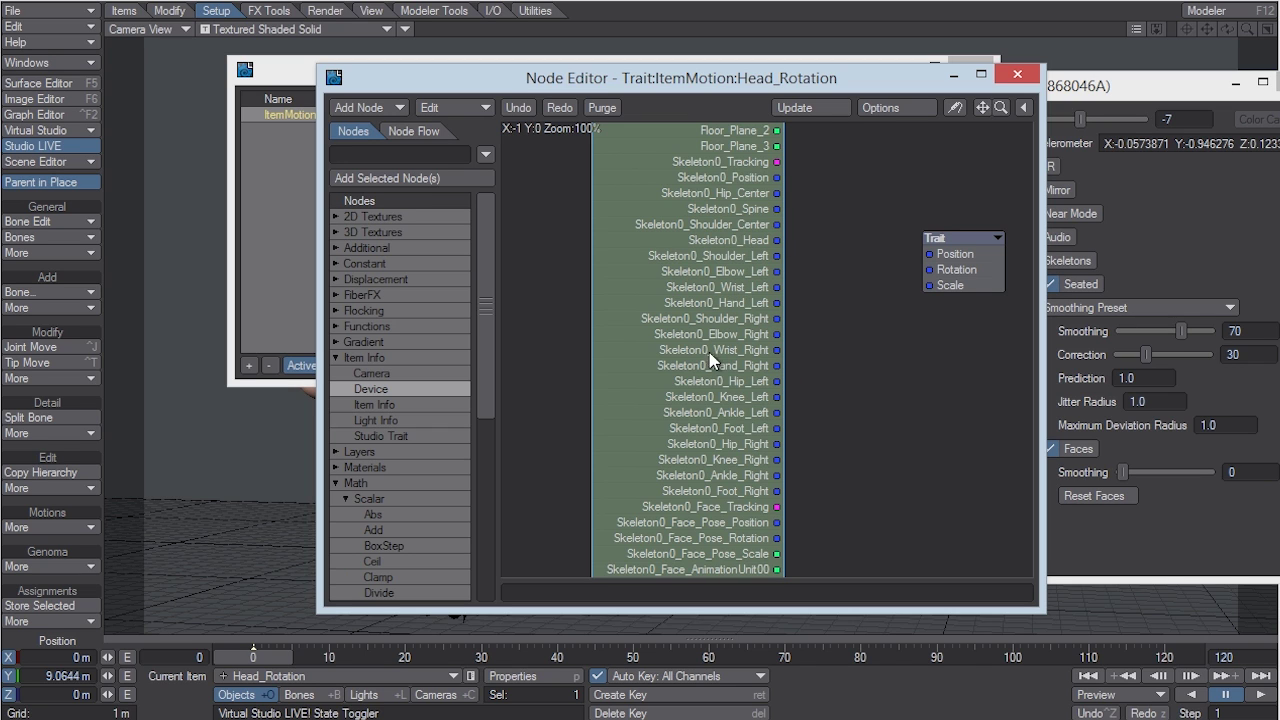
mouse_move(711, 360)
left_mouse_down()
mouse_move(718, 440)
mouse_move(716, 397)
mouse_move(757, 268)
mouse_move(760, 430)
mouse_move(722, 348)
left_mouse_up()
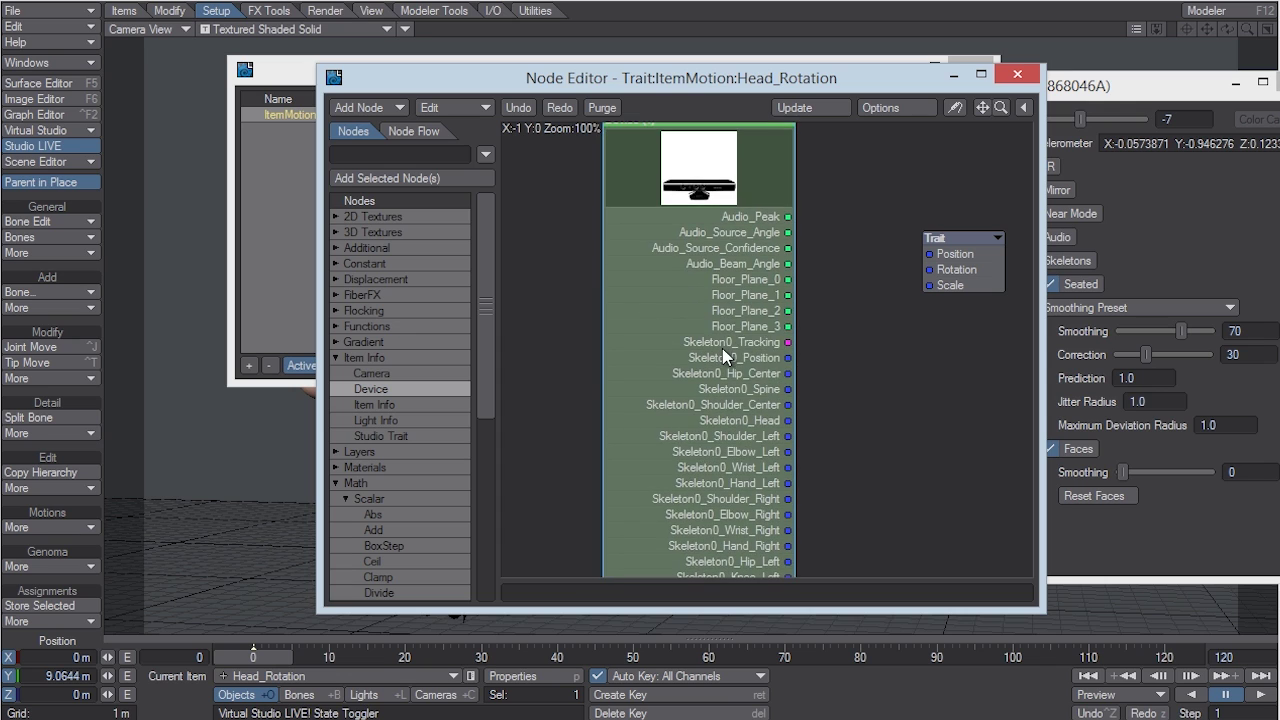
left_click_drag(746, 493, 729, 323)
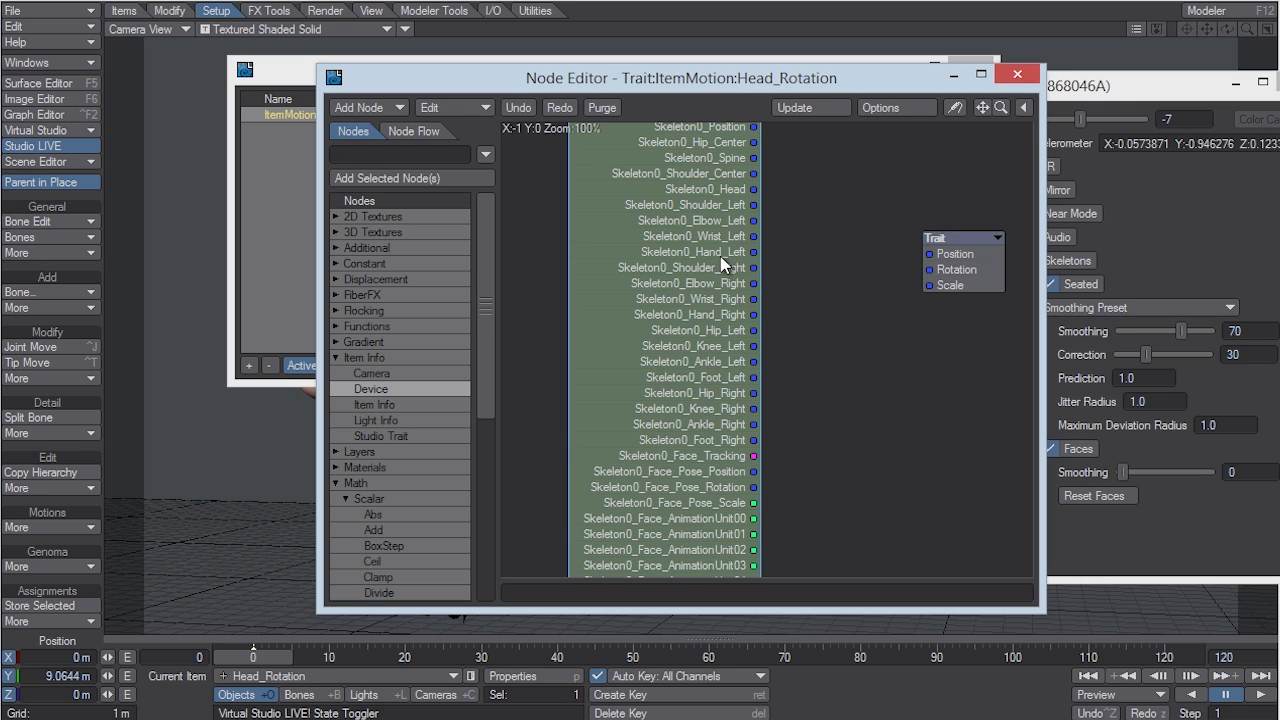
left_click_drag(708, 416, 696, 370)
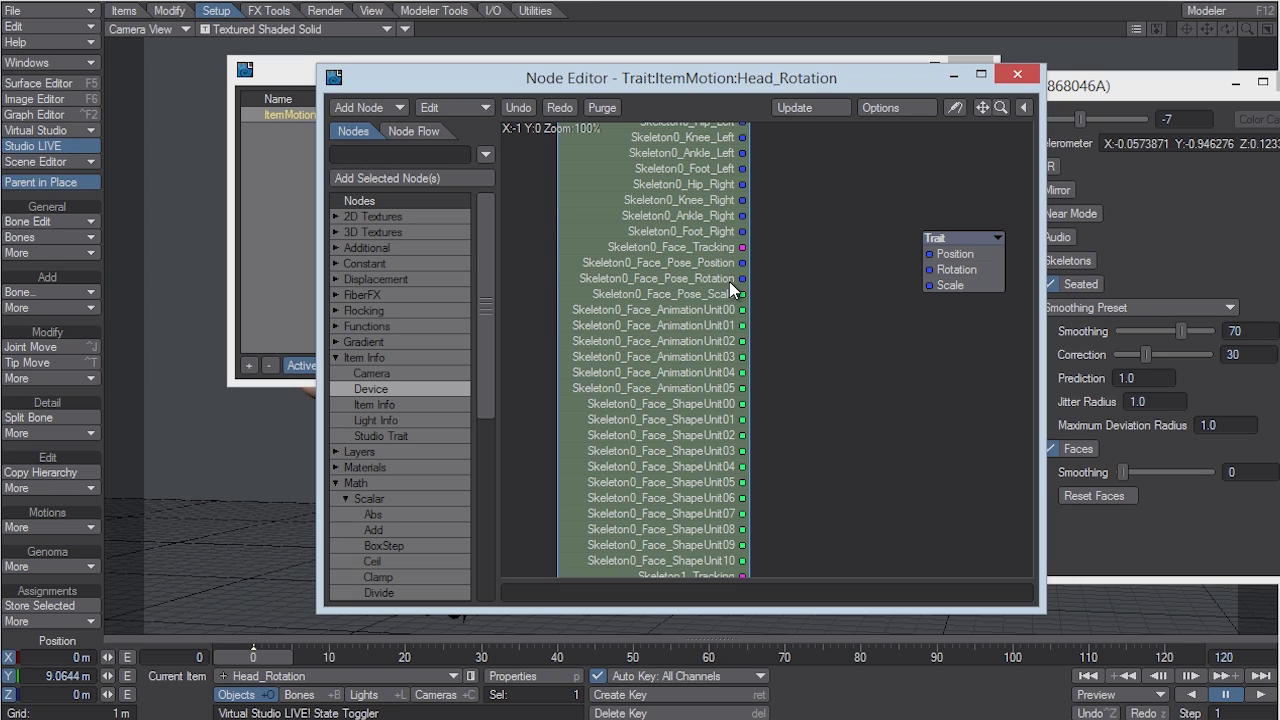
- Connect Skeleton0_Face_Pose_Rotation to the Trait's Rotation input and close the node graph
left_click_drag(744, 278, 748, 277)
left_click_drag(880, 265, 945, 270)
left_click_drag(697, 90, 874, 237)
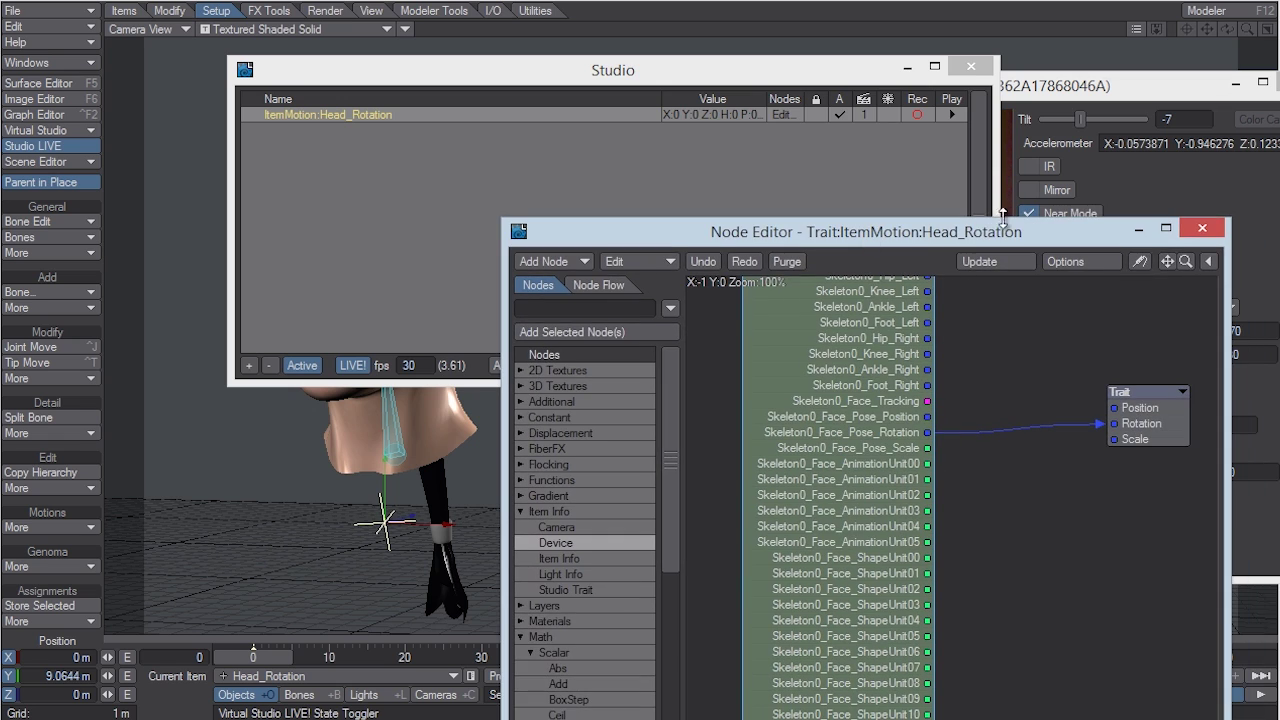
left_click(1137, 229)
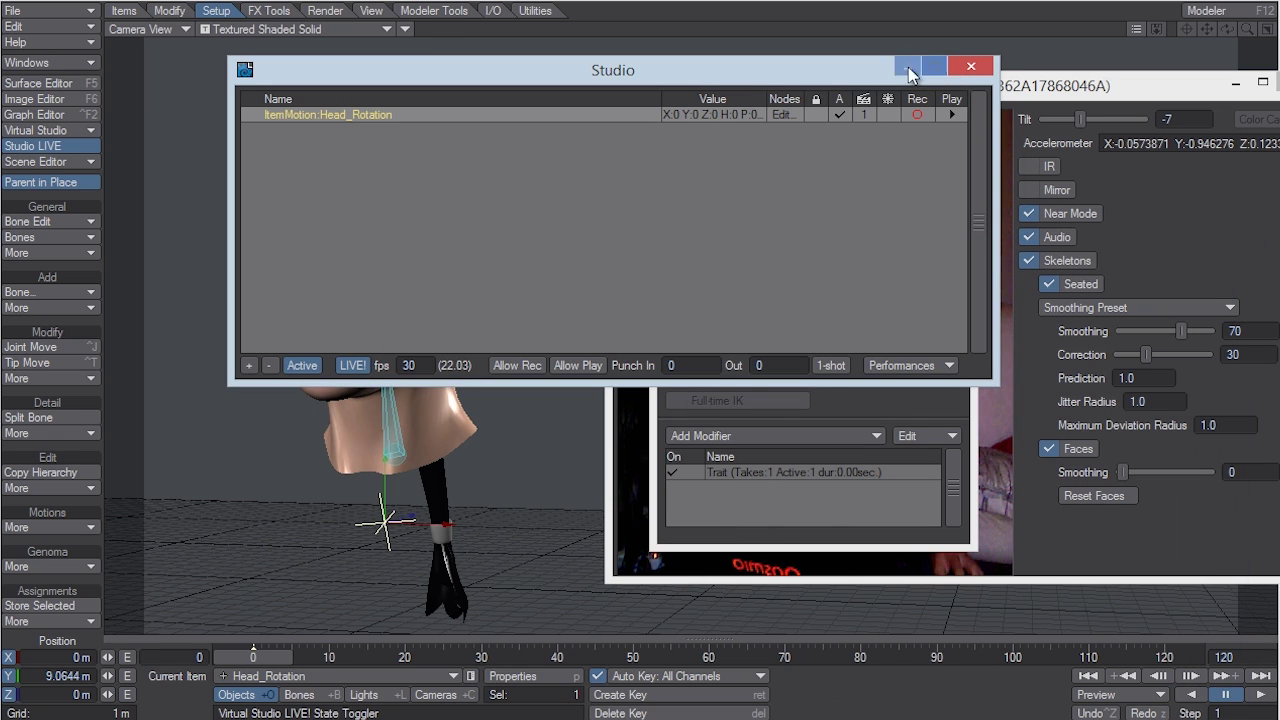
- Close the Studio and motion panels, switch to rotate mode and select head bone Bone (2)
left_click(965, 68)
left_click(949, 78)
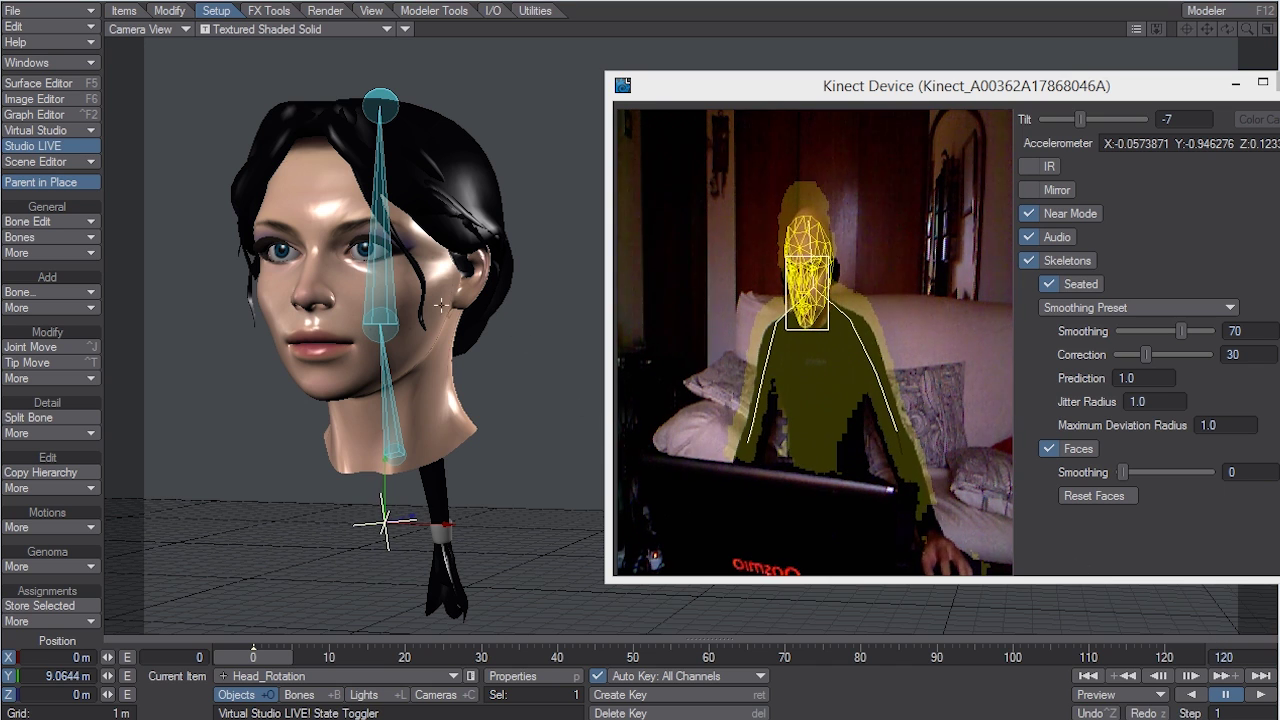
key("y")
left_click(388, 330)
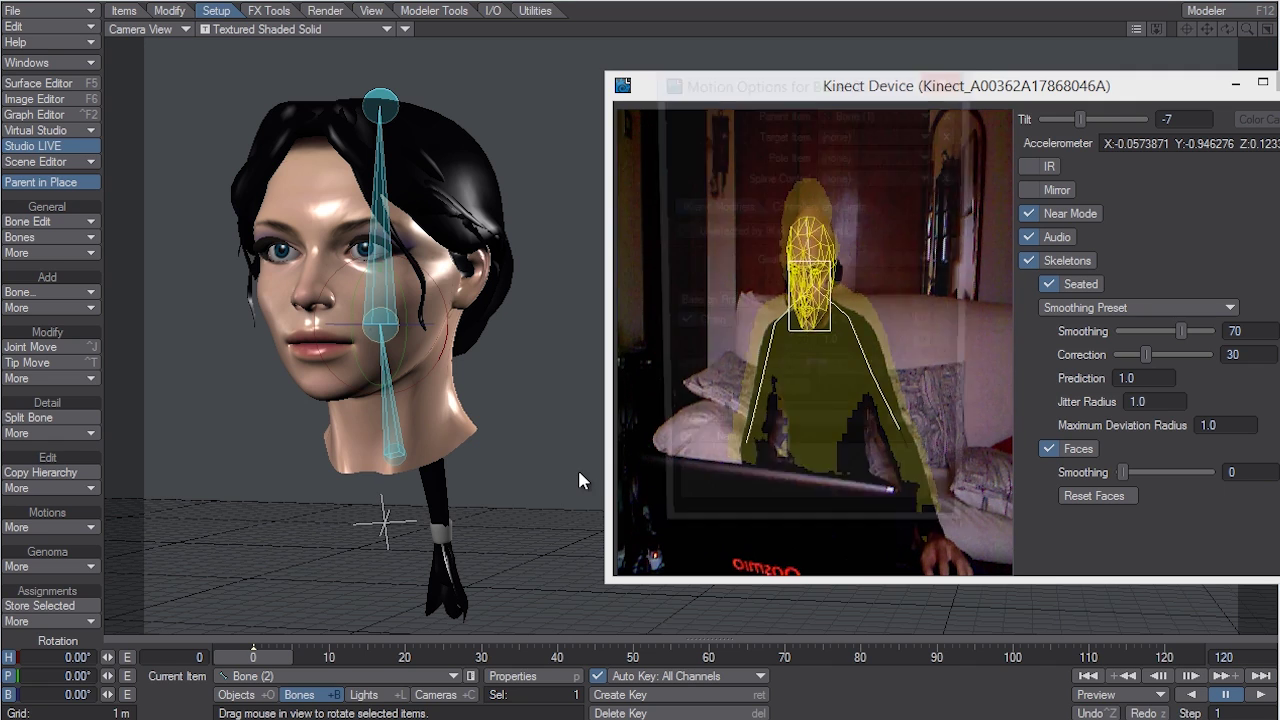
- Set Head_Rotation as Bone (2)'s rotation item under Controllers and Limits
key("m")
left_click_drag(767, 88, 707, 87)
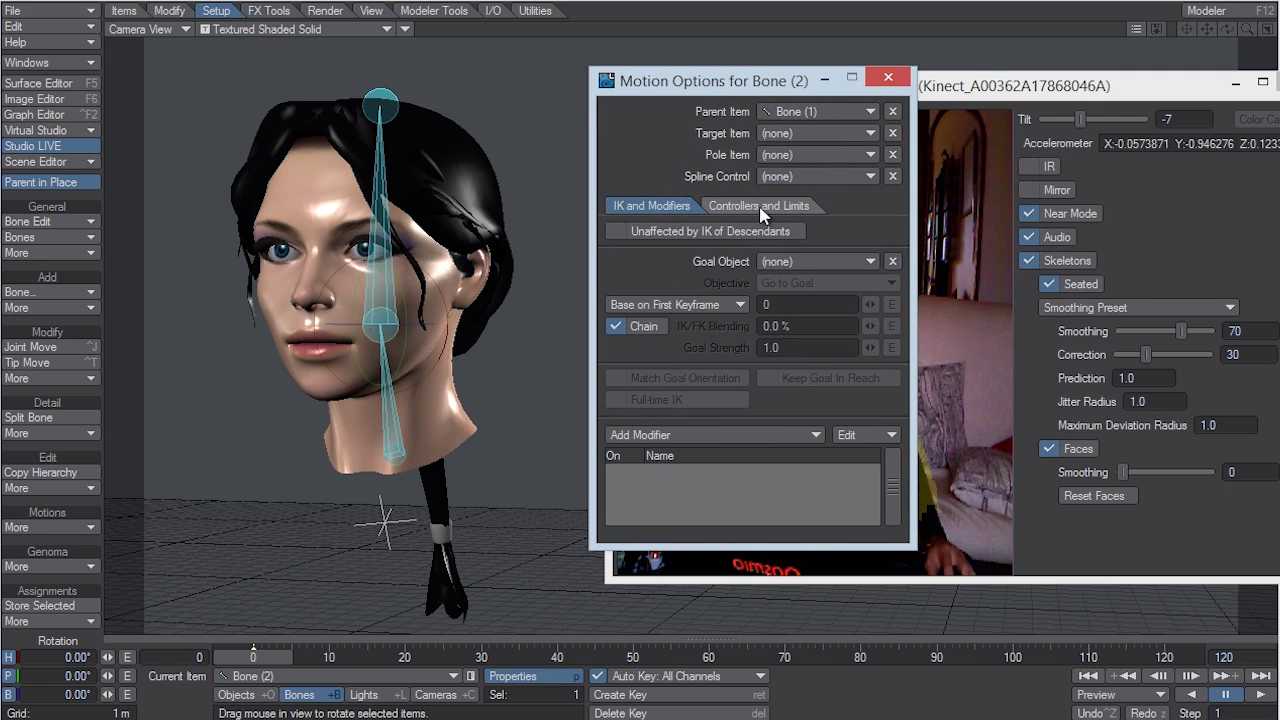
left_click(760, 206)
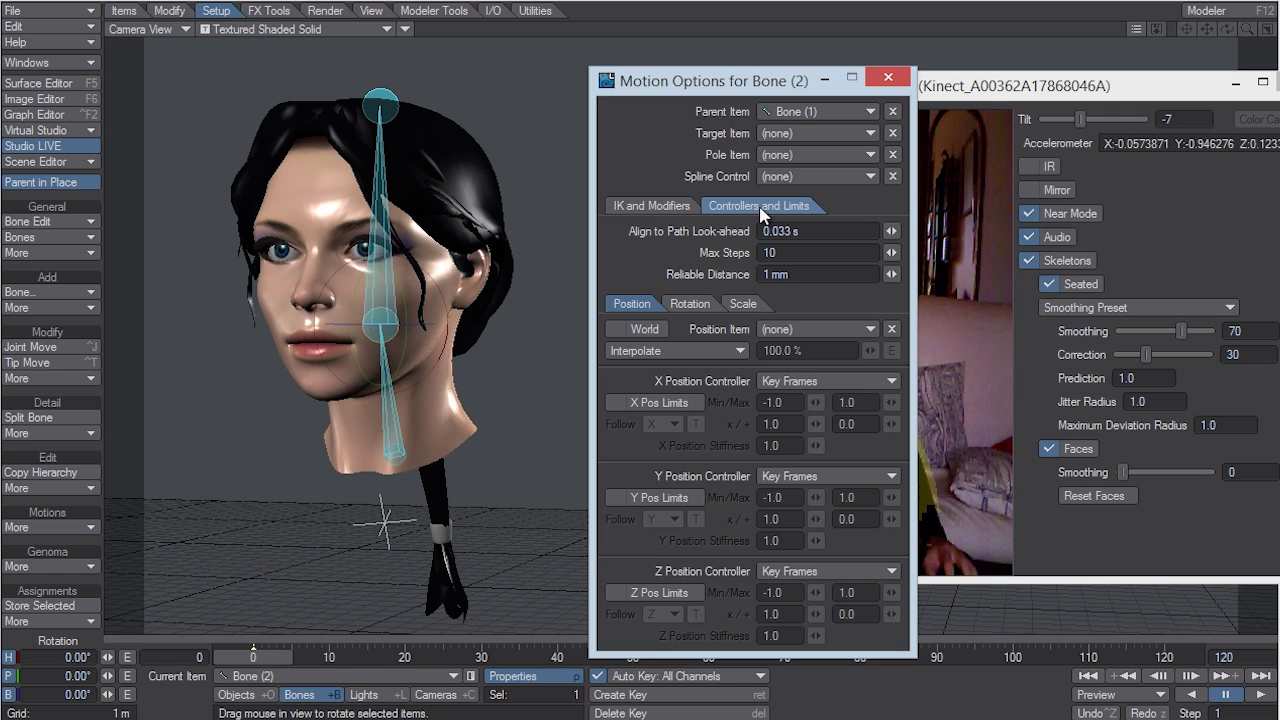
left_click(694, 306)
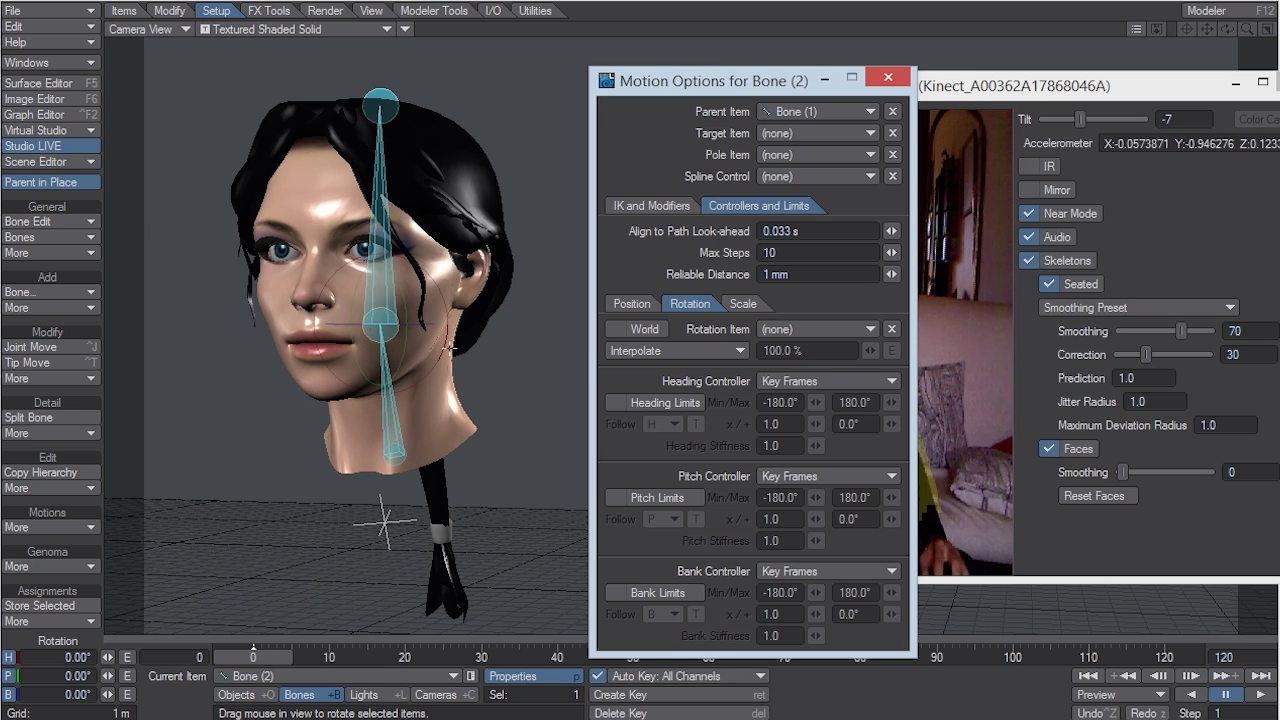
left_click(805, 329)
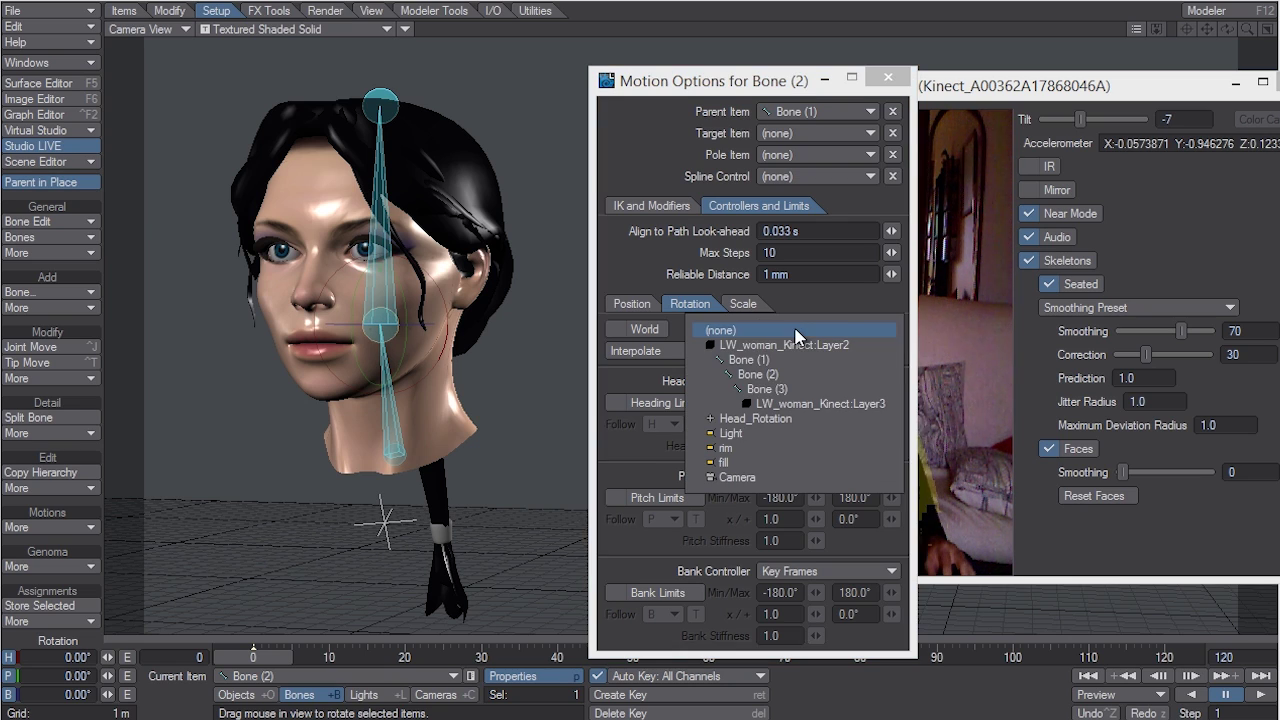
left_click(764, 419)
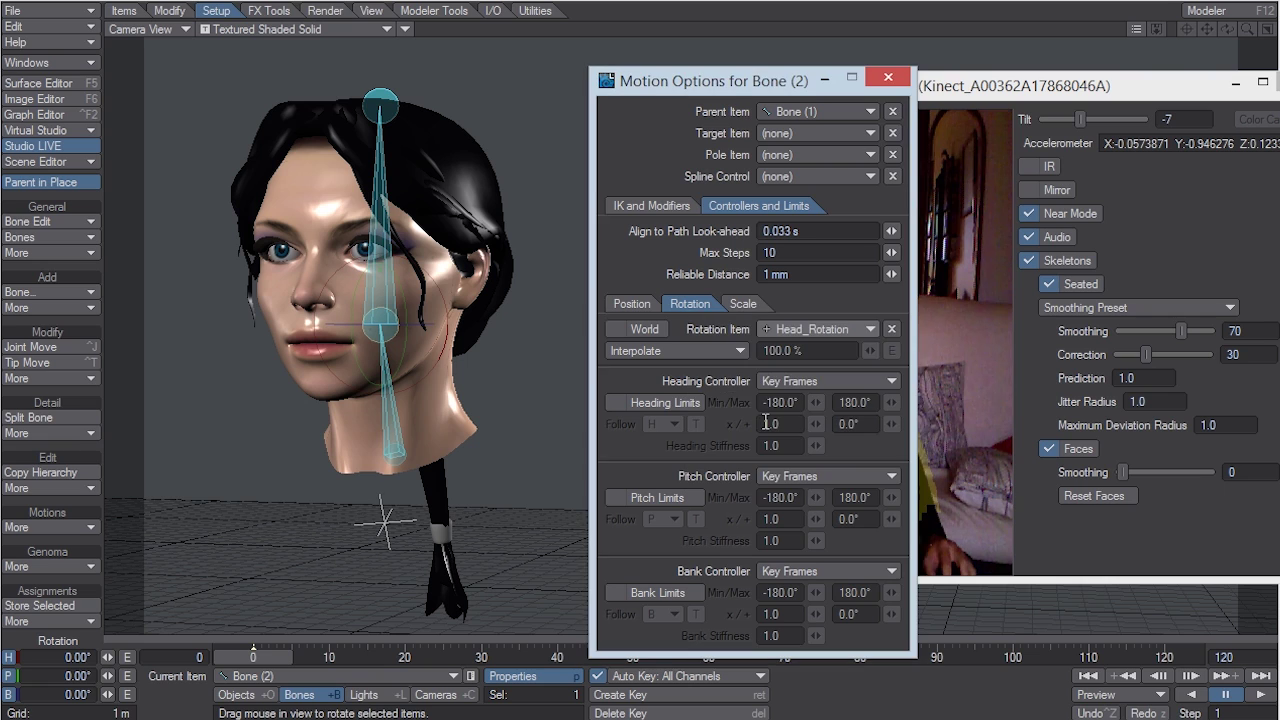
- Set heading, pitch and bank controllers to Same as Item and nudge up face smoothing
left_click(812, 382)
left_click(805, 470)
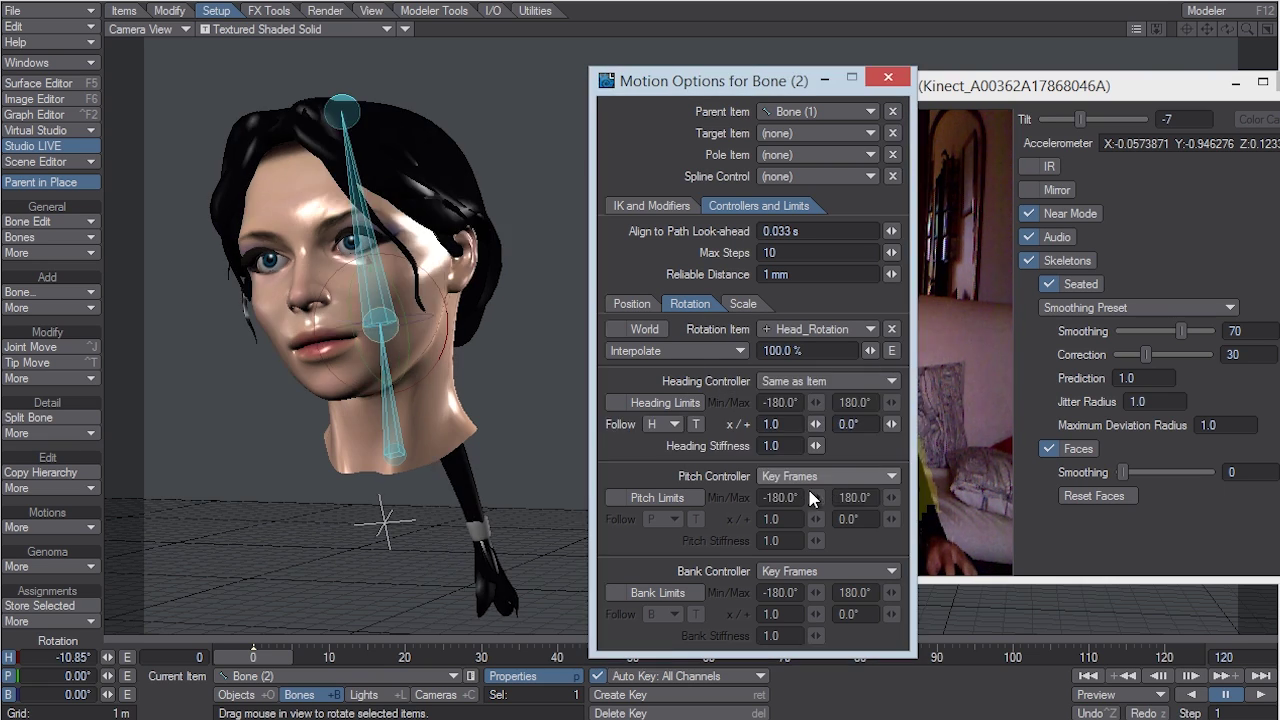
left_click(825, 476)
left_click(835, 563)
left_click(815, 571)
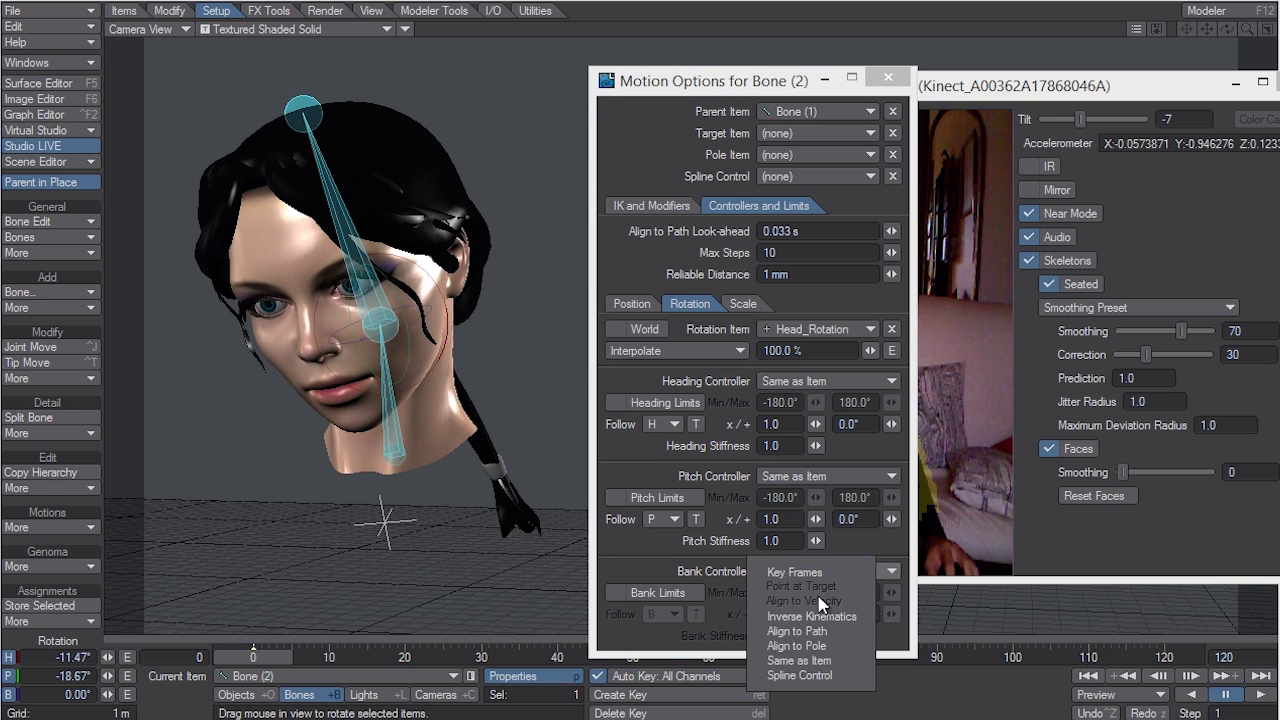
left_click(827, 660)
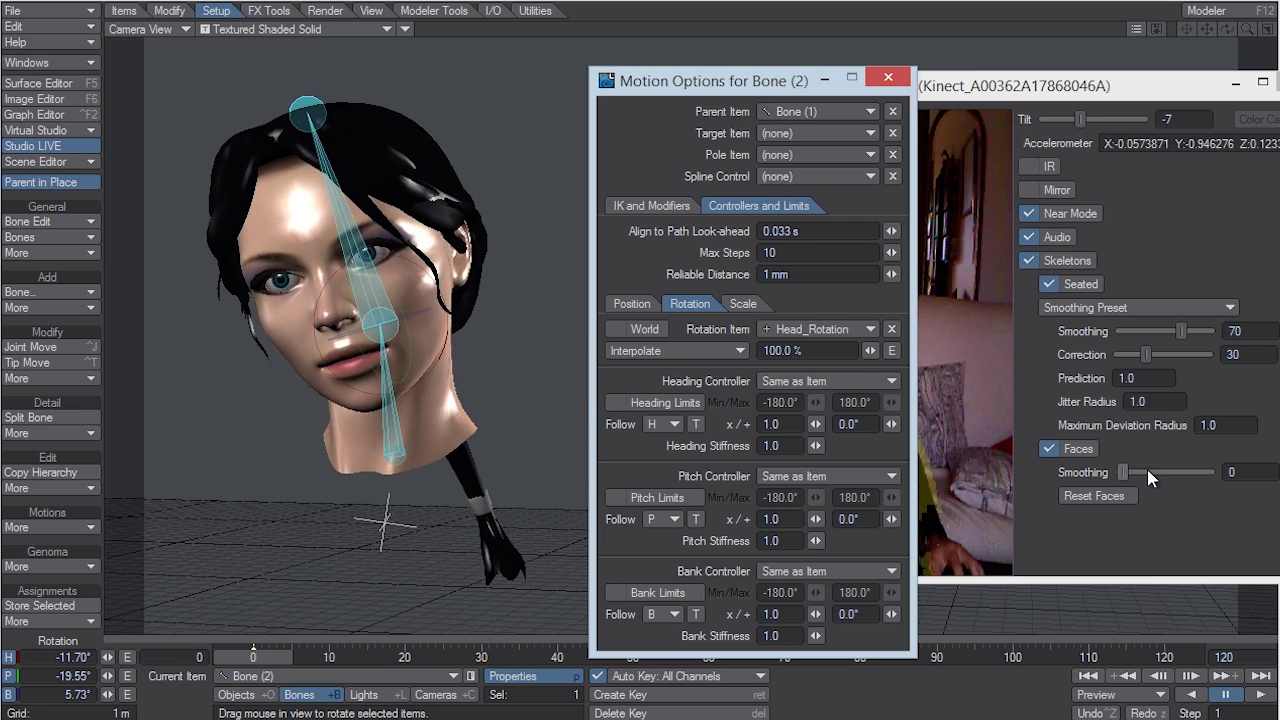
left_click_drag(1147, 469, 1154, 473)
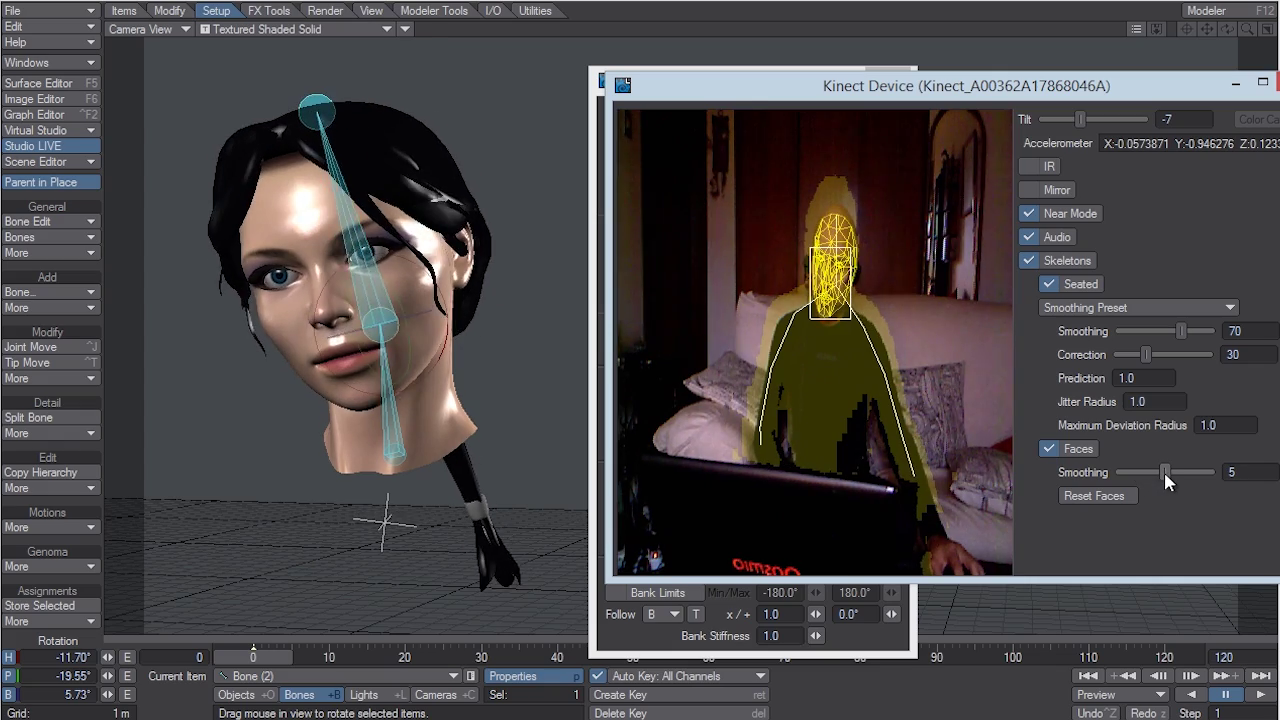
- Move the live Kinect view to the lower right beside the motion options
left_click_drag(855, 84, 1093, 143)
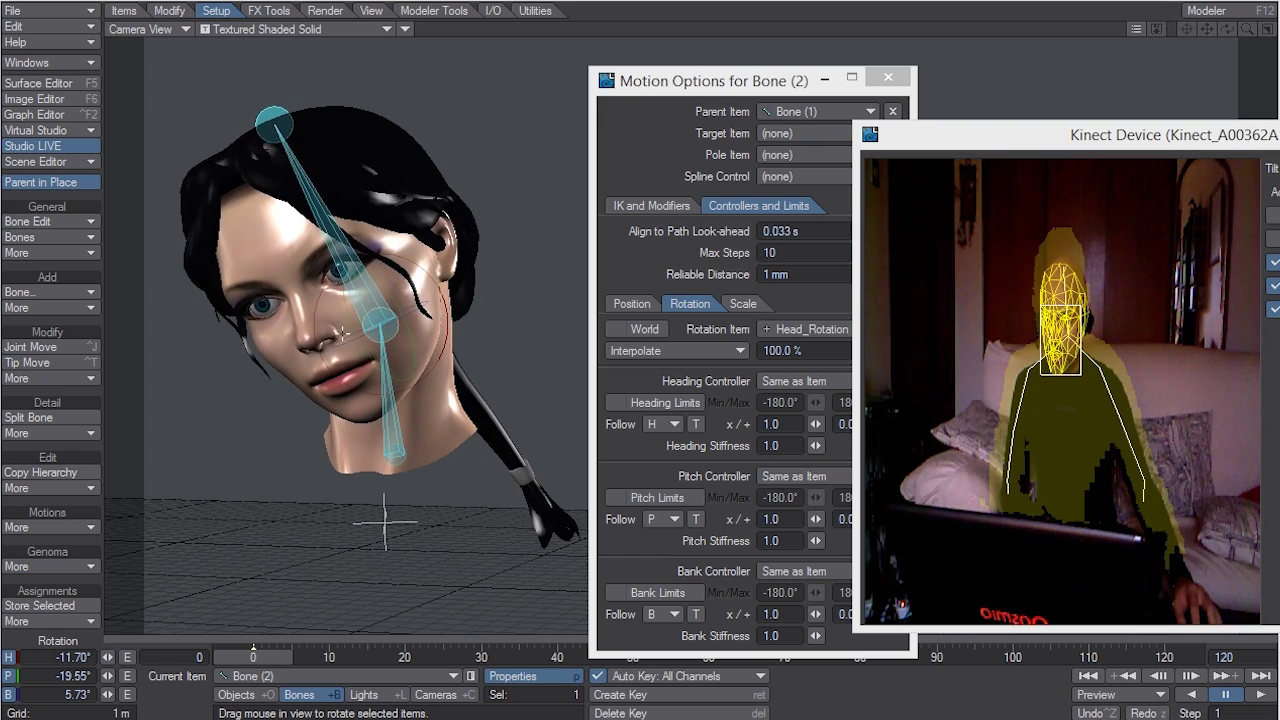
left_click(390, 526)
key("t")
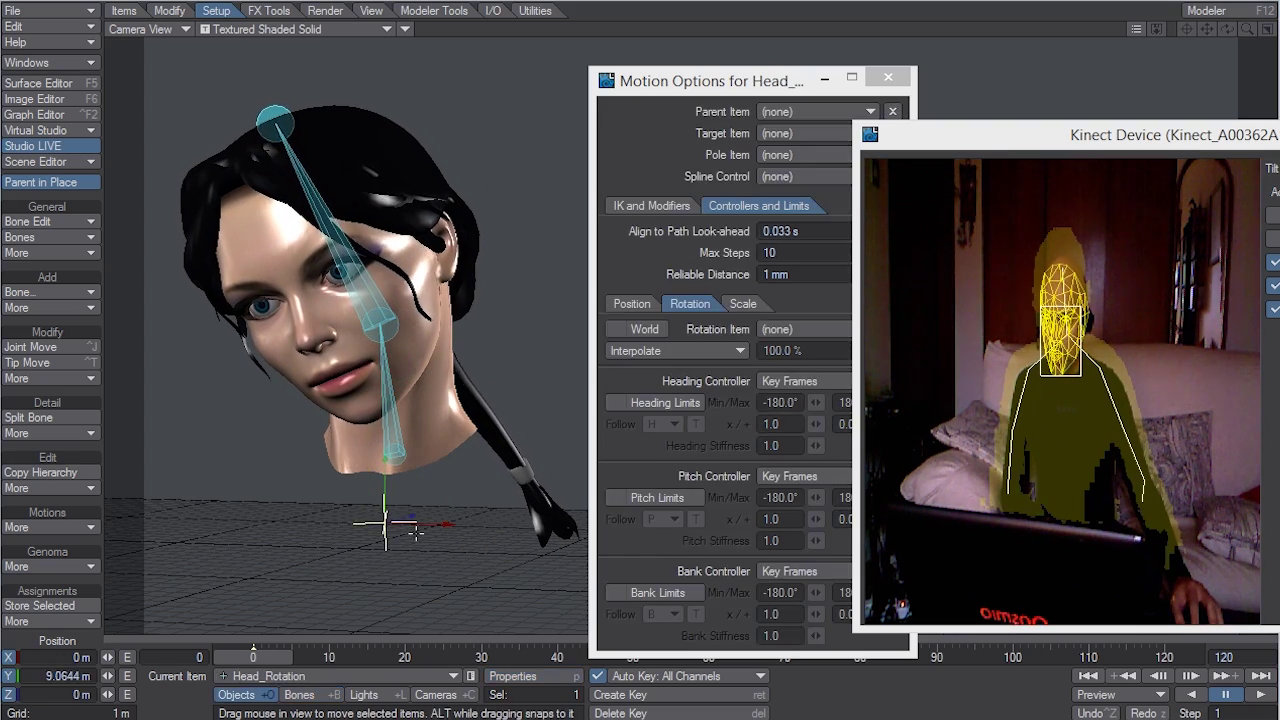
key("y")
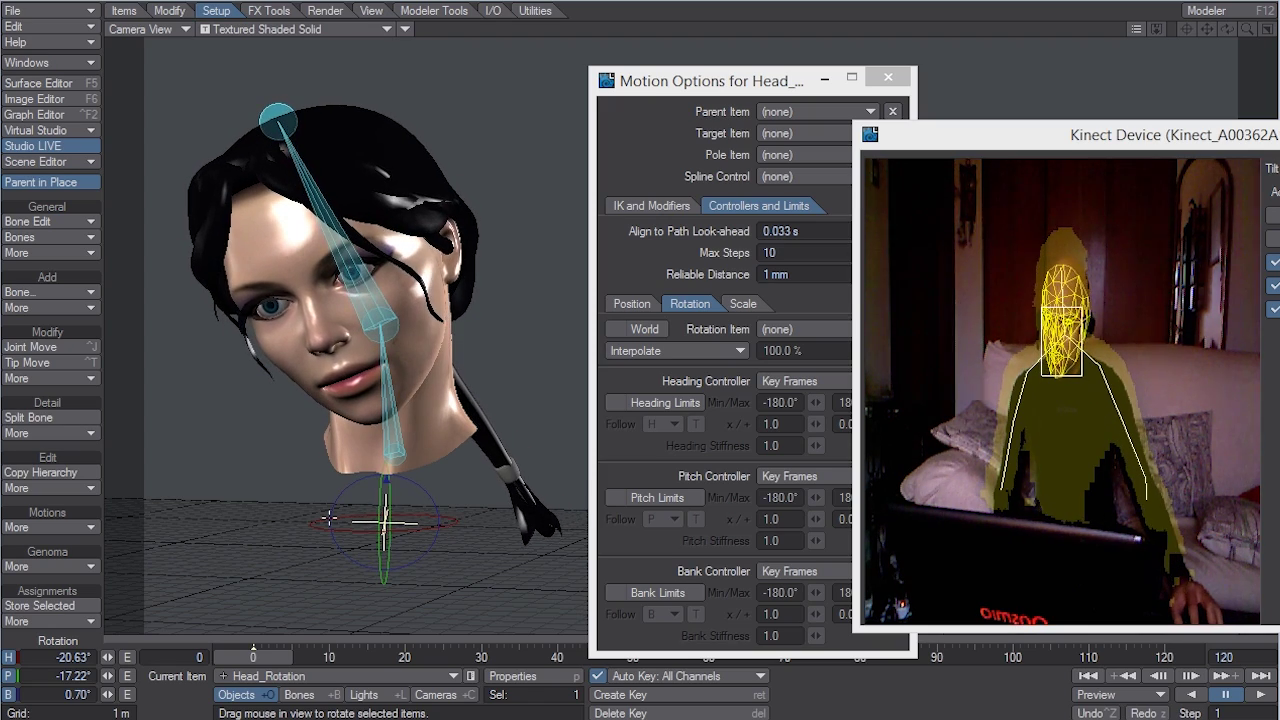
left_click(399, 341)
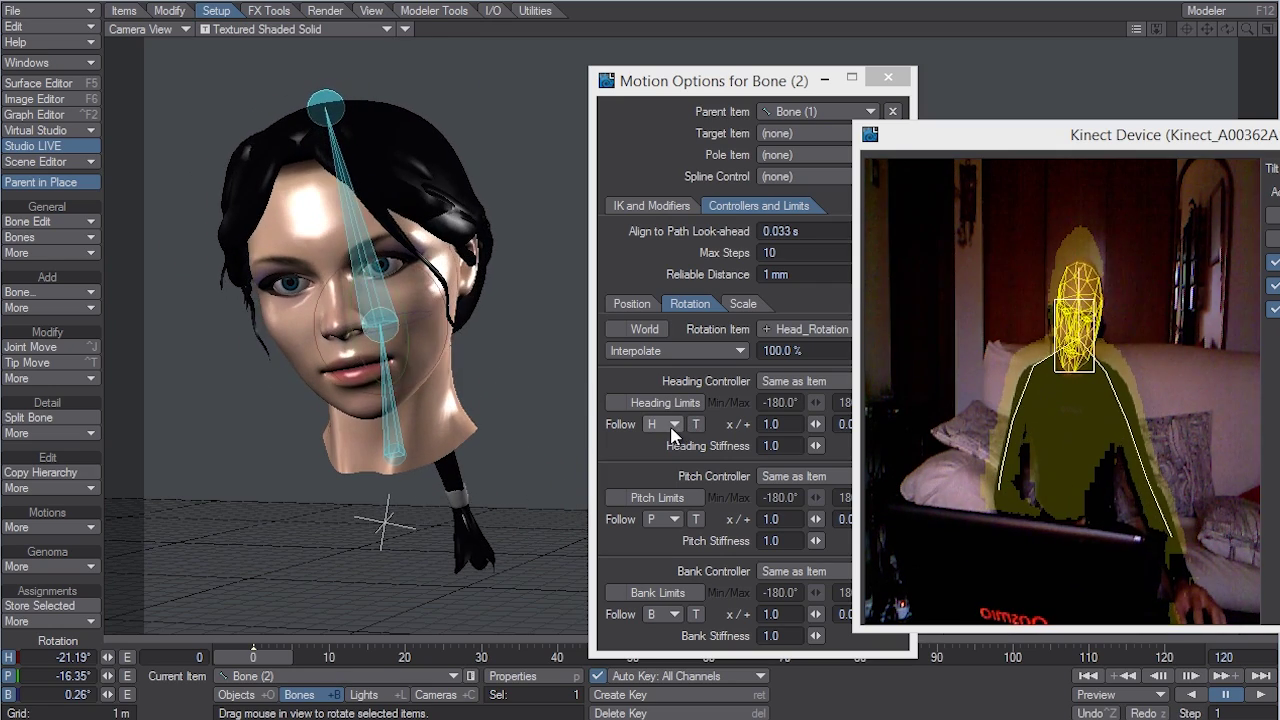
- Set Heading Follow to B and Bank Follow to H, with a minus for a -1.0 bank factor
left_click_drag(722, 79, 715, 61)
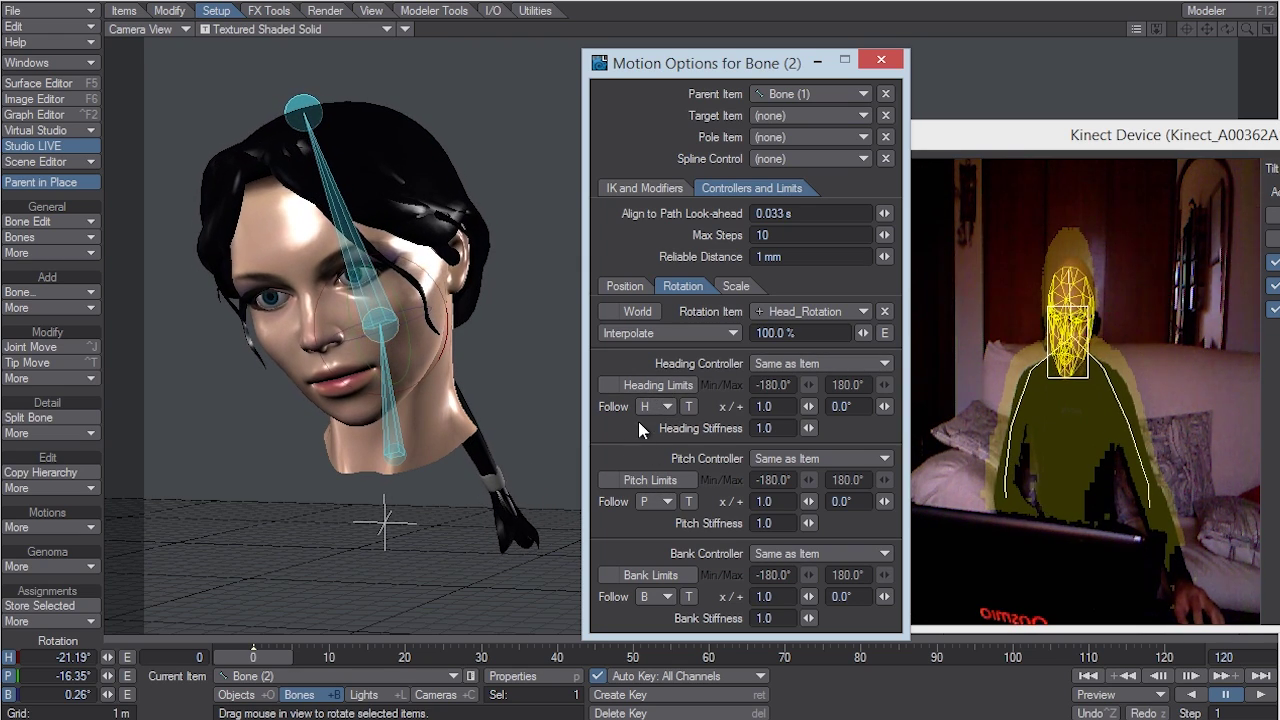
left_click(660, 408)
left_click(668, 455)
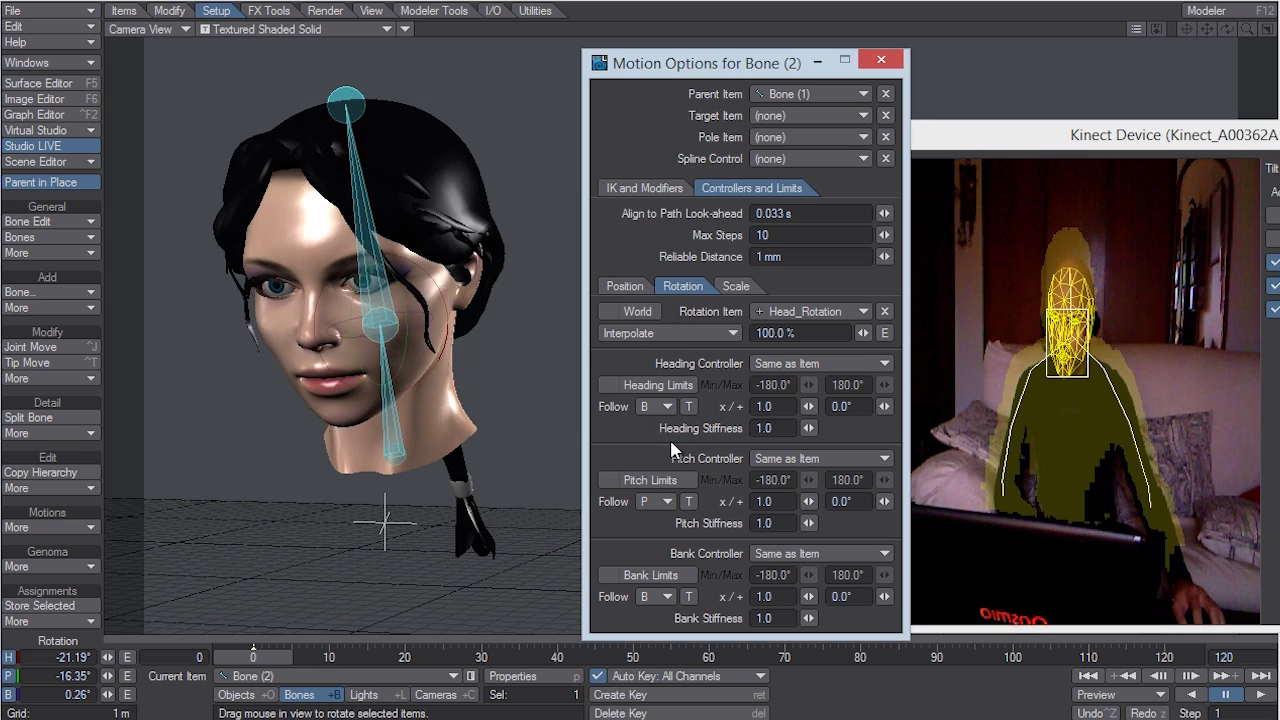
left_click(660, 596)
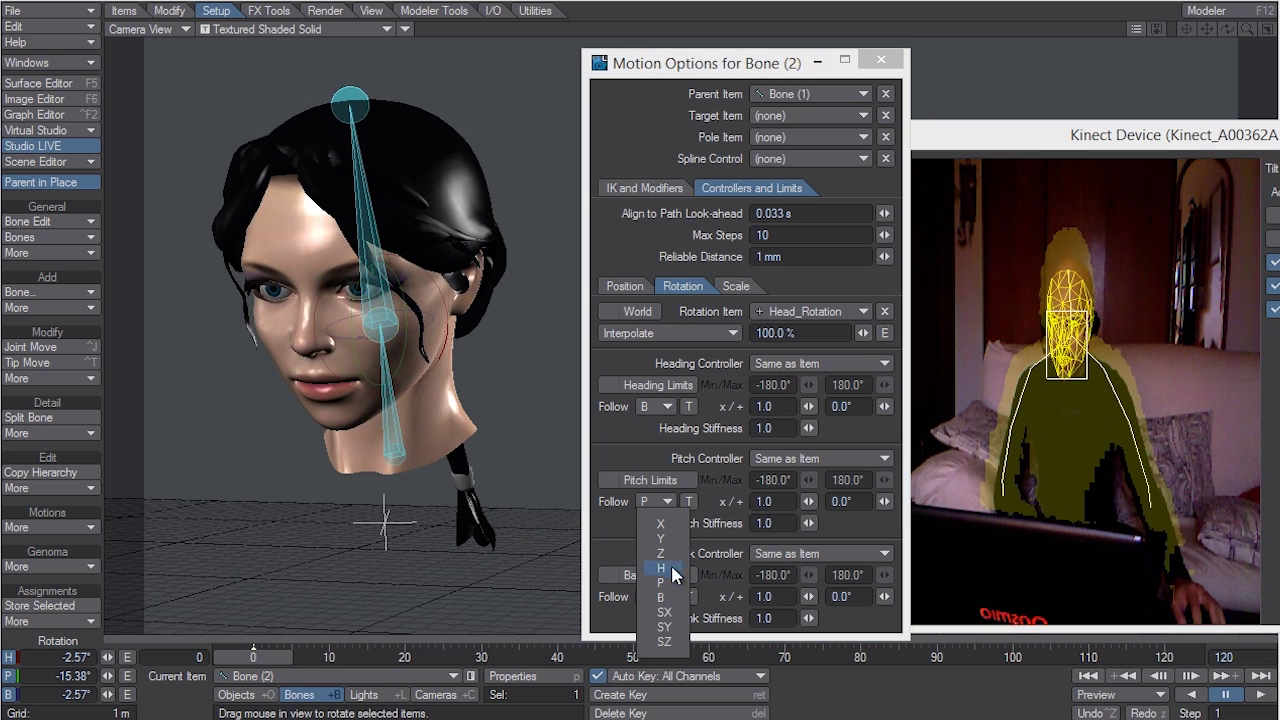
left_click(669, 567)
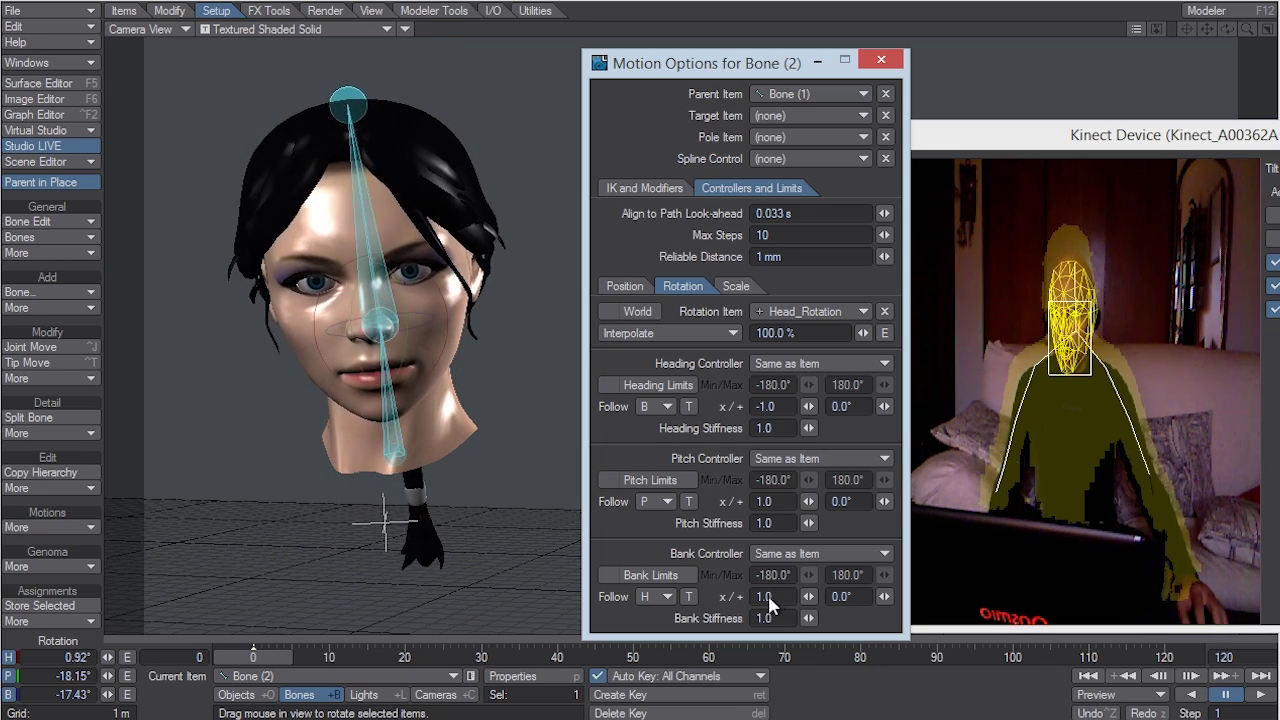
type("-")
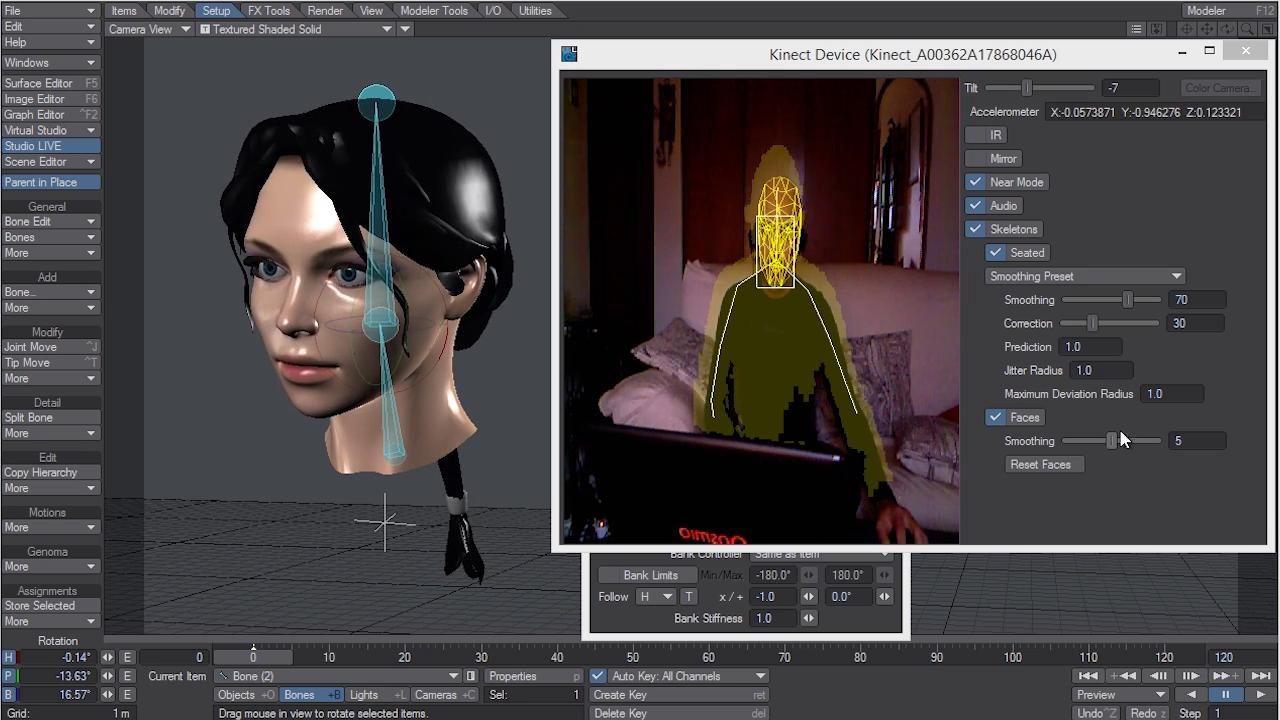
- Test Faces Smoothing at 0 and maximum, then settle the slider at 4
left_click_drag(1113, 447, 1060, 444)
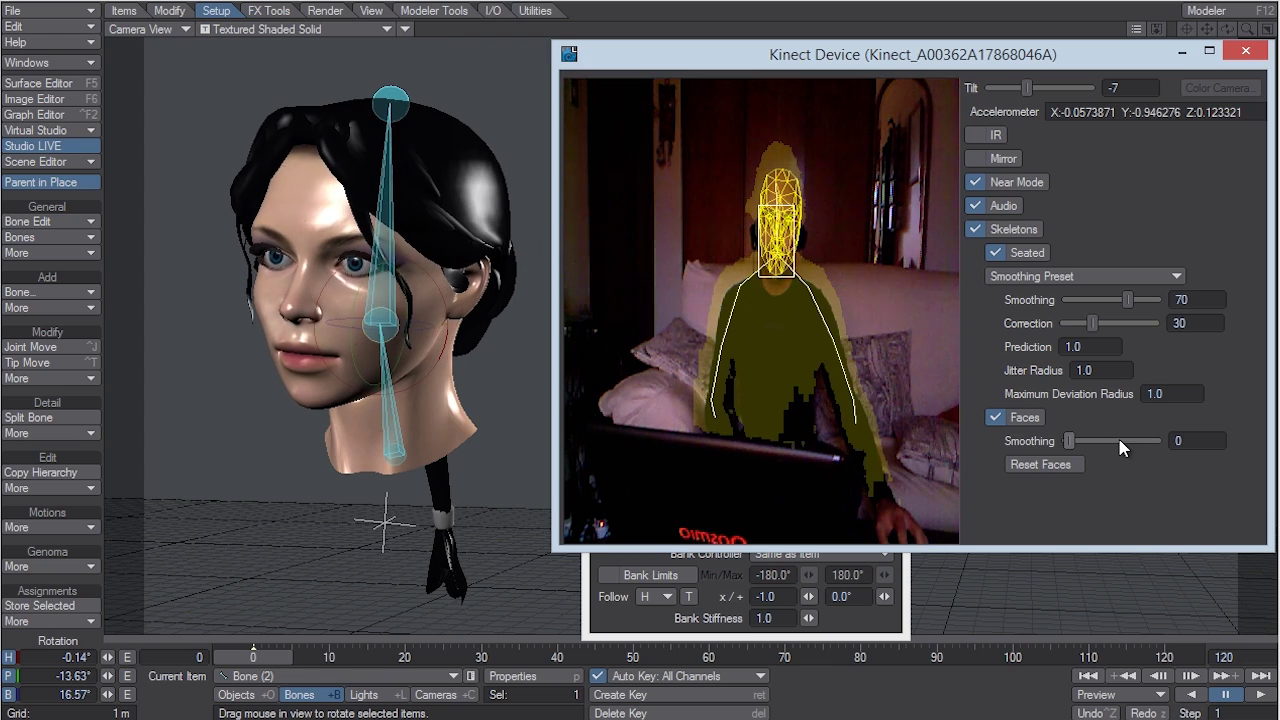
left_click_drag(1085, 442, 1179, 450)
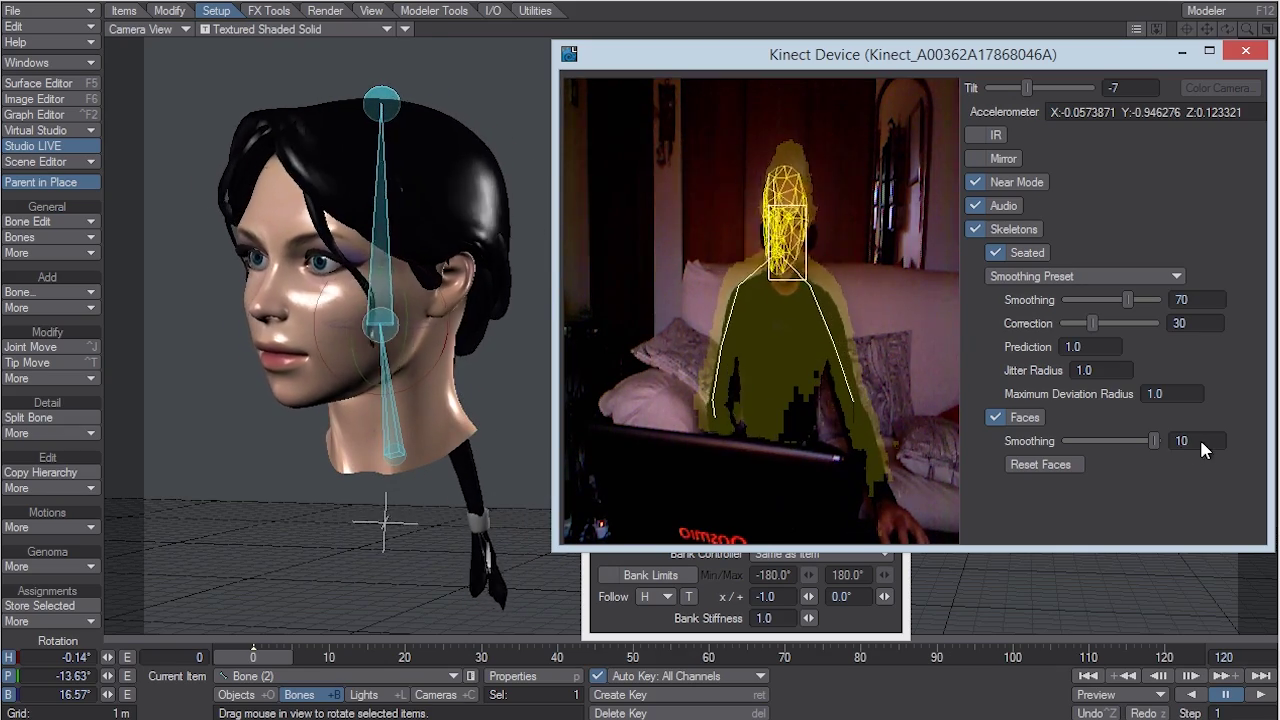
left_click_drag(1155, 441, 1108, 449)
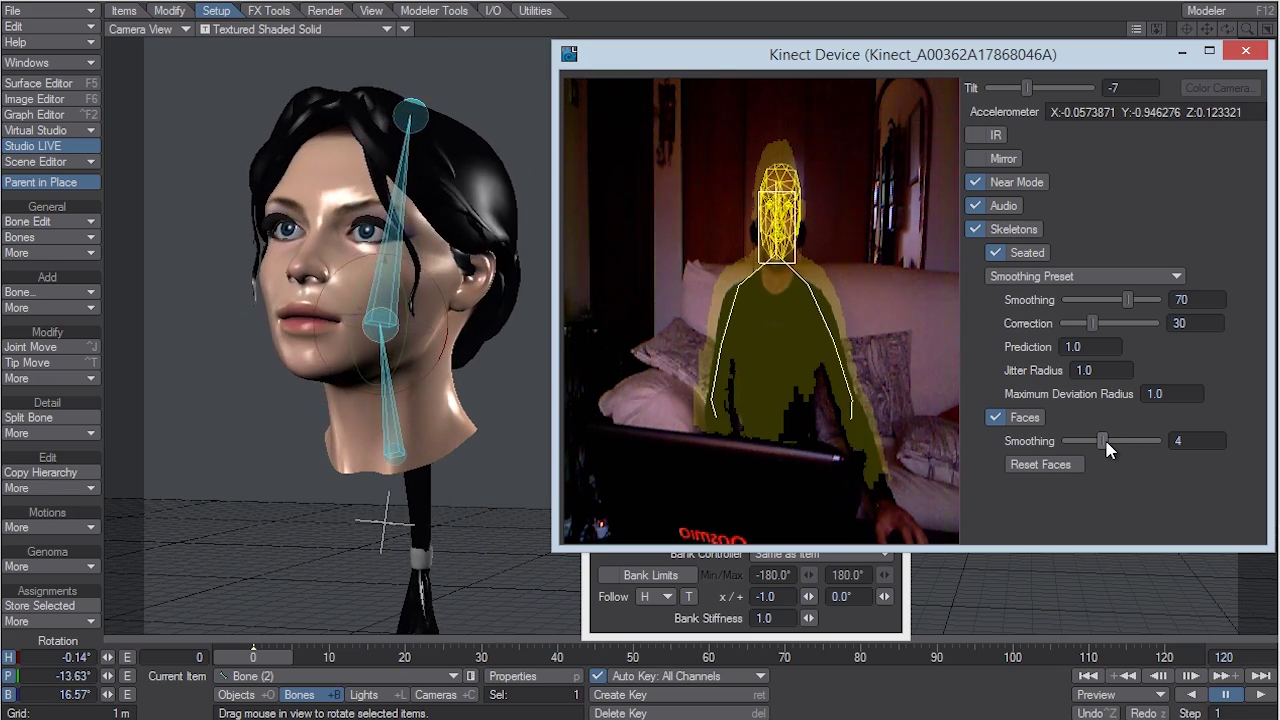
left_click(1066, 282)
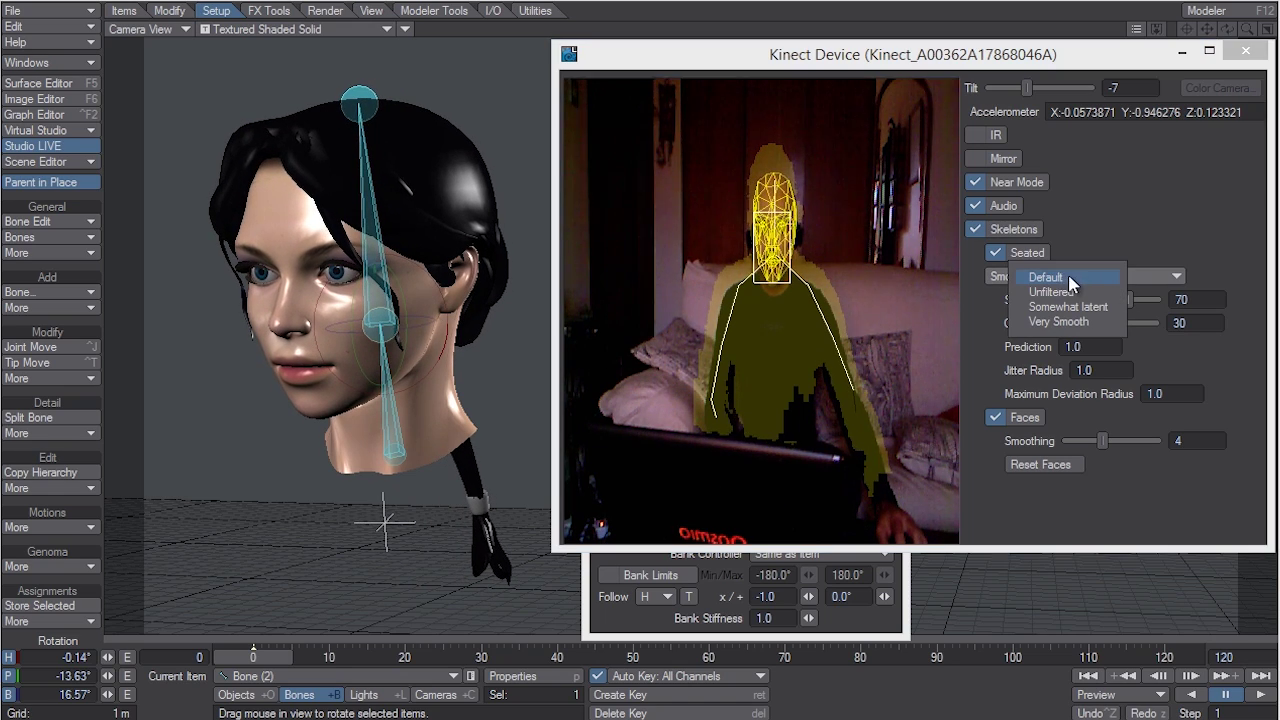
left_click(1070, 279)
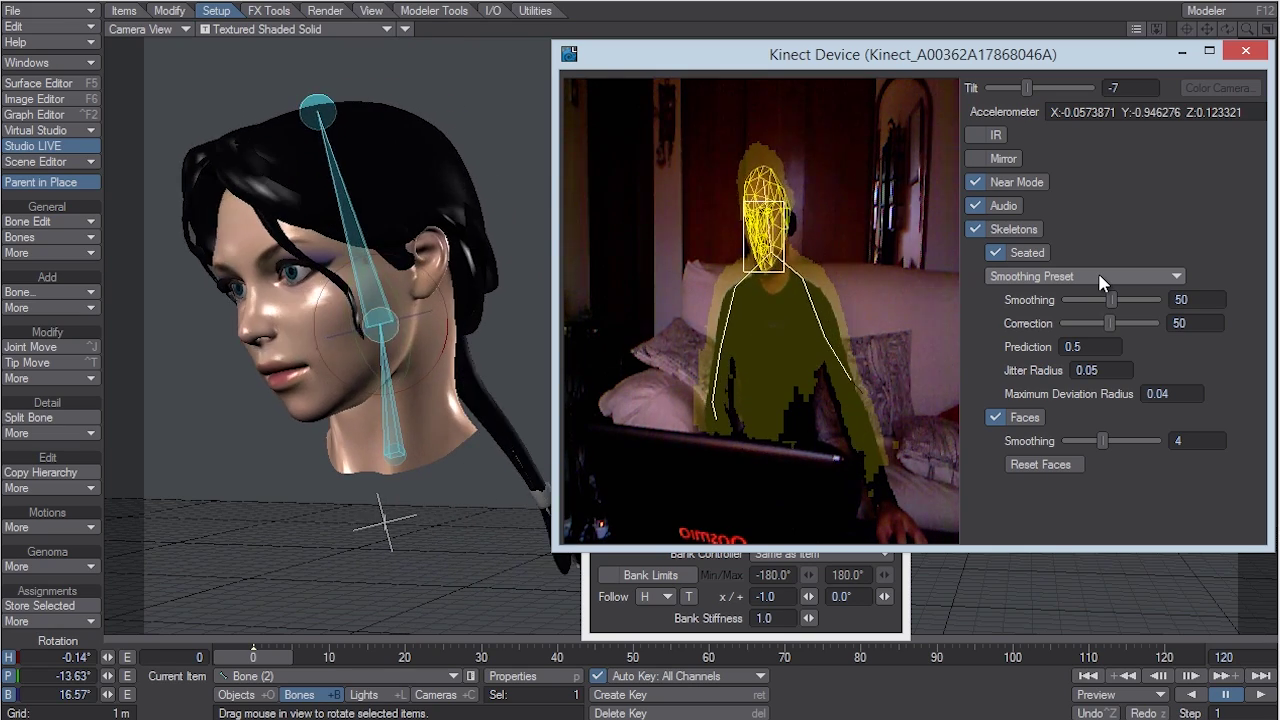
left_click(1100, 283)
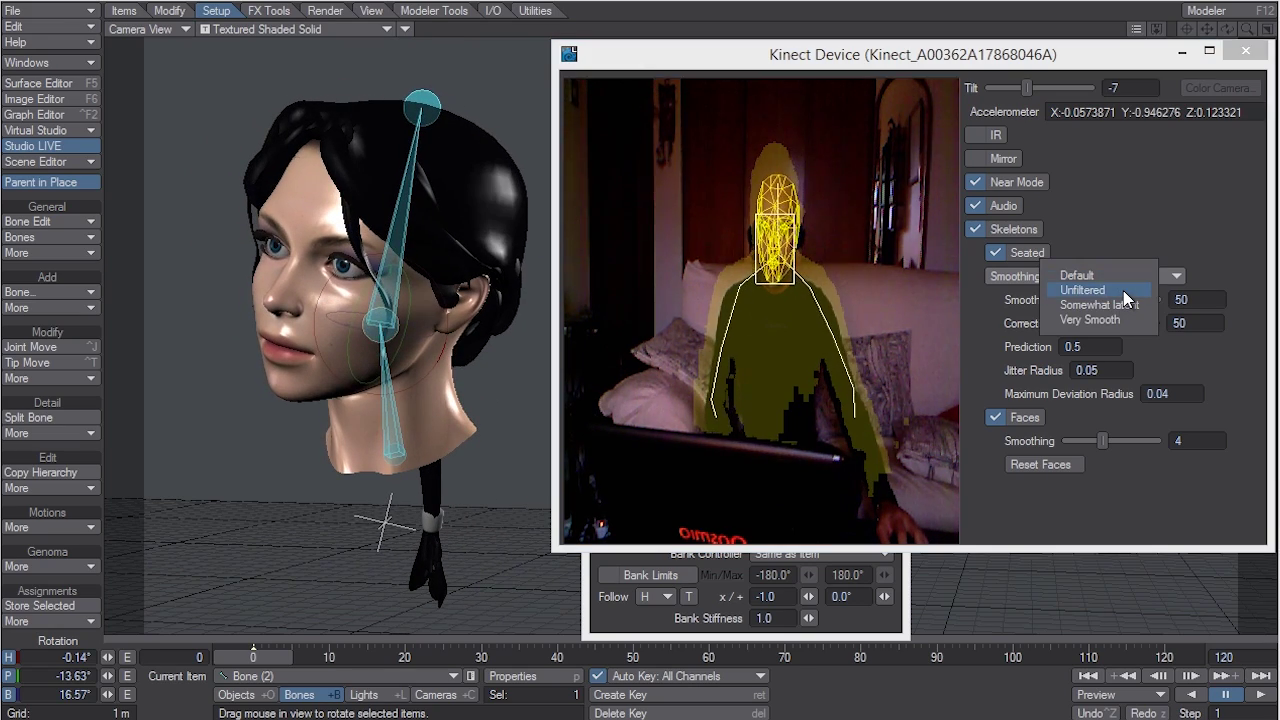
left_click(1124, 292)
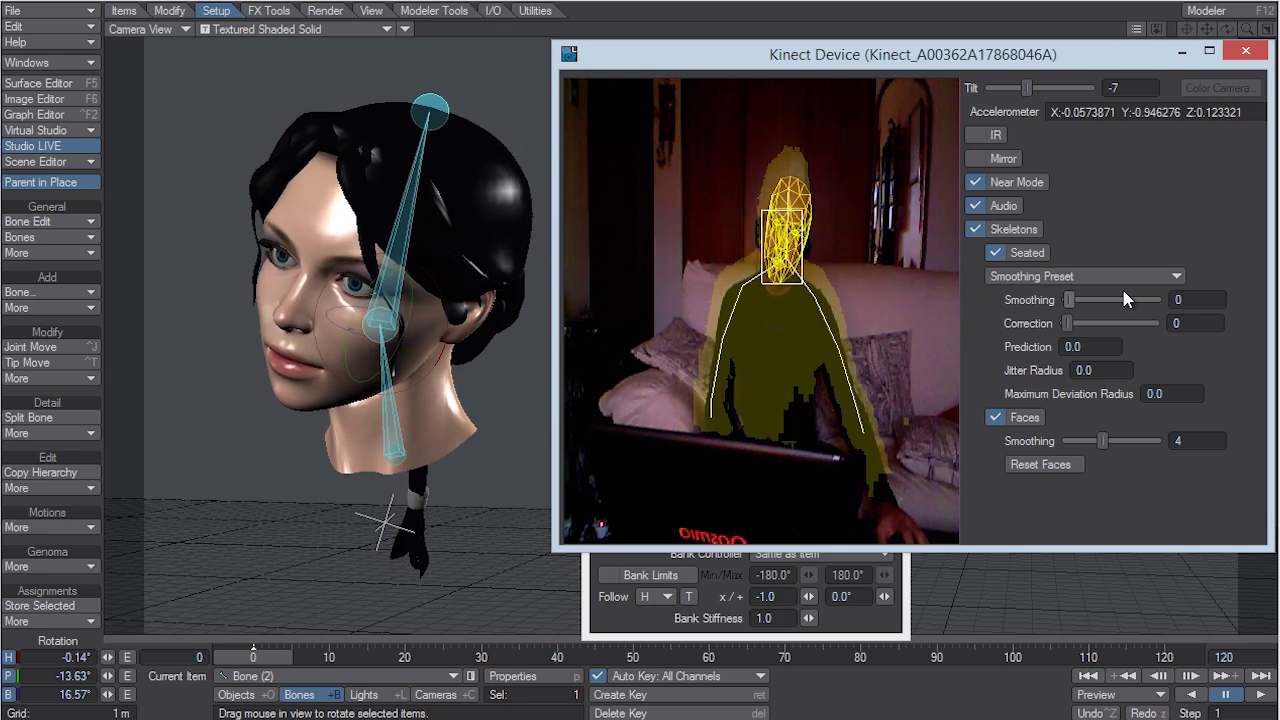
left_click(1122, 280)
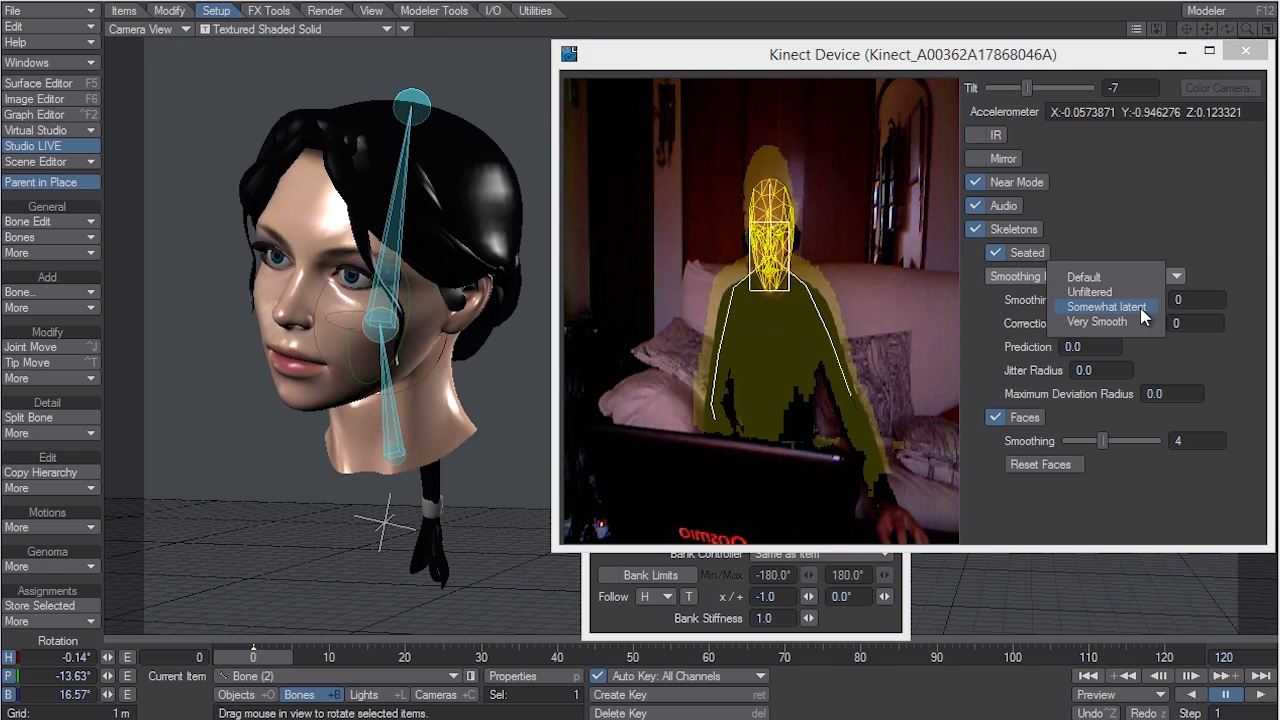
left_click(1144, 314)
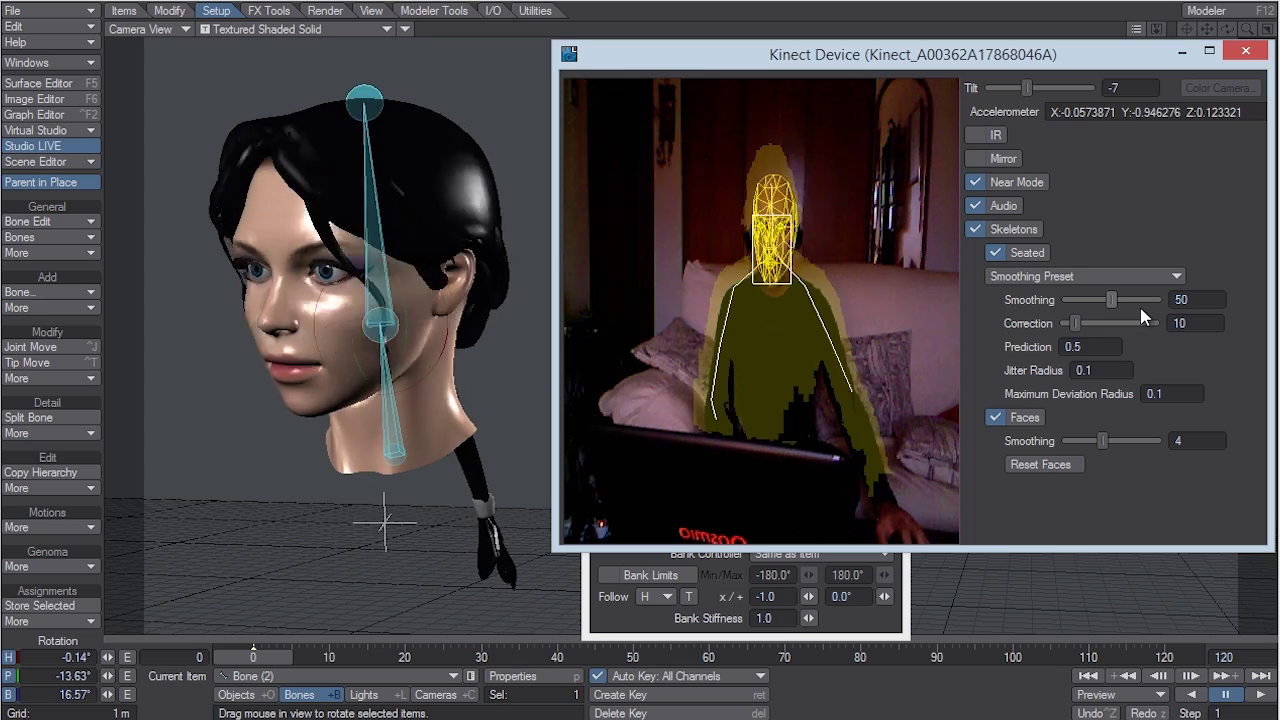
left_click(1136, 282)
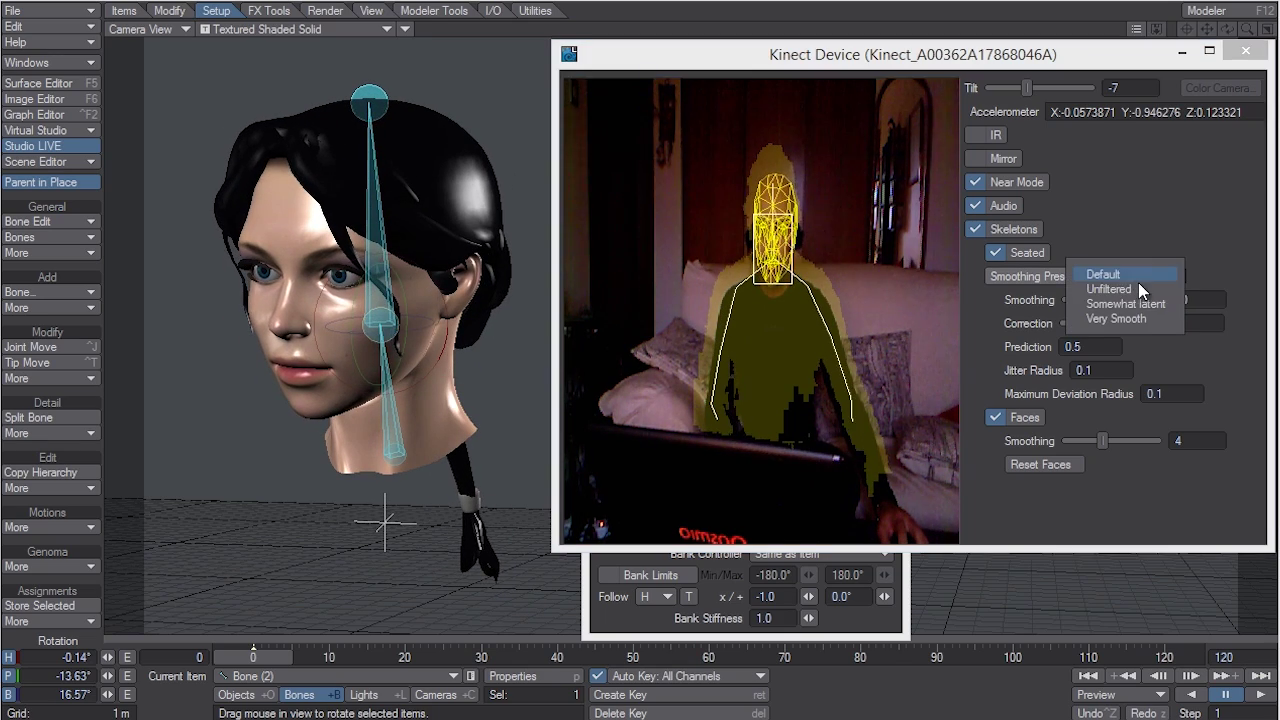
left_click(1146, 314)
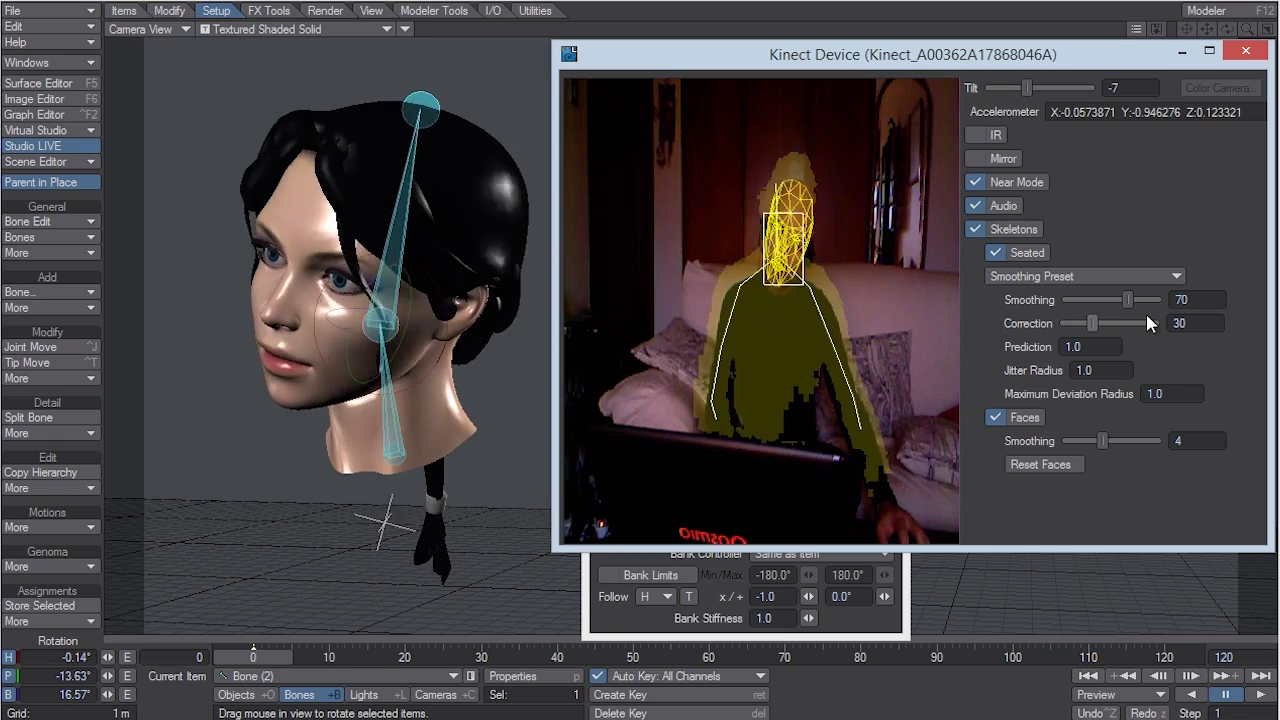
- Reset Smoothing Preset to Default, then search 'kinect facial' in Firefox and scroll to the MSDN AU table
left_click(1100, 277)
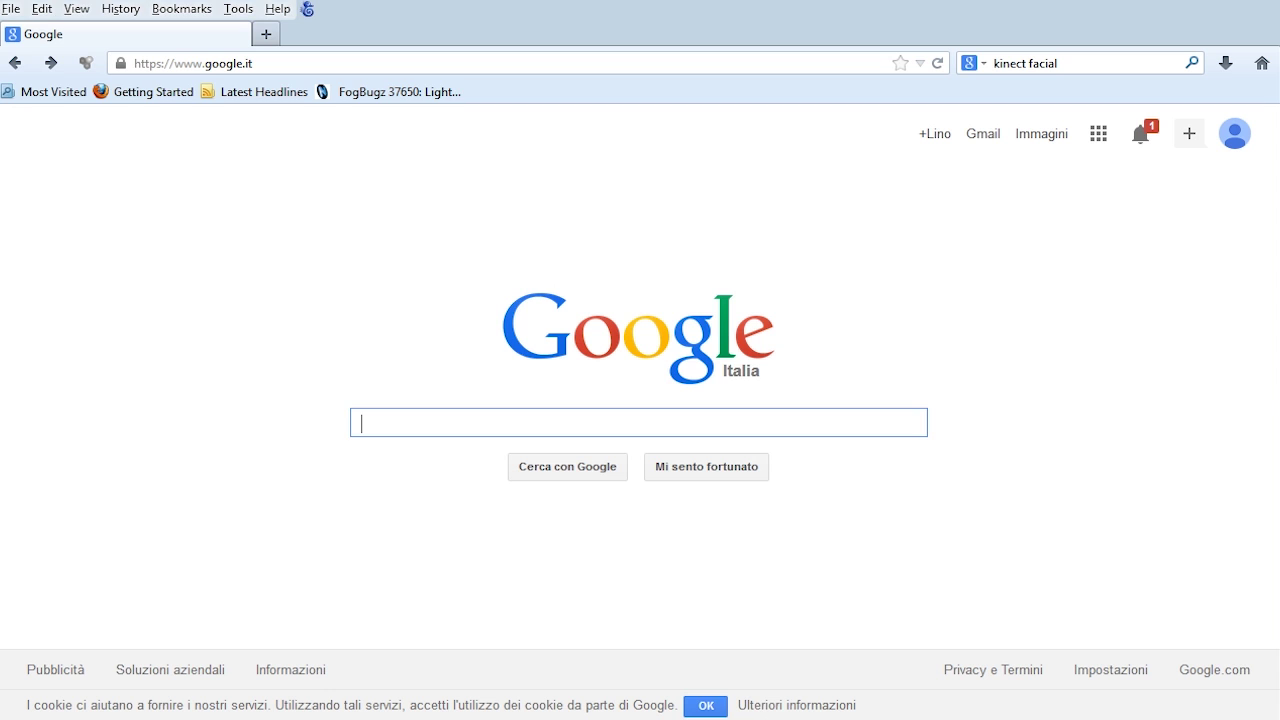
left_click(1081, 64)
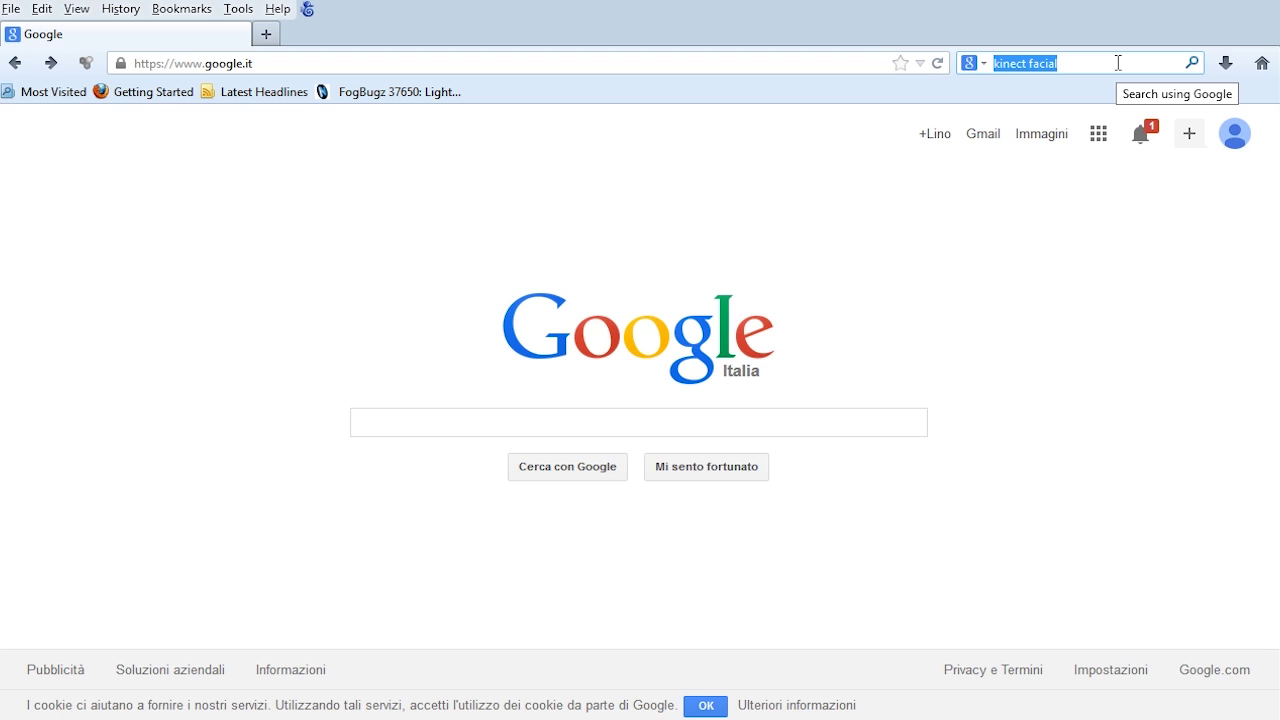
left_click(1118, 63)
key("Return")
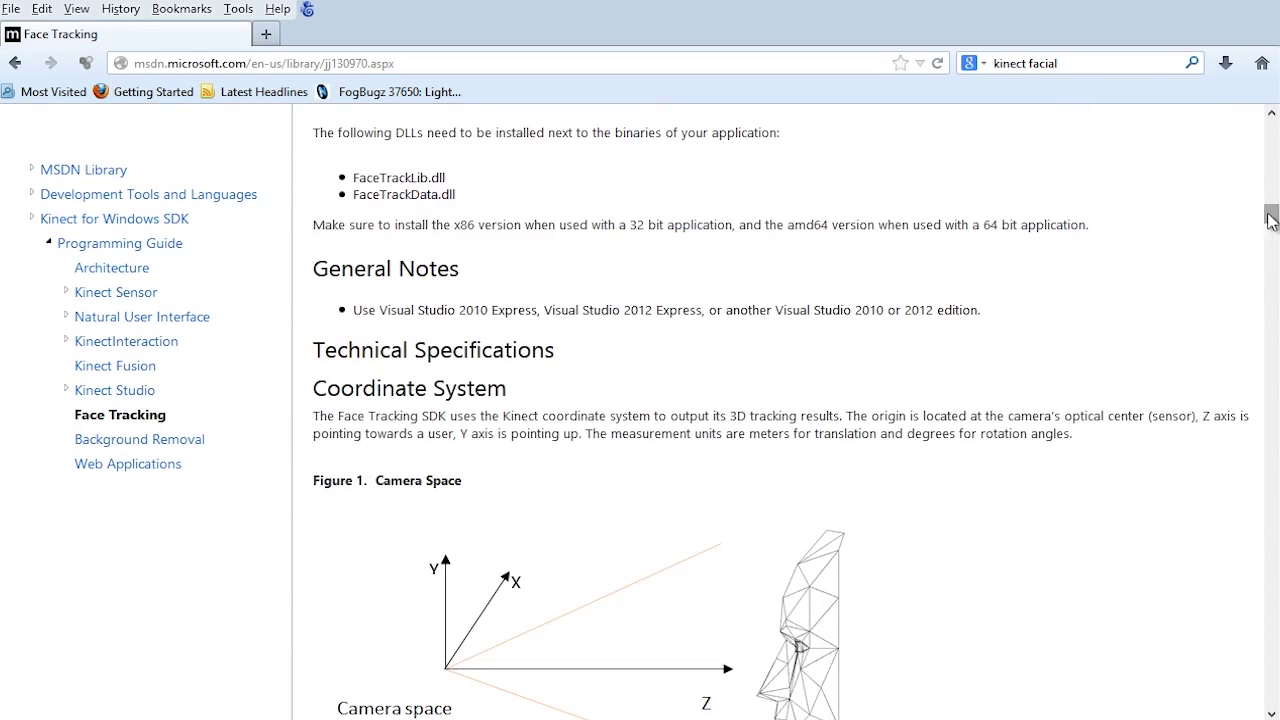
left_click_drag(1271, 215, 1271, 519)
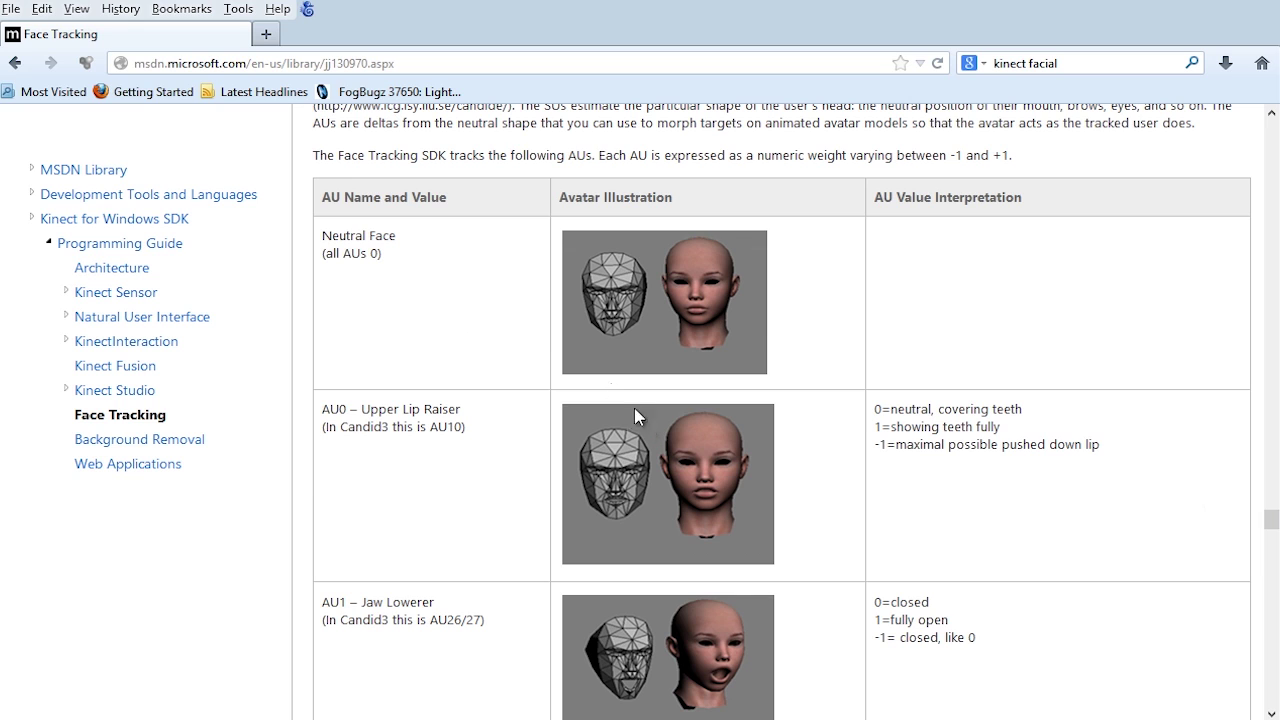
- Scroll through the Face Tracking AU table reviewing Jaw Lowerer and nearby units, then return to LightWave
scroll(604, 370, "down", 4)
scroll(640, 320, "up", 2)
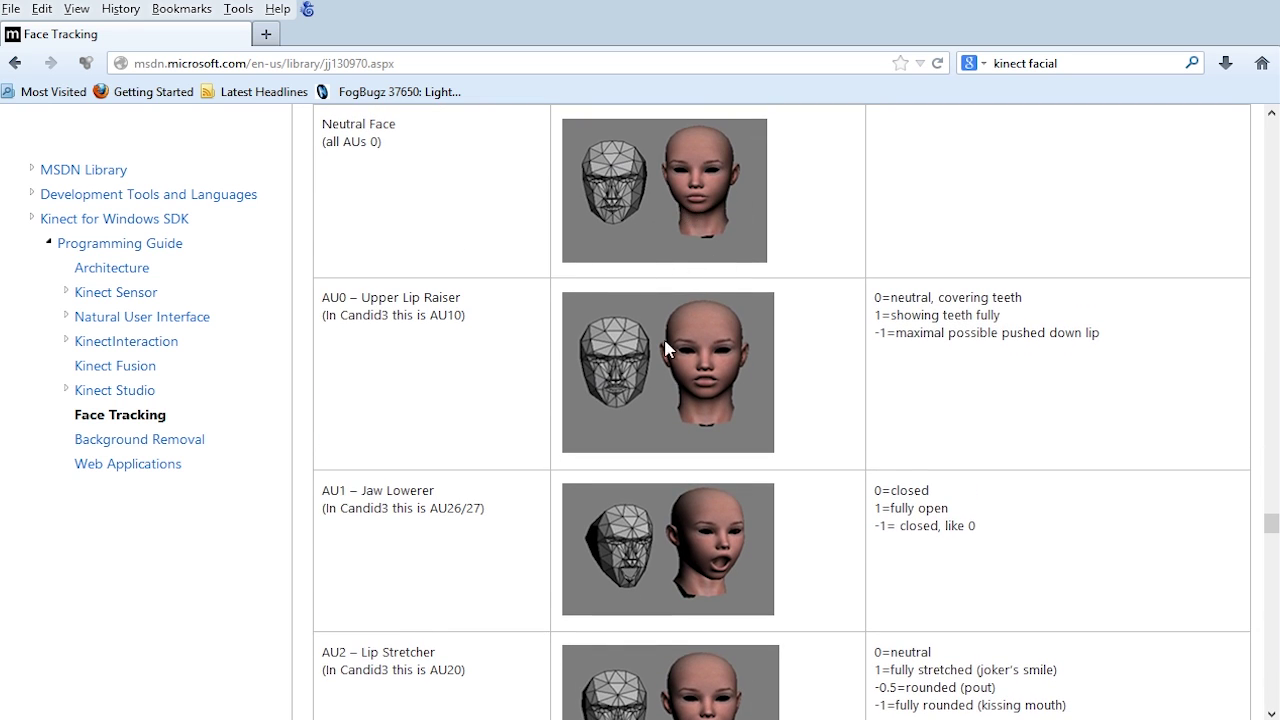
scroll(665, 370, "down", 4)
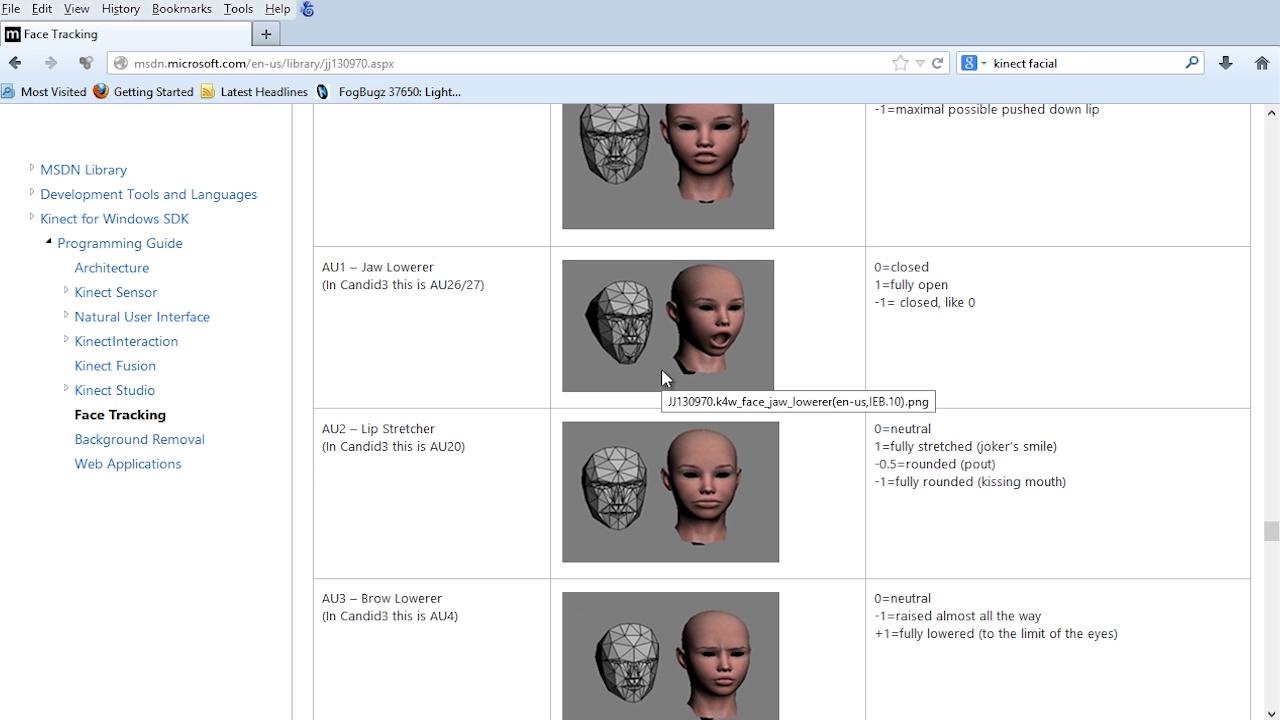
scroll(661, 369, "up", 4)
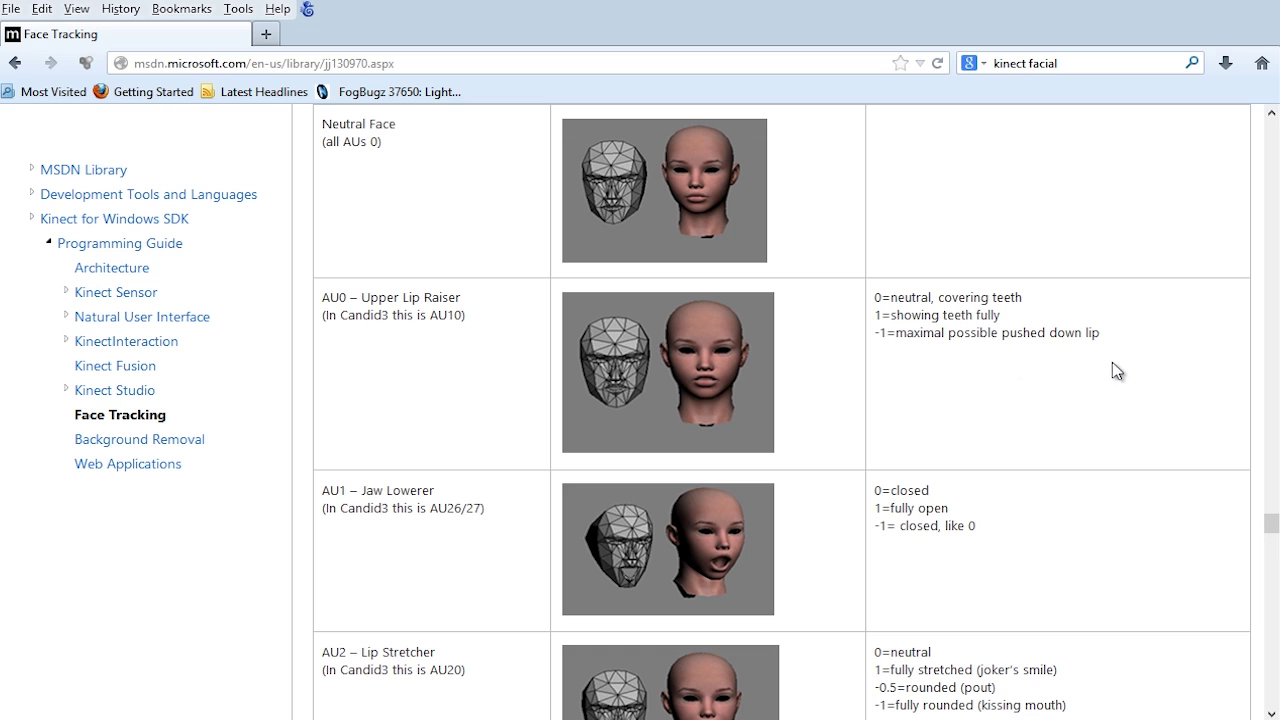
scroll(1050, 383, "down", 3)
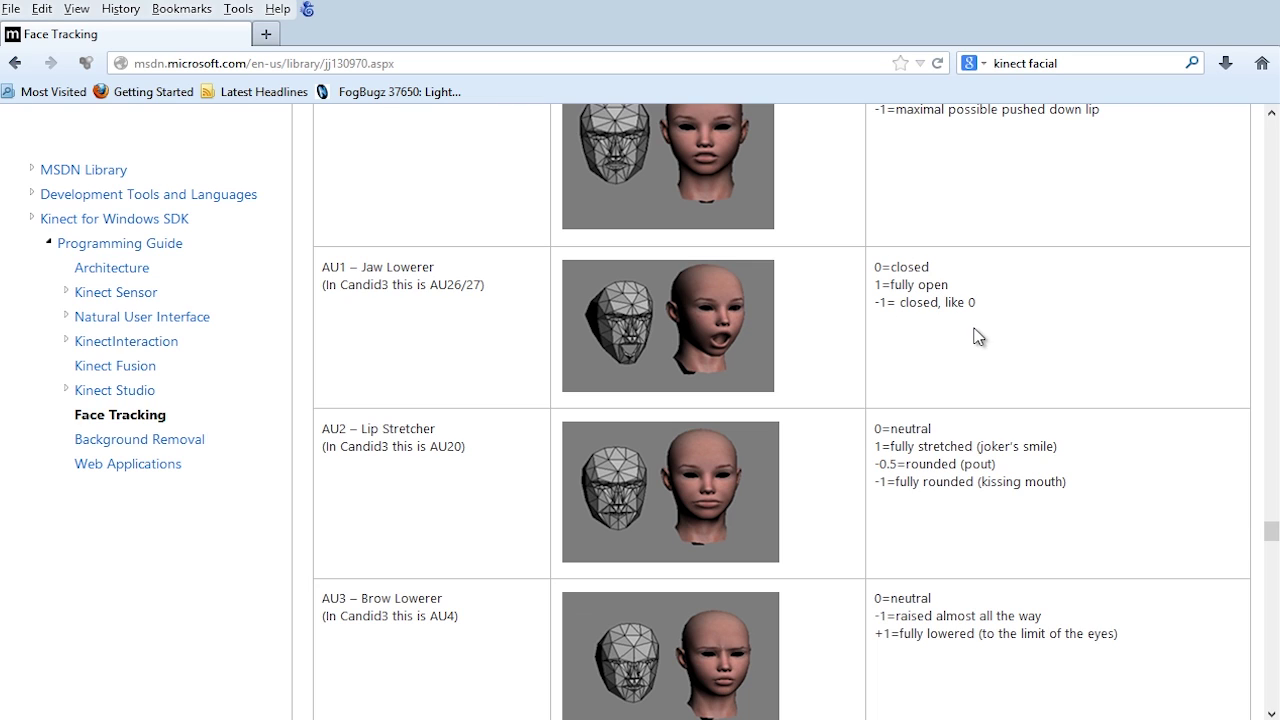
scroll(870, 395, "down", 6)
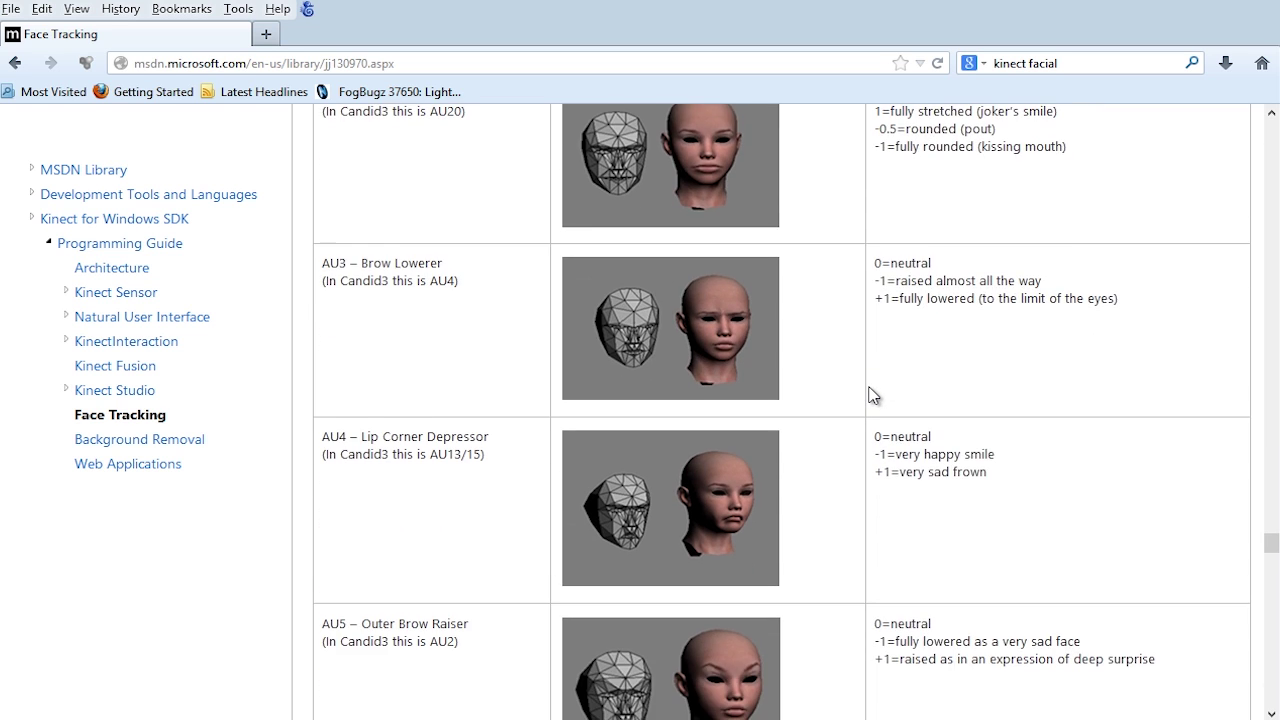
scroll(870, 395, "up", 10)
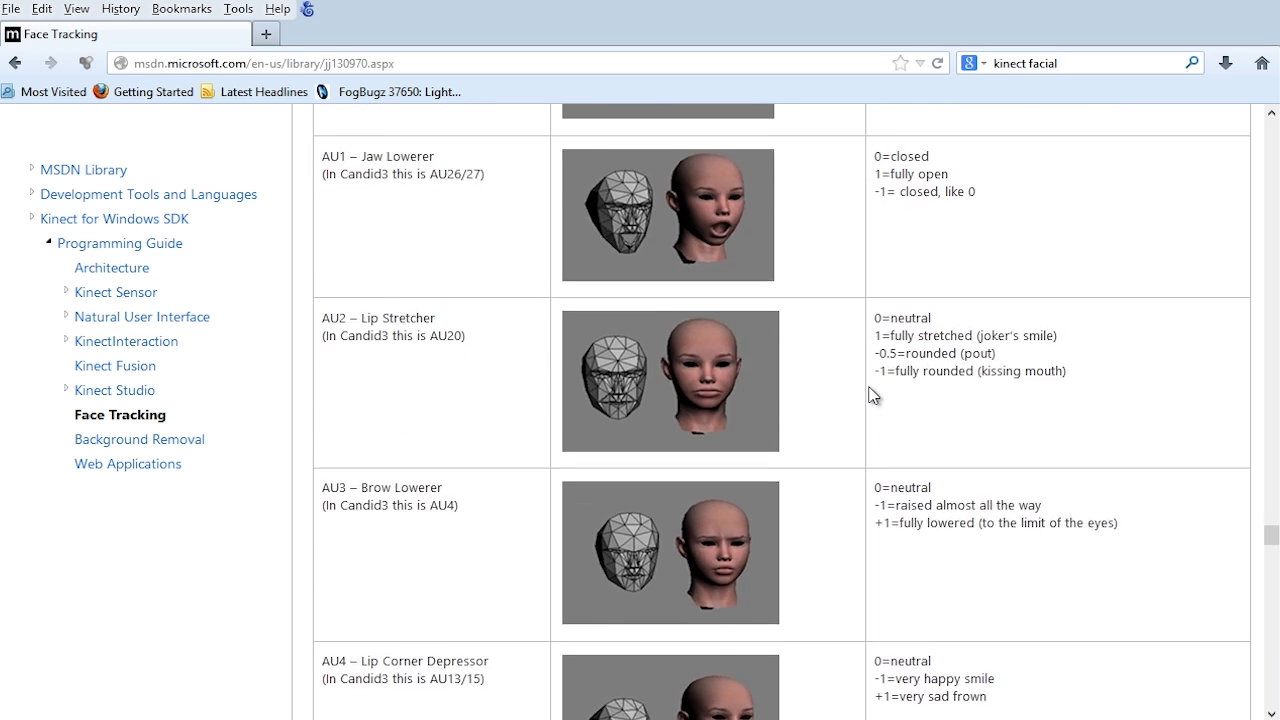
scroll(870, 395, "down", 3)
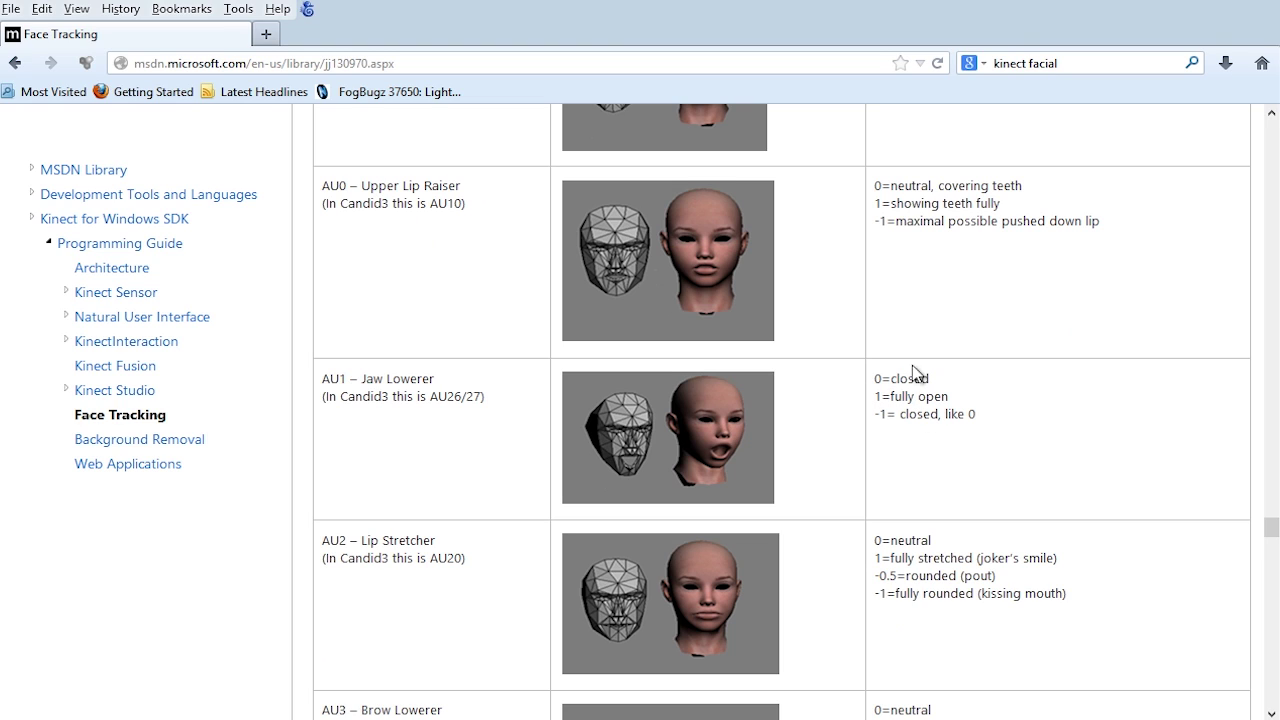
scroll(930, 456, "down", 1)
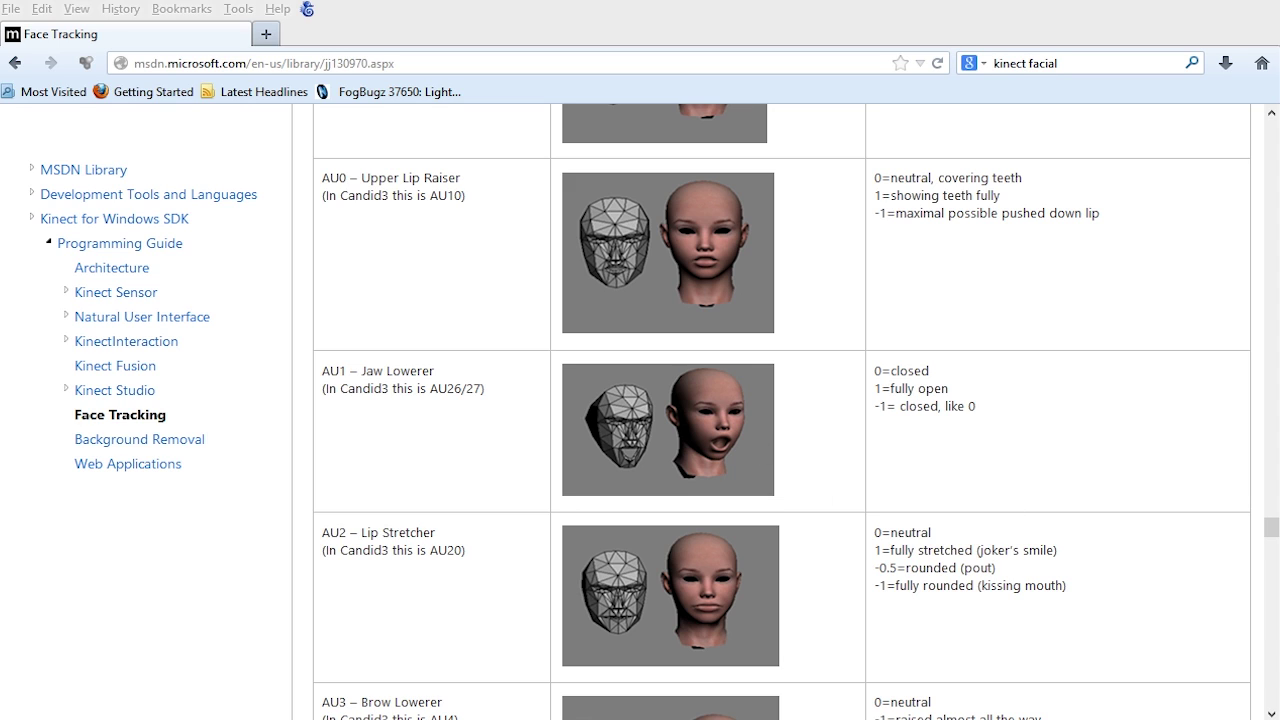
key("alt+Tab")
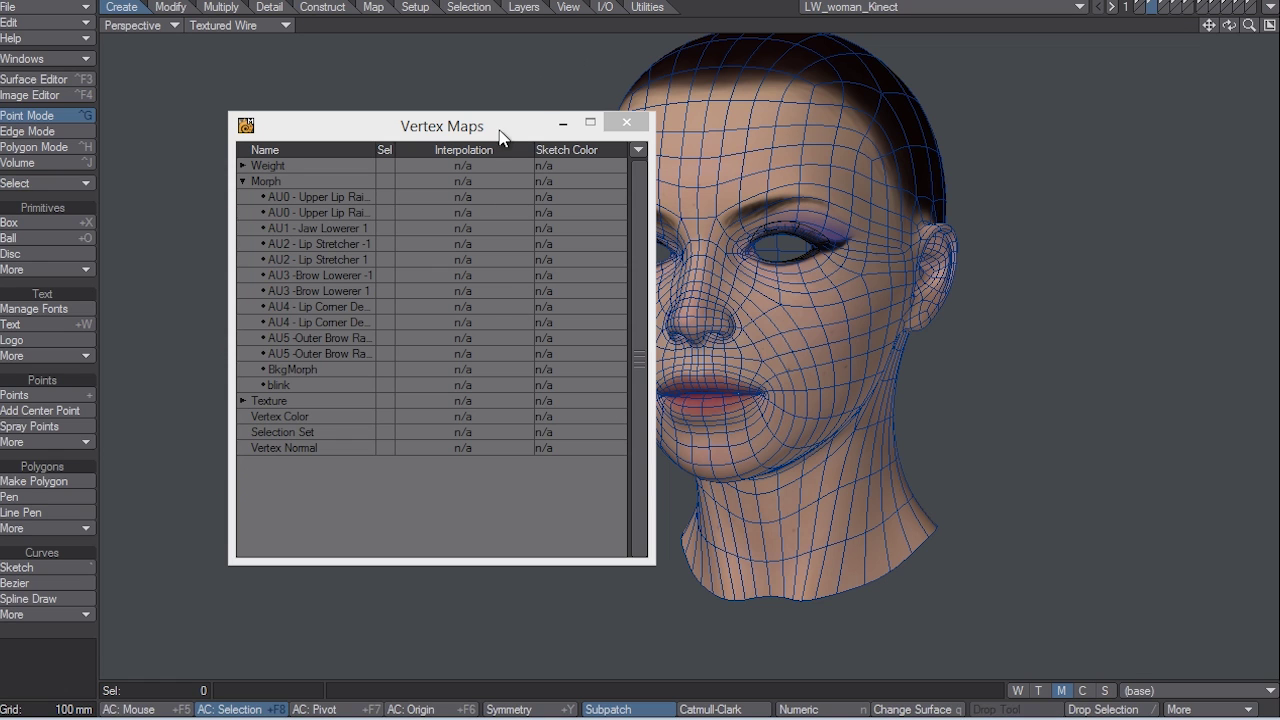
- Move the vertex map list aside and preview the AU0 through AU4 morphs in turn
left_click_drag(501, 136, 403, 131)
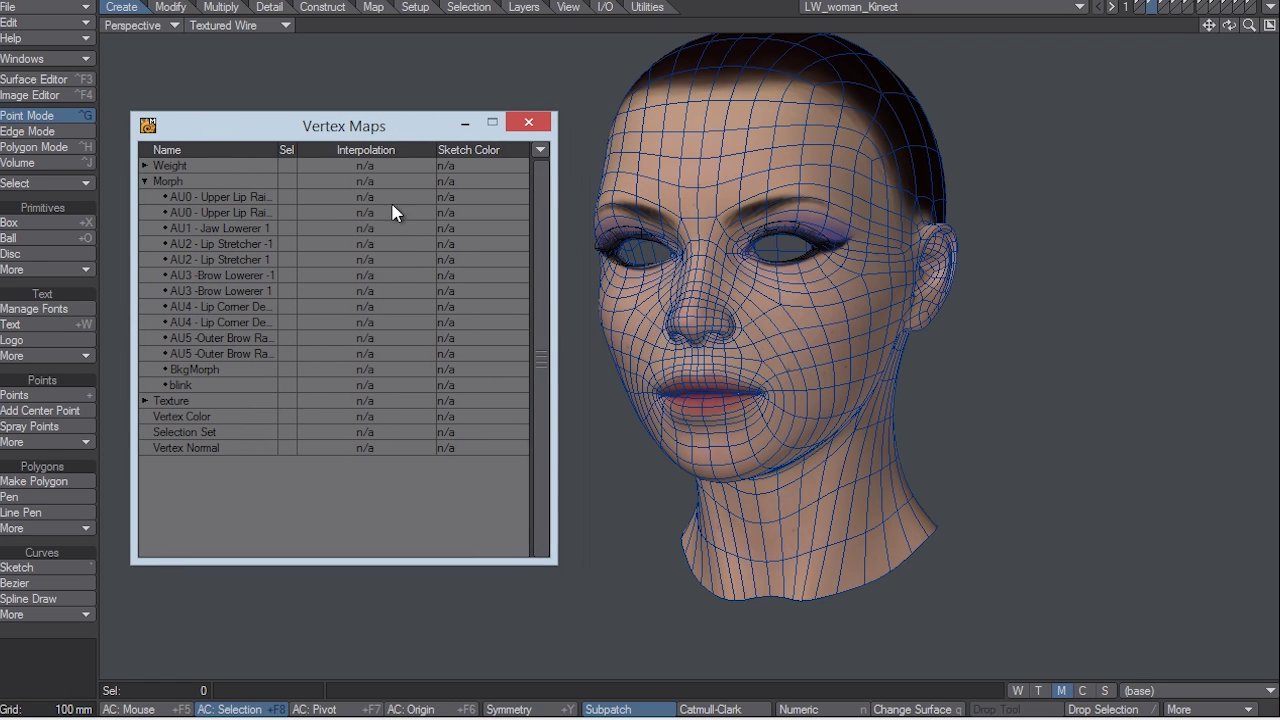
left_click(221, 196)
left_click(231, 212)
left_click(237, 230)
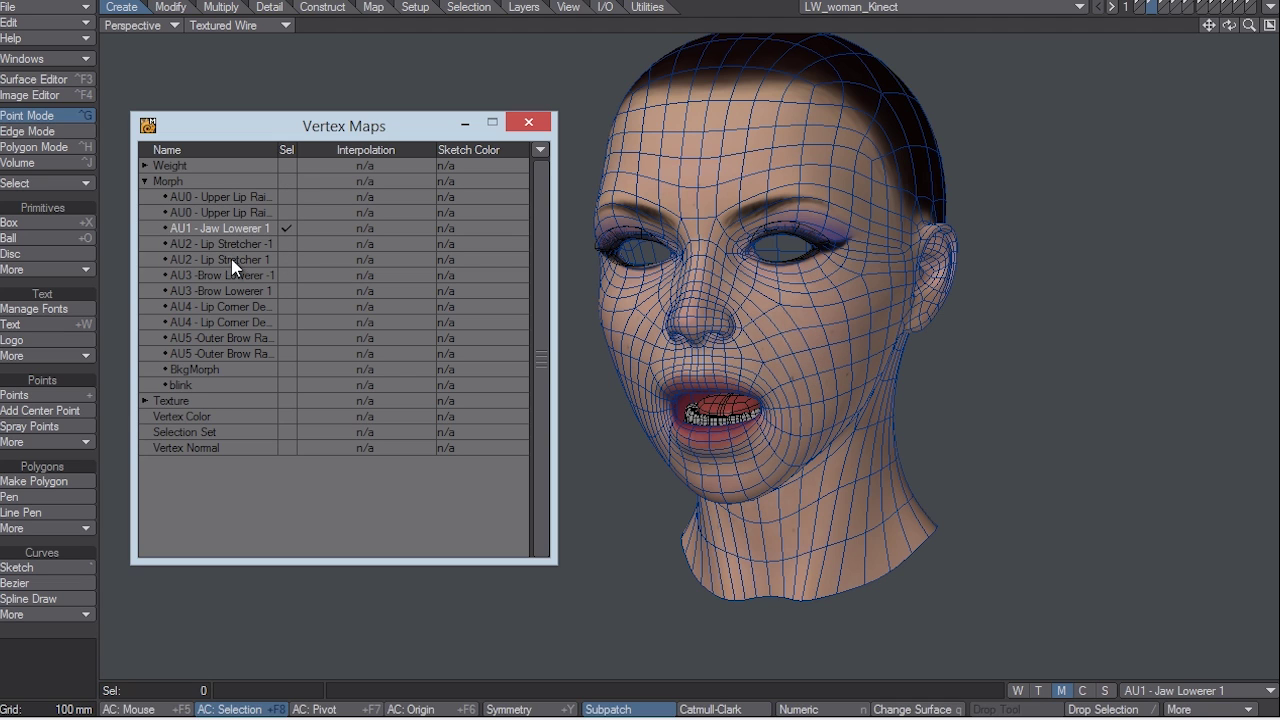
left_click(238, 246)
left_click(235, 259)
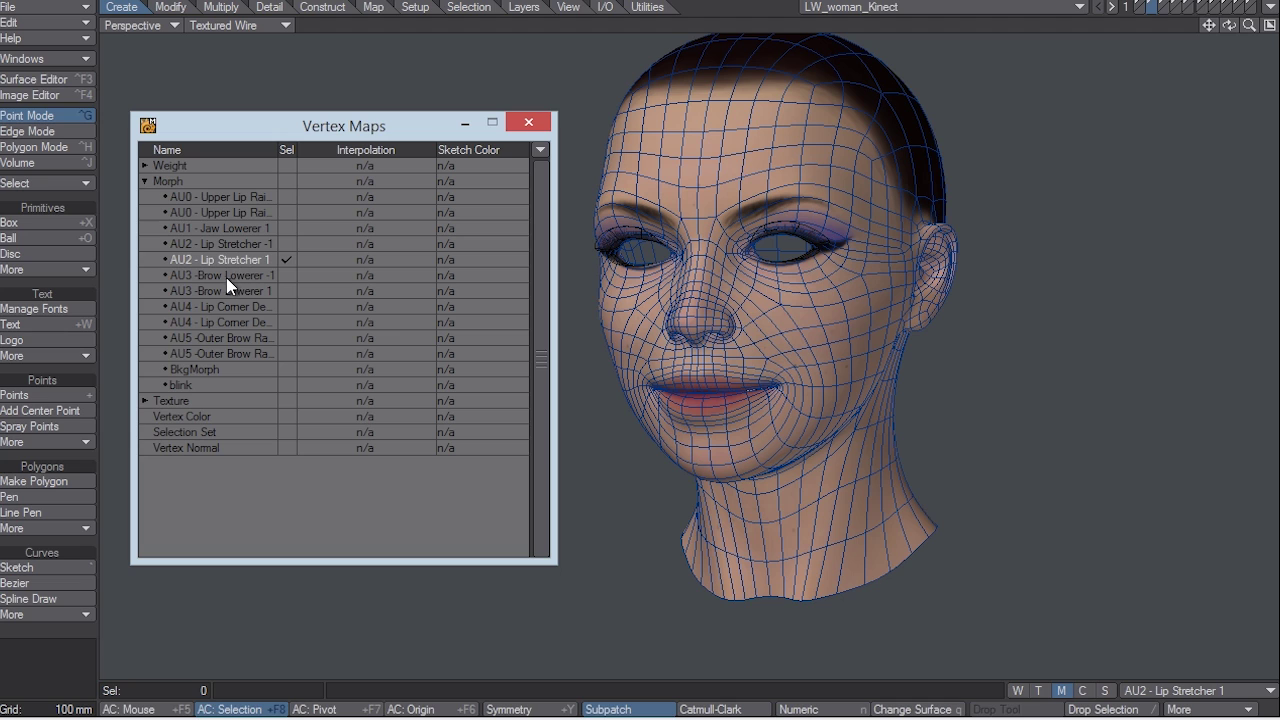
left_click(225, 276)
left_click(224, 289)
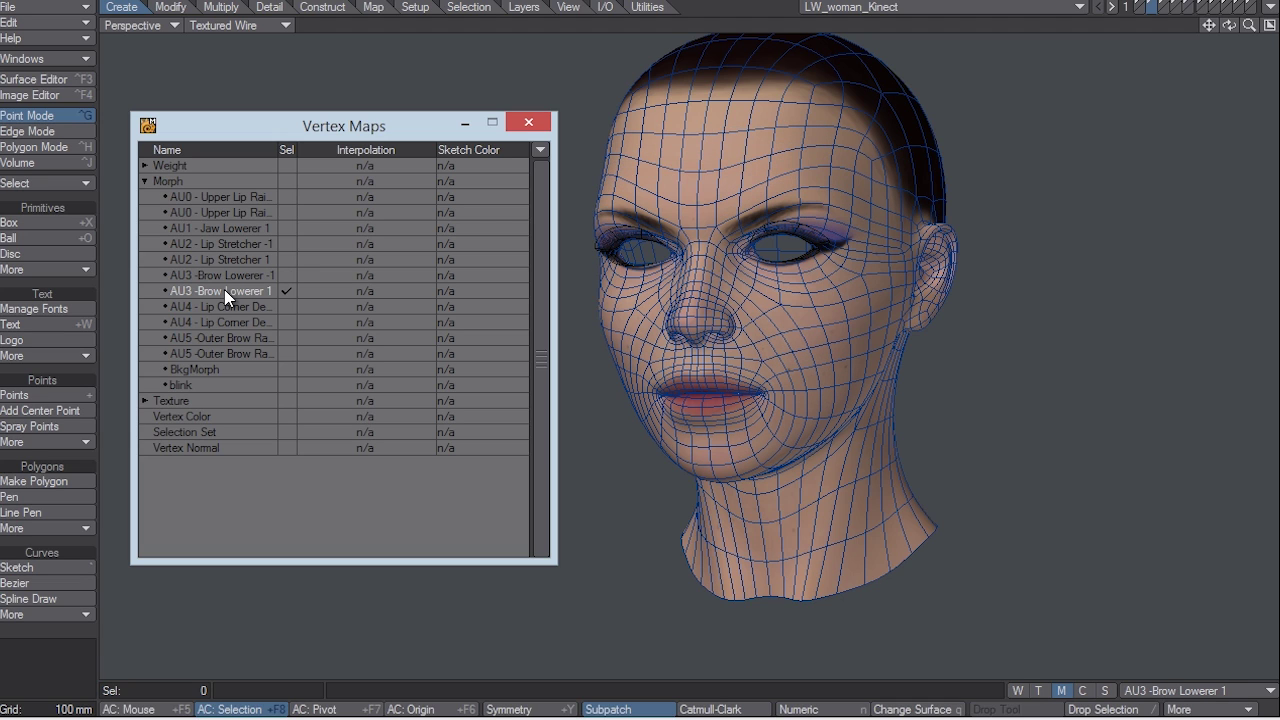
left_click(234, 306)
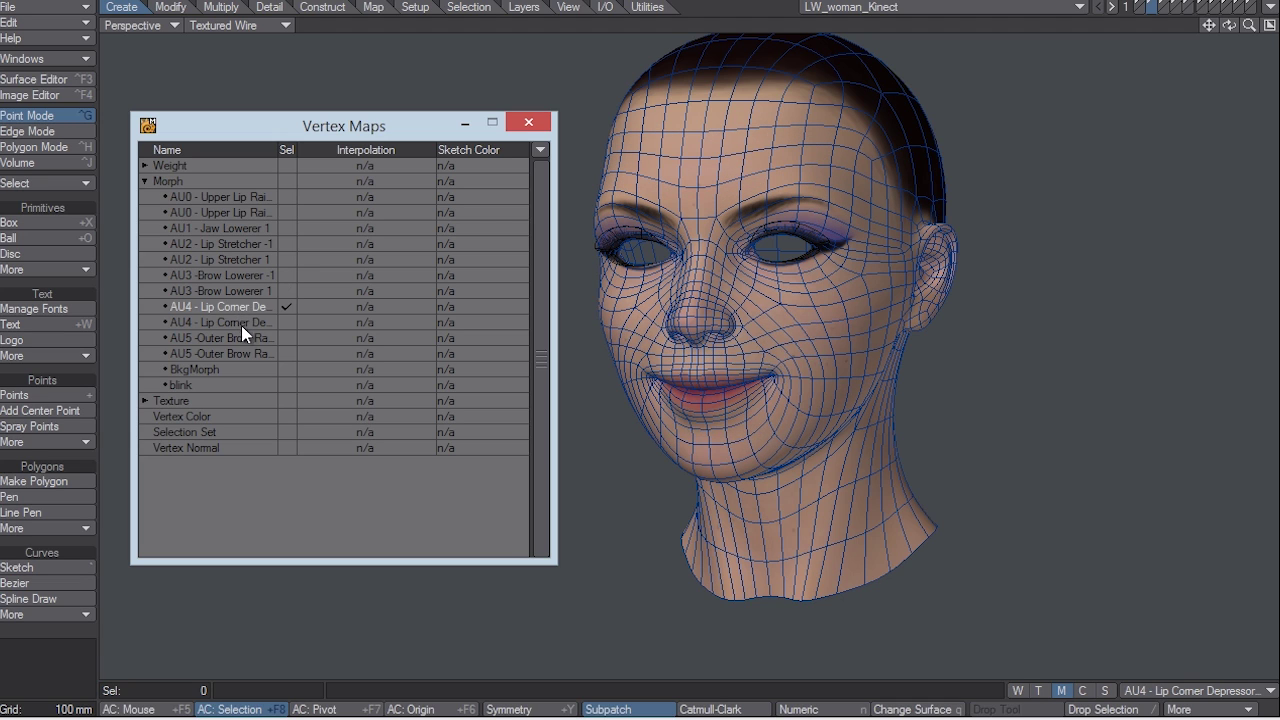
left_click(241, 323)
- Reset to BkgMorph, revisit Brow Lowerer and AU0, and end on AU1 - Jaw Lowerer 1
left_click(252, 353)
left_click(245, 368)
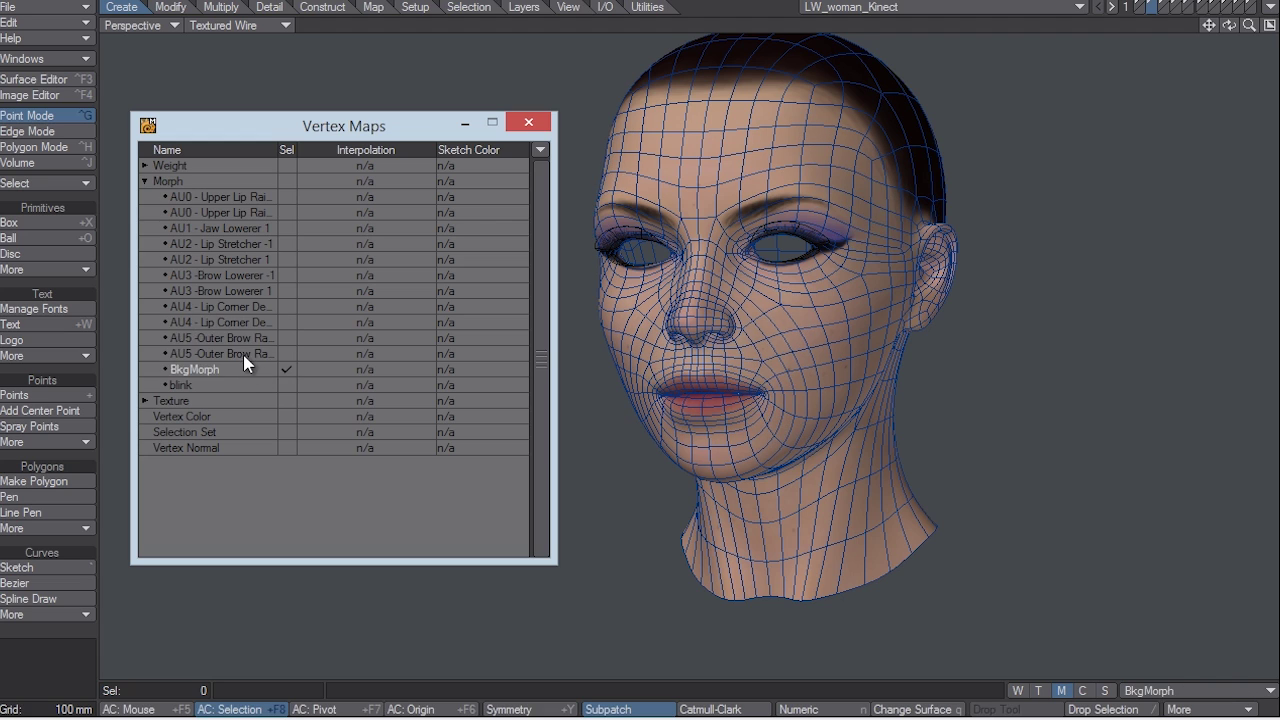
left_click(248, 322)
left_click(244, 291)
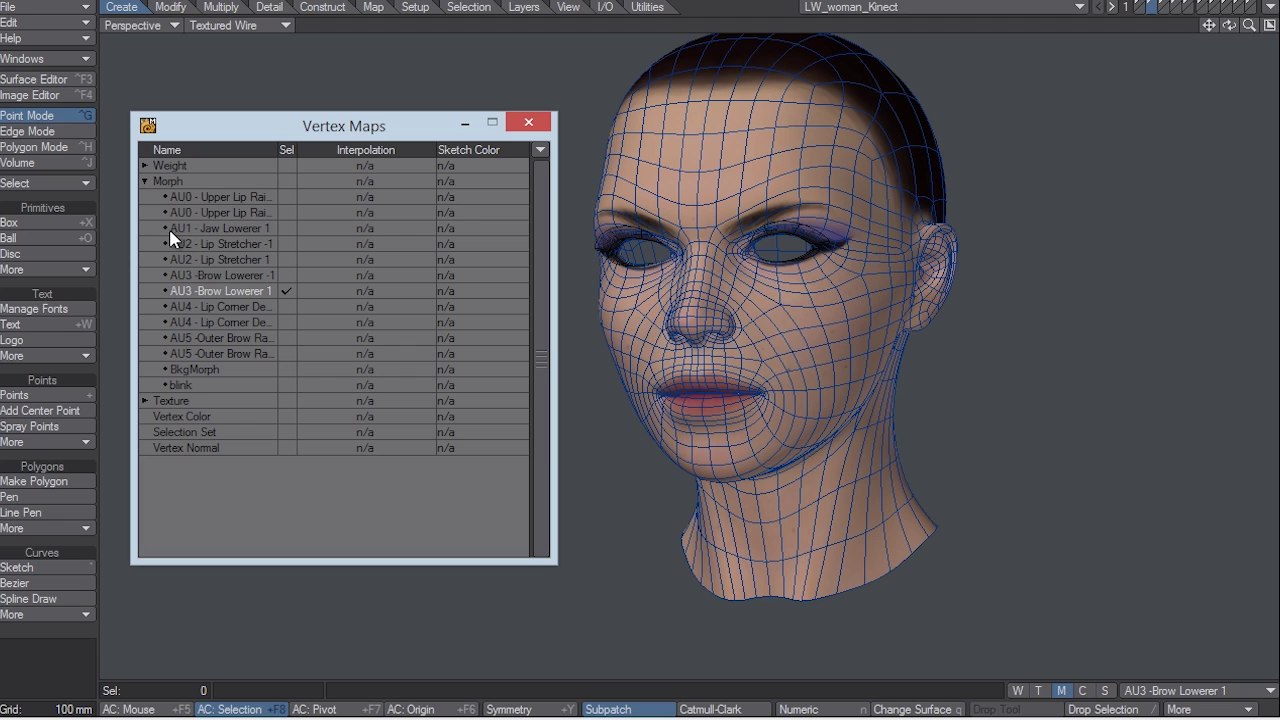
left_click(220, 229)
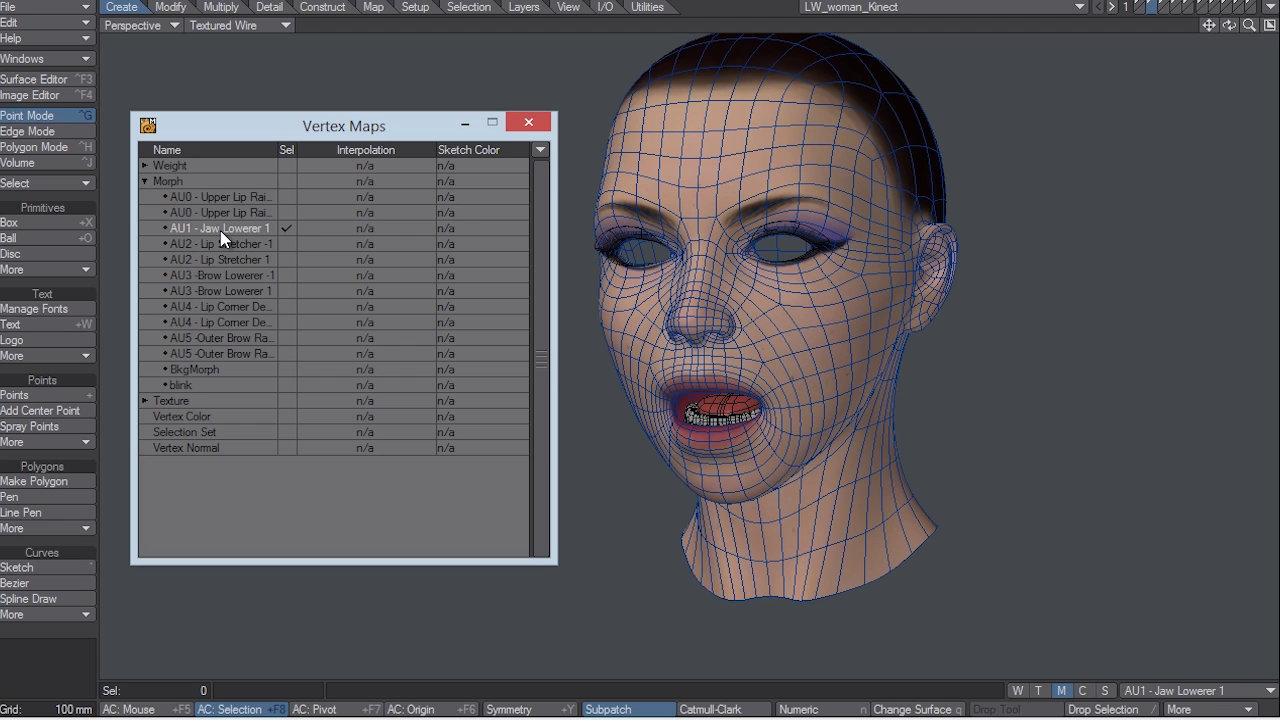
left_click(237, 213)
left_click(241, 227)
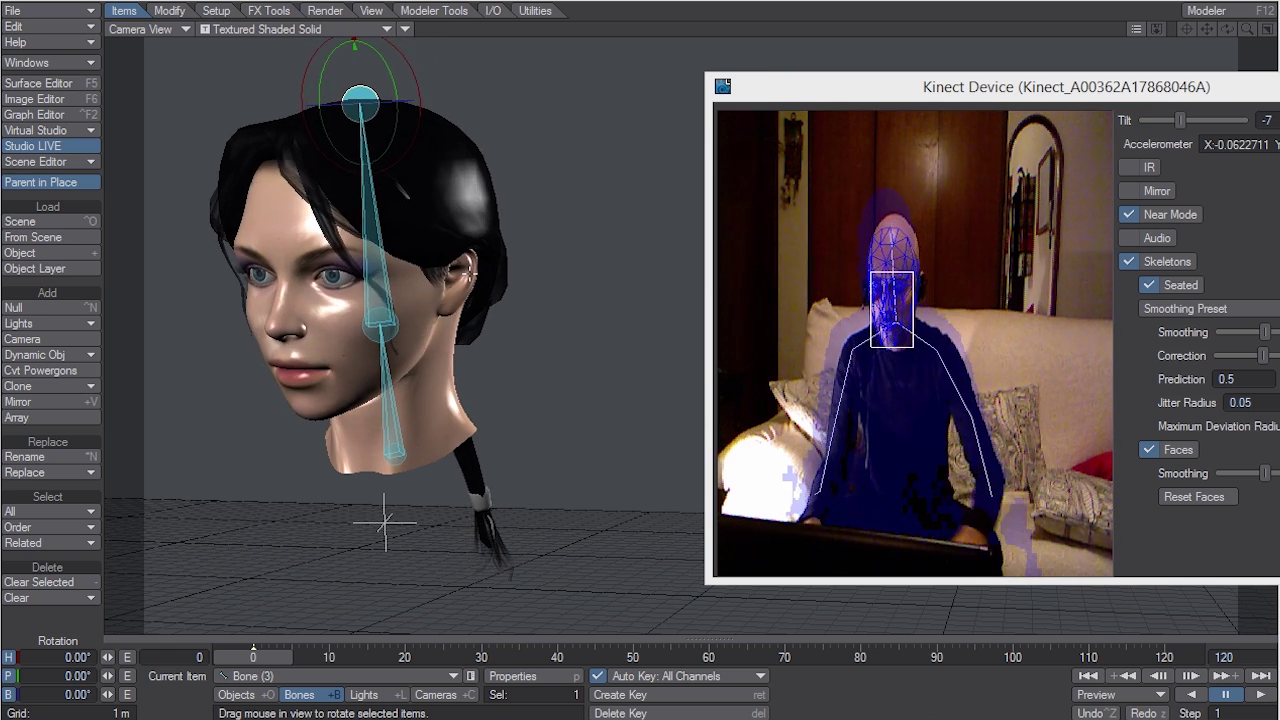
- Open Object Properties for the LW_woman_Kinect:Layer2 head in Objects mode and move the panel aside
key("shift+o")
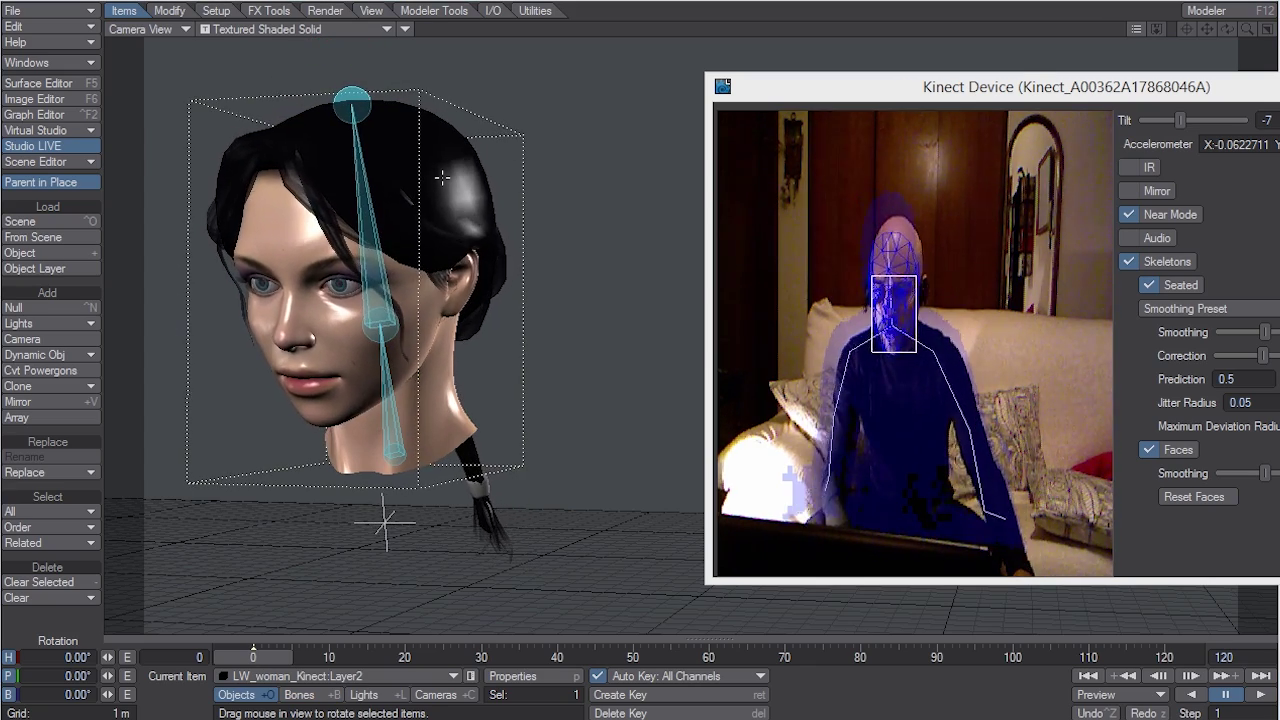
key("p")
left_click_drag(883, 60, 980, 62)
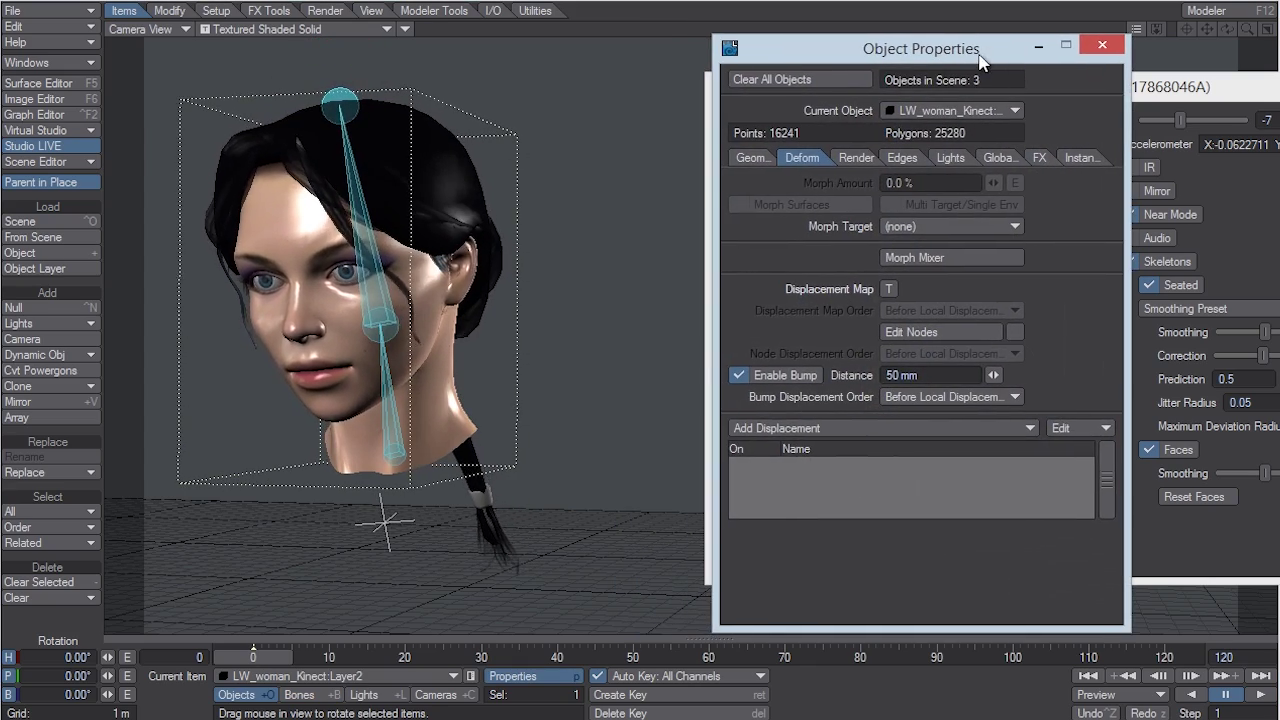
- In the head's Morph Mixer set the slider range Low to 0, then raise AU1 Jaw Lowerer 1
left_click(932, 258)
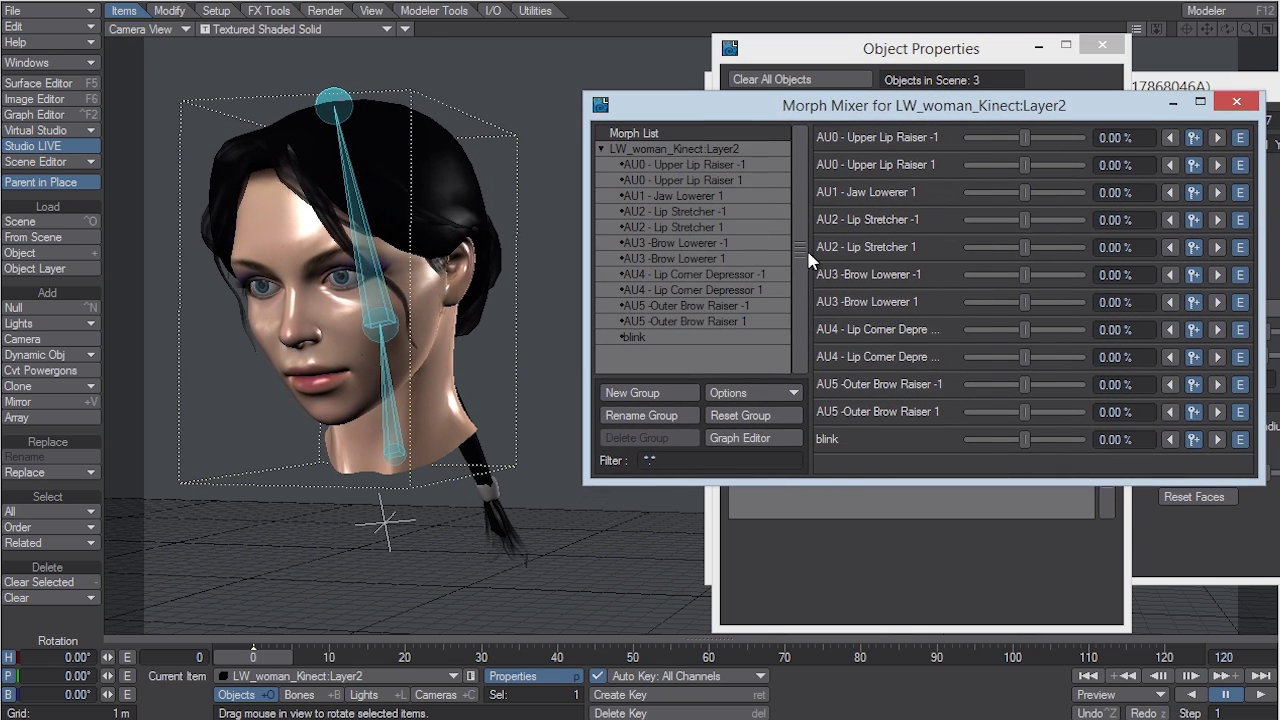
left_click(745, 440)
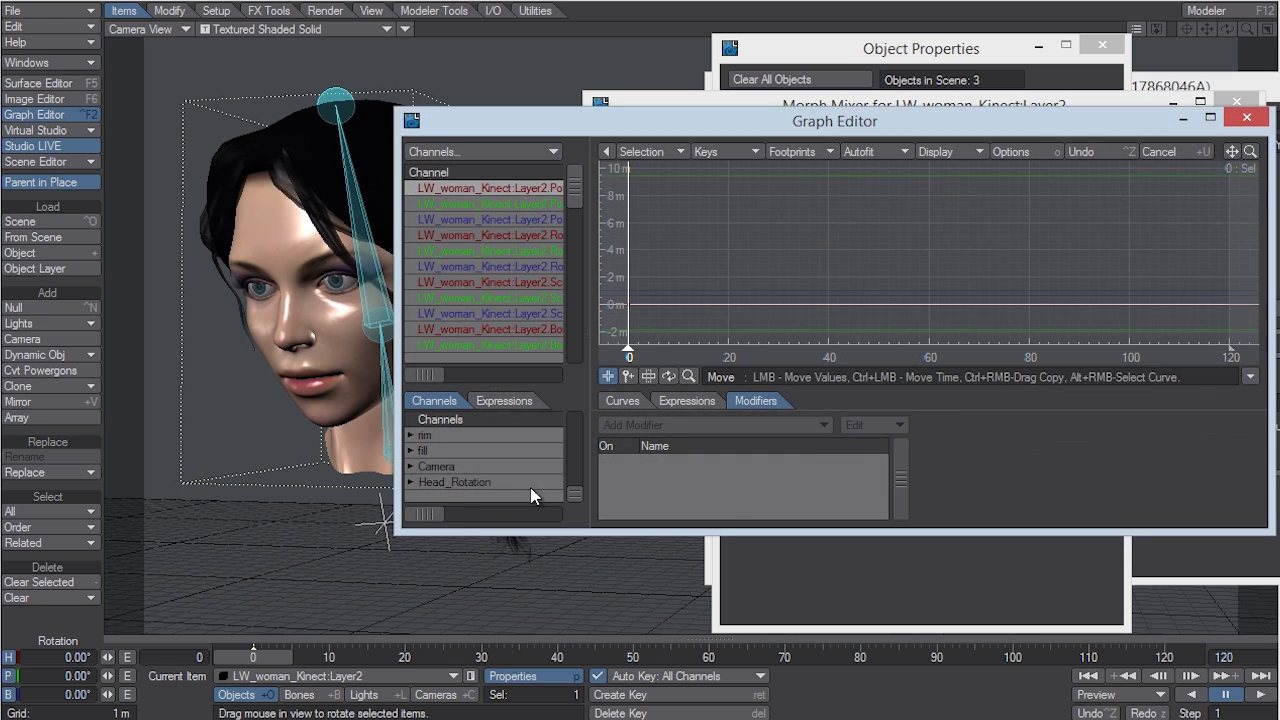
left_click(1246, 117)
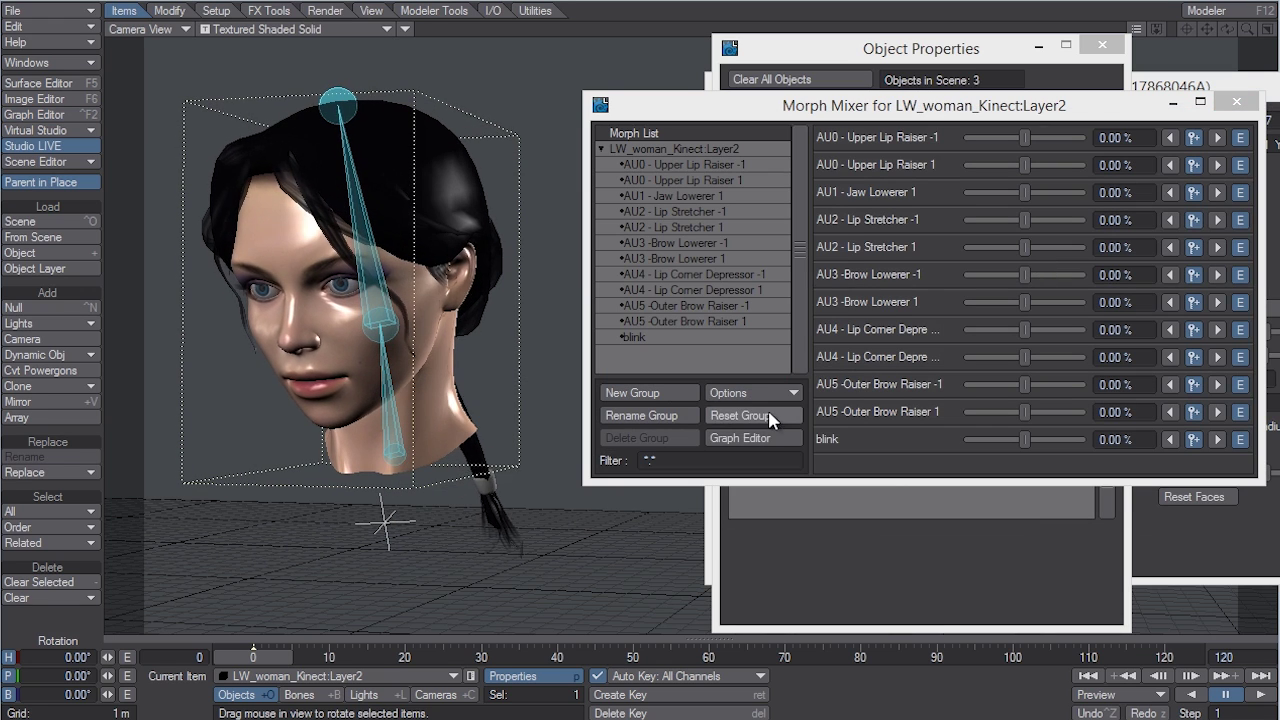
left_click(752, 393)
left_click(777, 546)
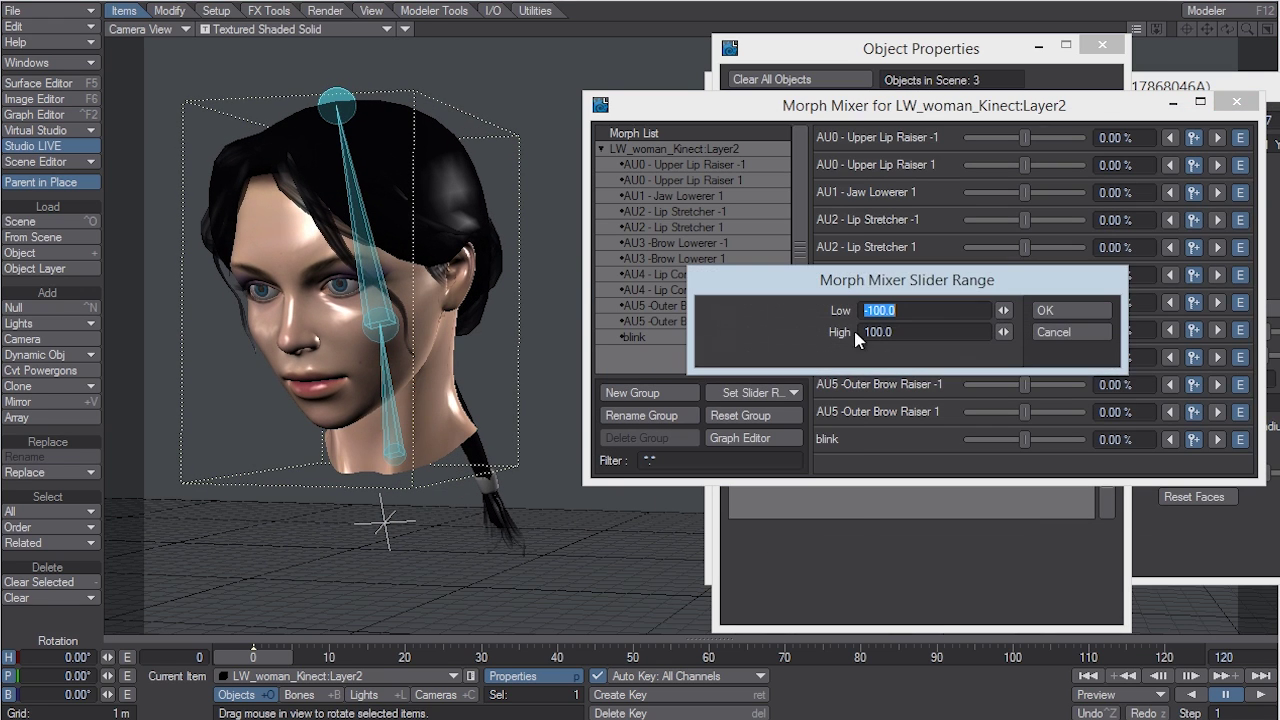
key("BackSpace")
type("0")
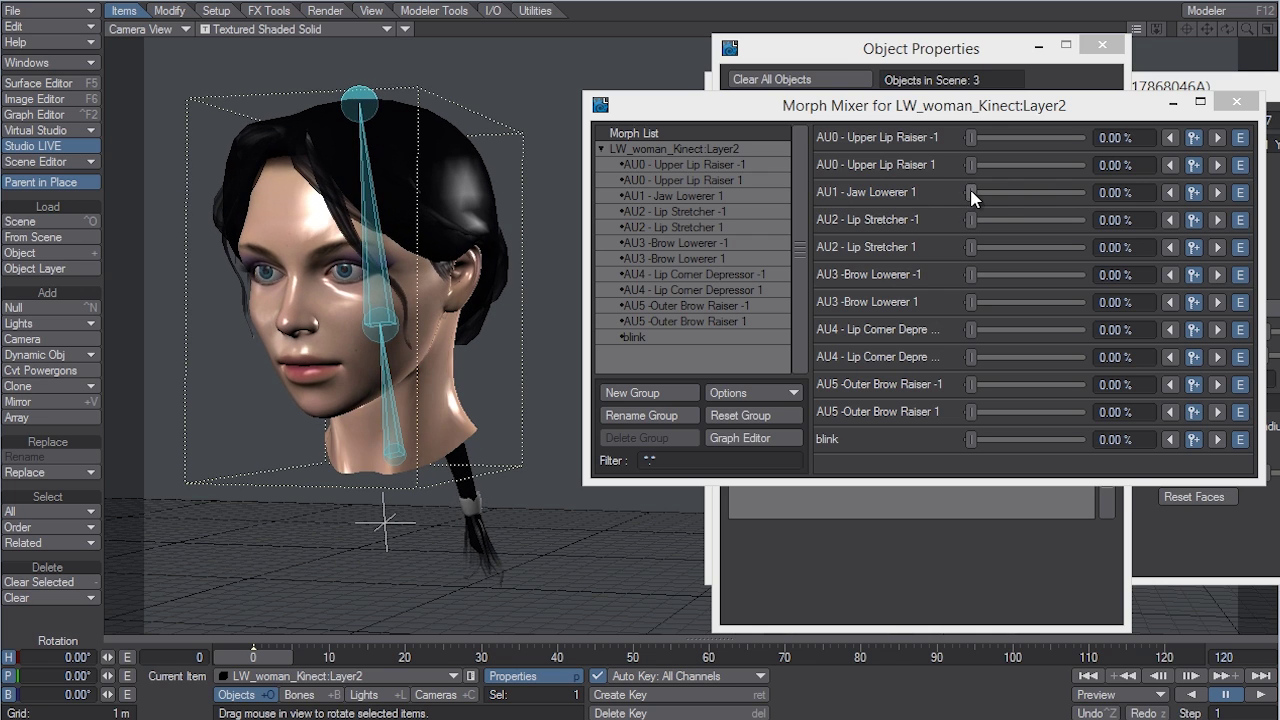
mouse_move(972, 192)
left_mouse_down()
mouse_move(1100, 195)
mouse_move(954, 198)
left_mouse_up()
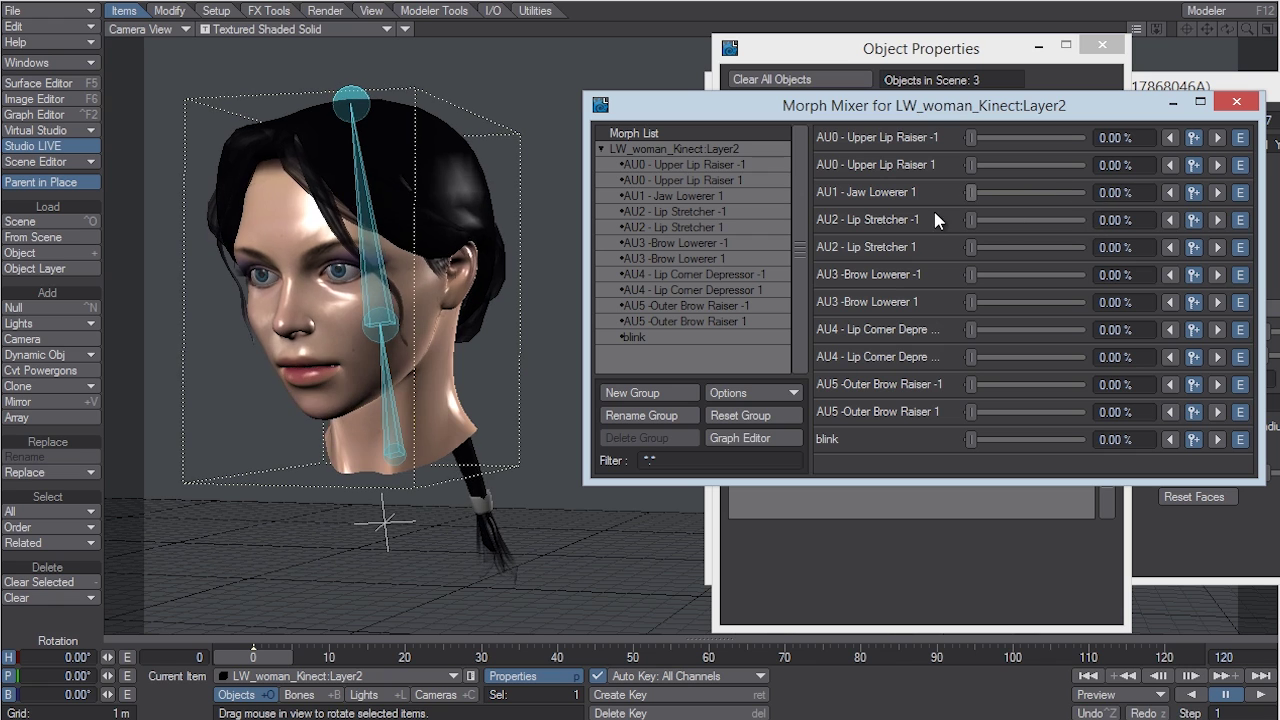
- Open the AU1 - Jaw Lowerer 1 envelope in the Graph Editor and add a Virtual Studio Trait modifier
left_click(1240, 193)
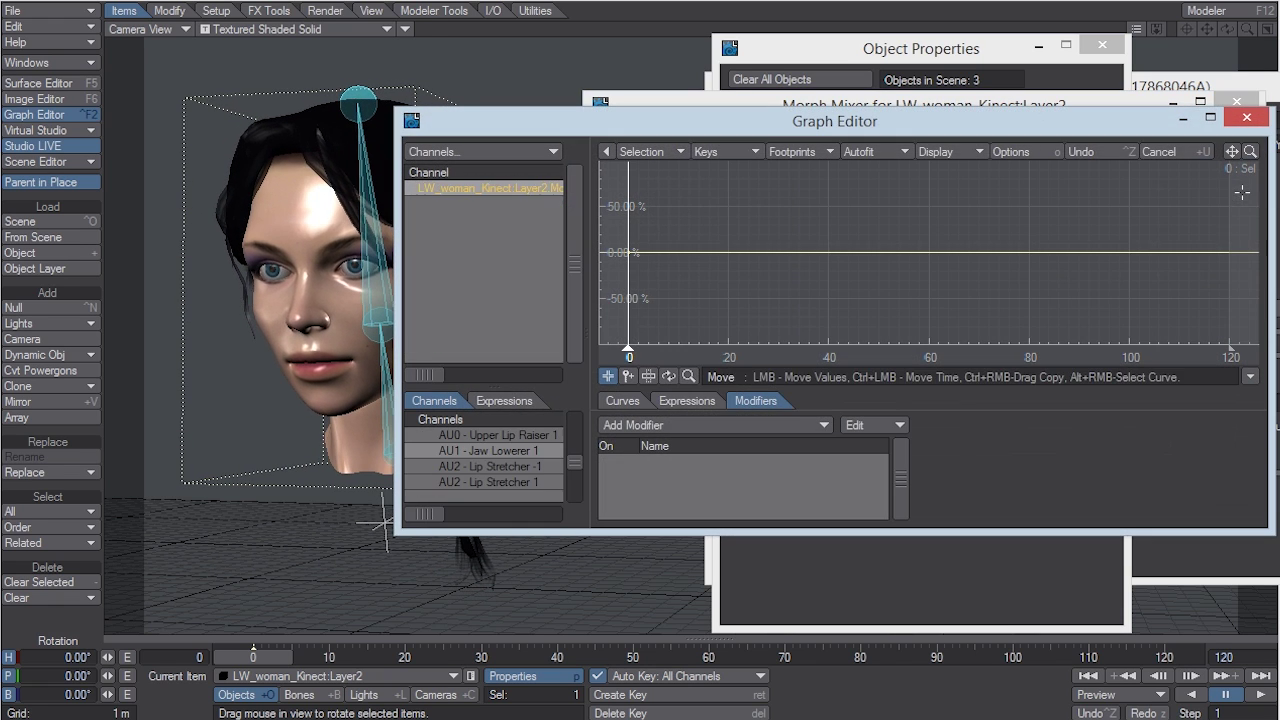
left_click_drag(1062, 120, 1135, 175)
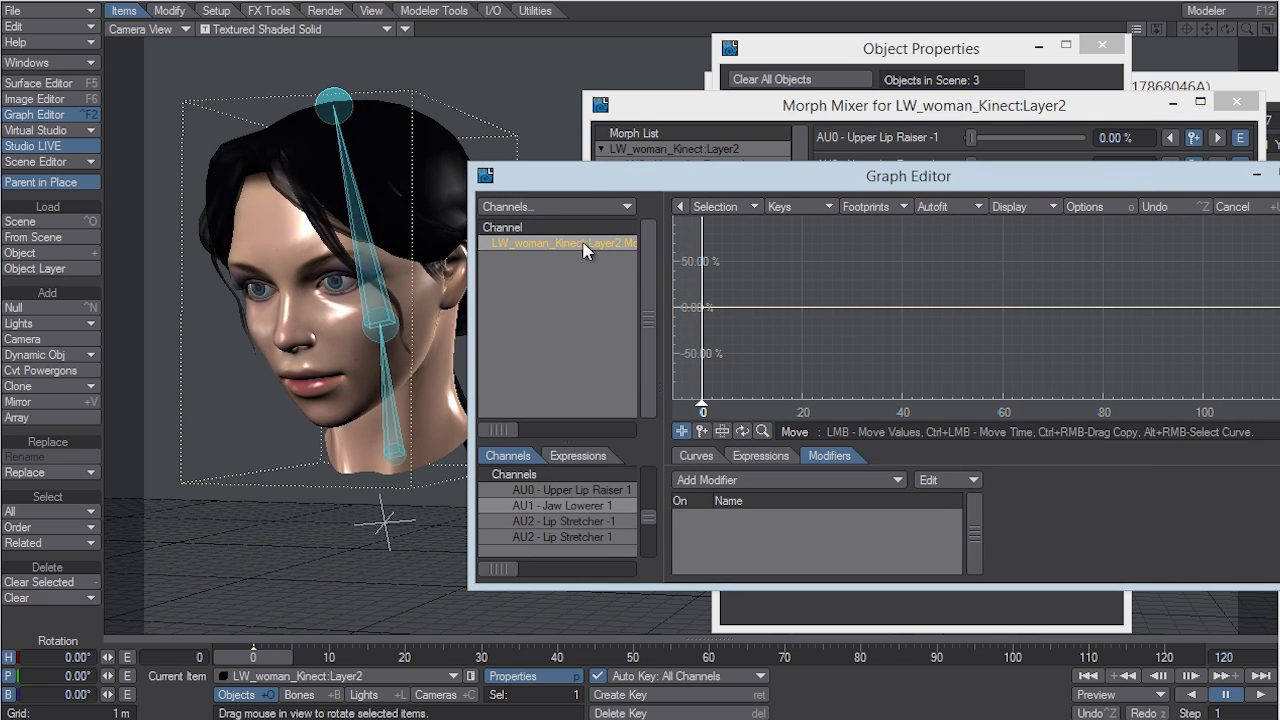
left_click(770, 456)
left_click(810, 457)
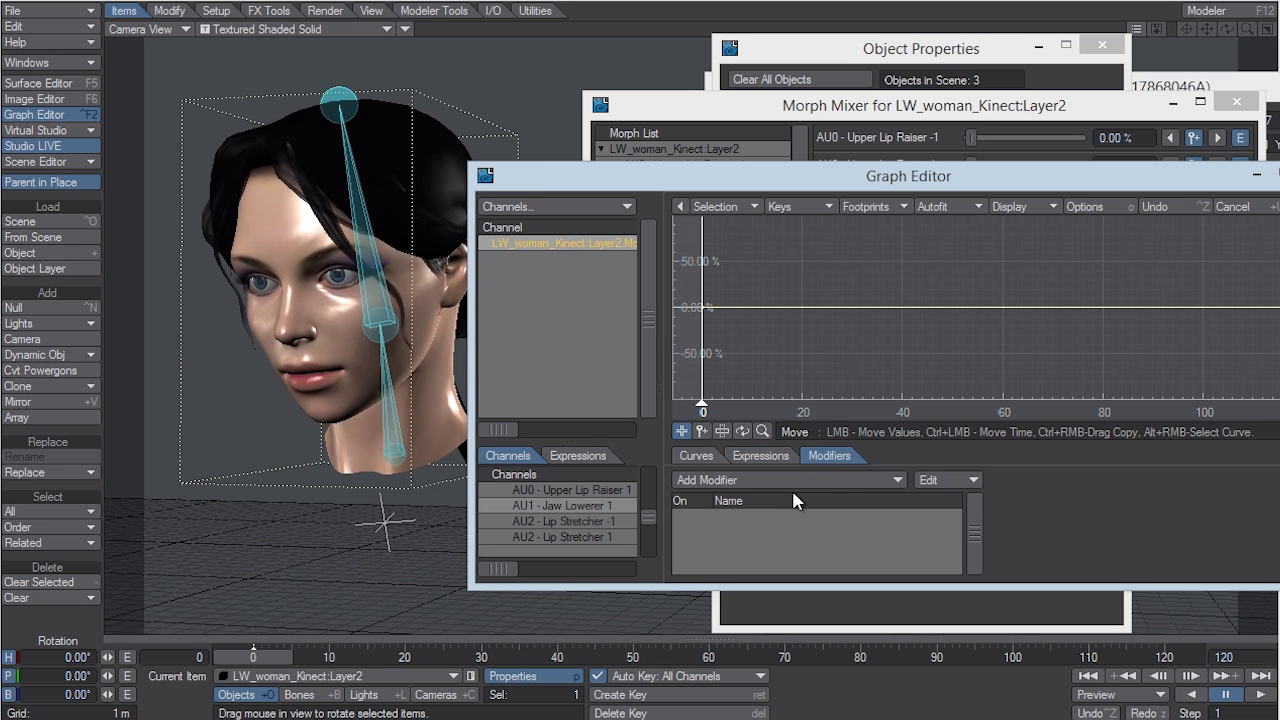
left_click(782, 482)
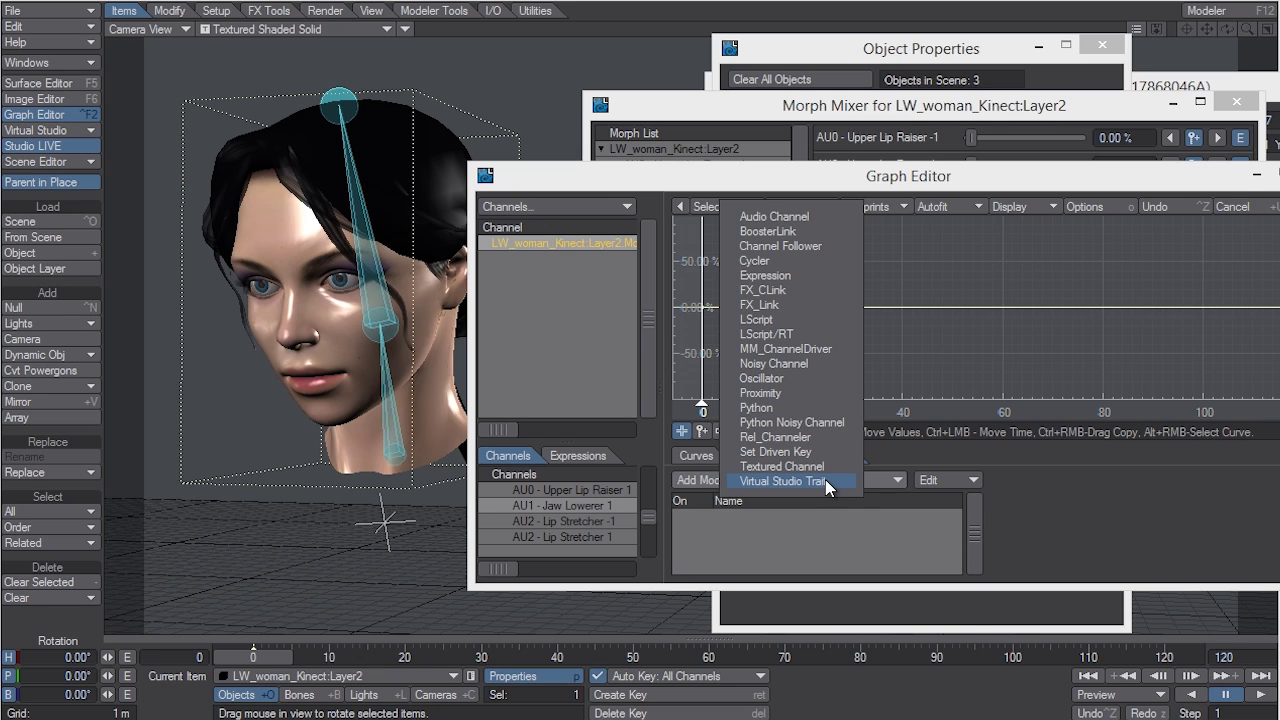
left_click(825, 481)
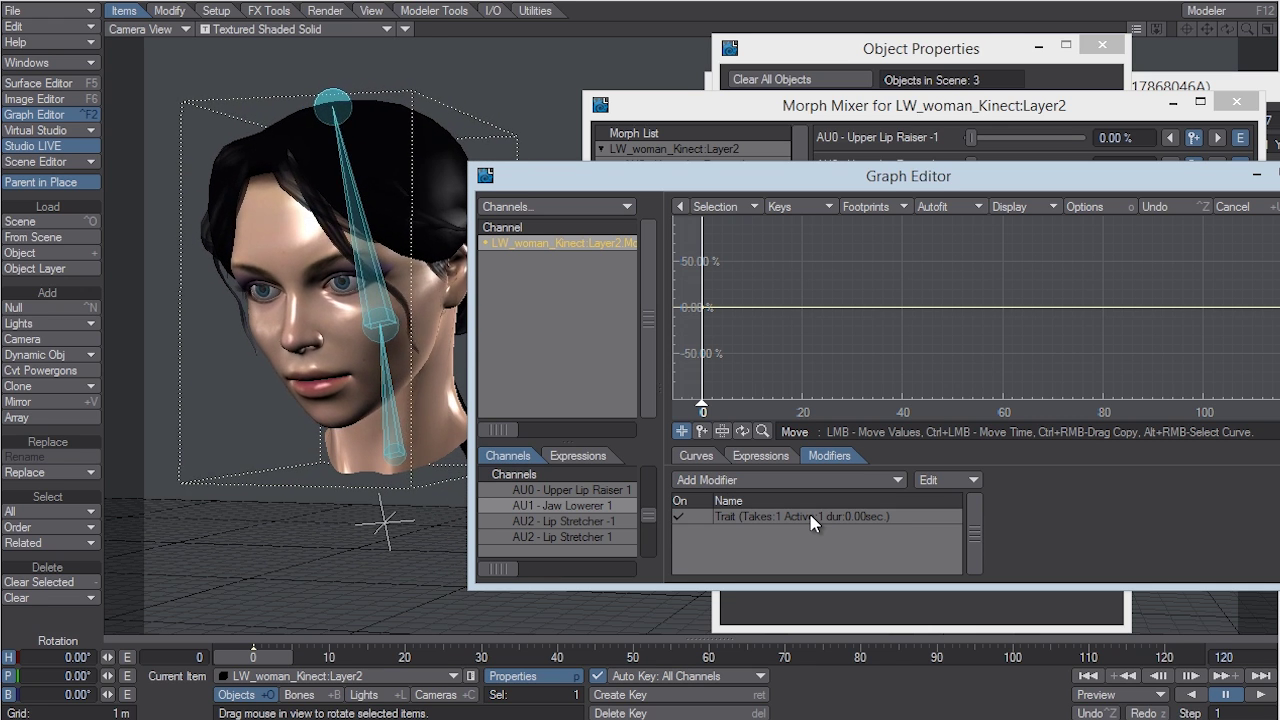
left_click(811, 517)
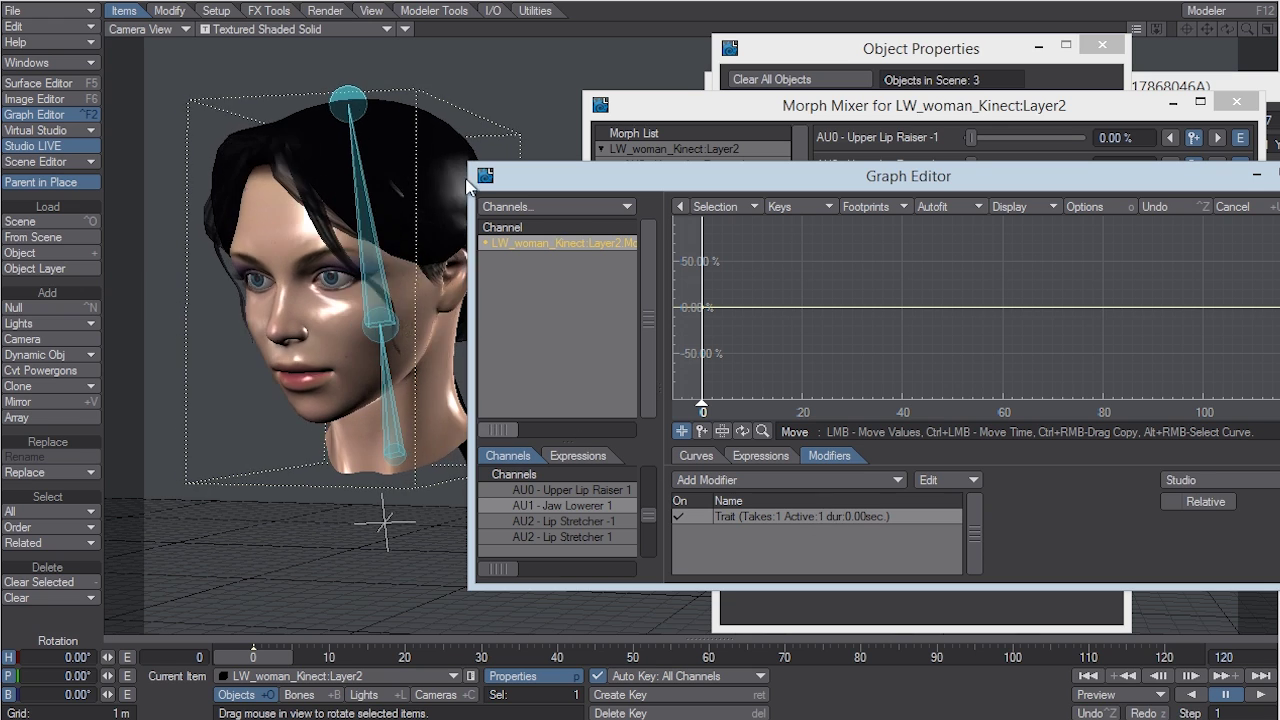
- Open the Studio window, select the Jaw Lowerer trait and open its node graph
left_click(40, 145)
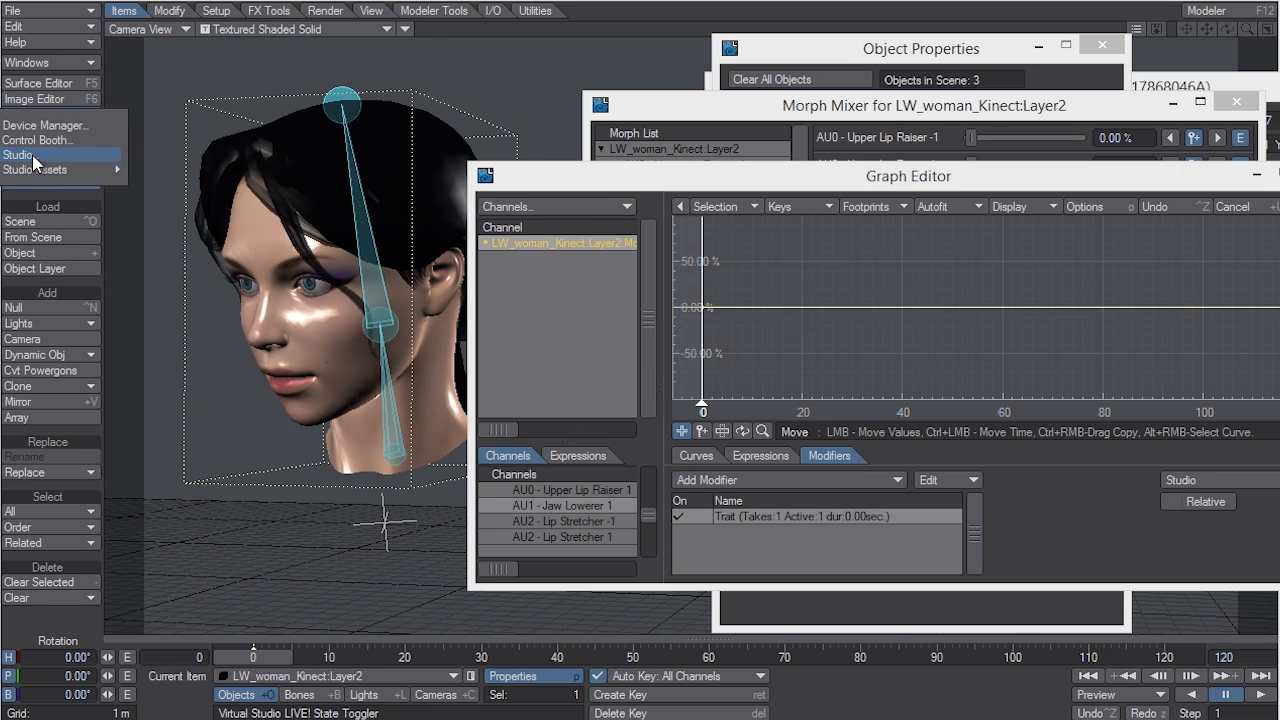
left_click(33, 157)
left_click_drag(746, 498, 1091, 183)
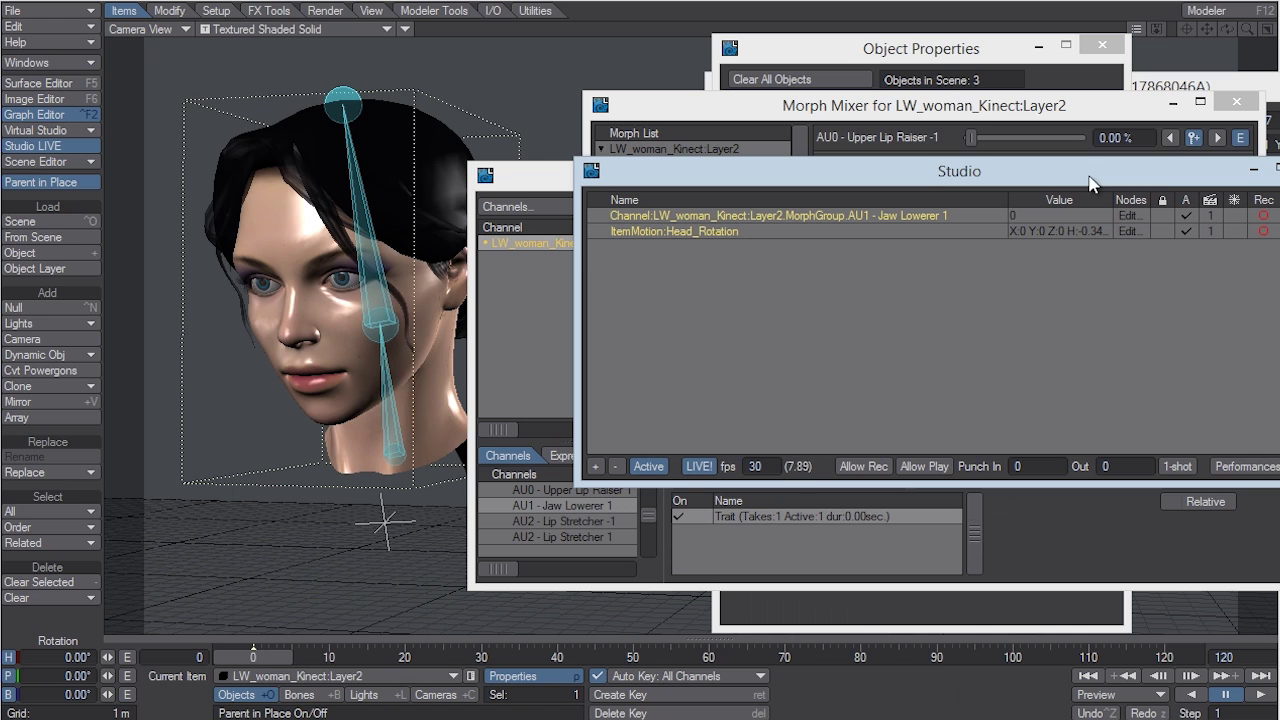
left_click(712, 232)
left_click(704, 216)
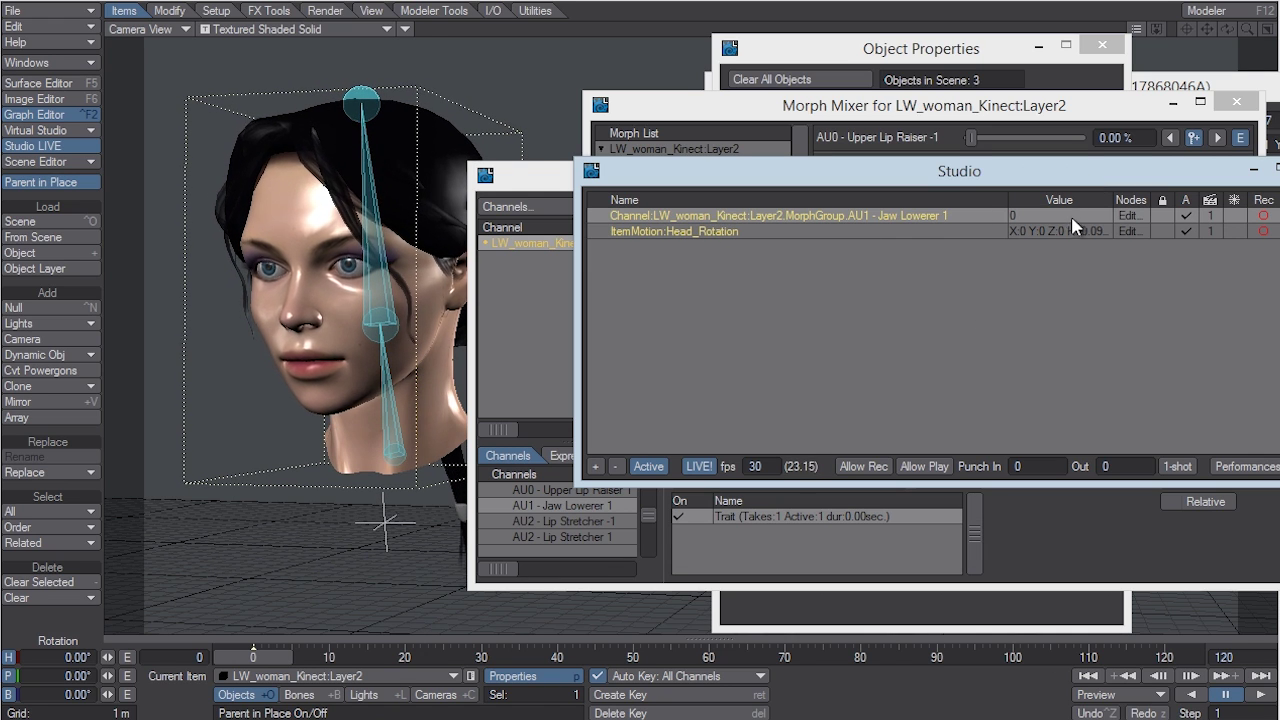
double_click(896, 224)
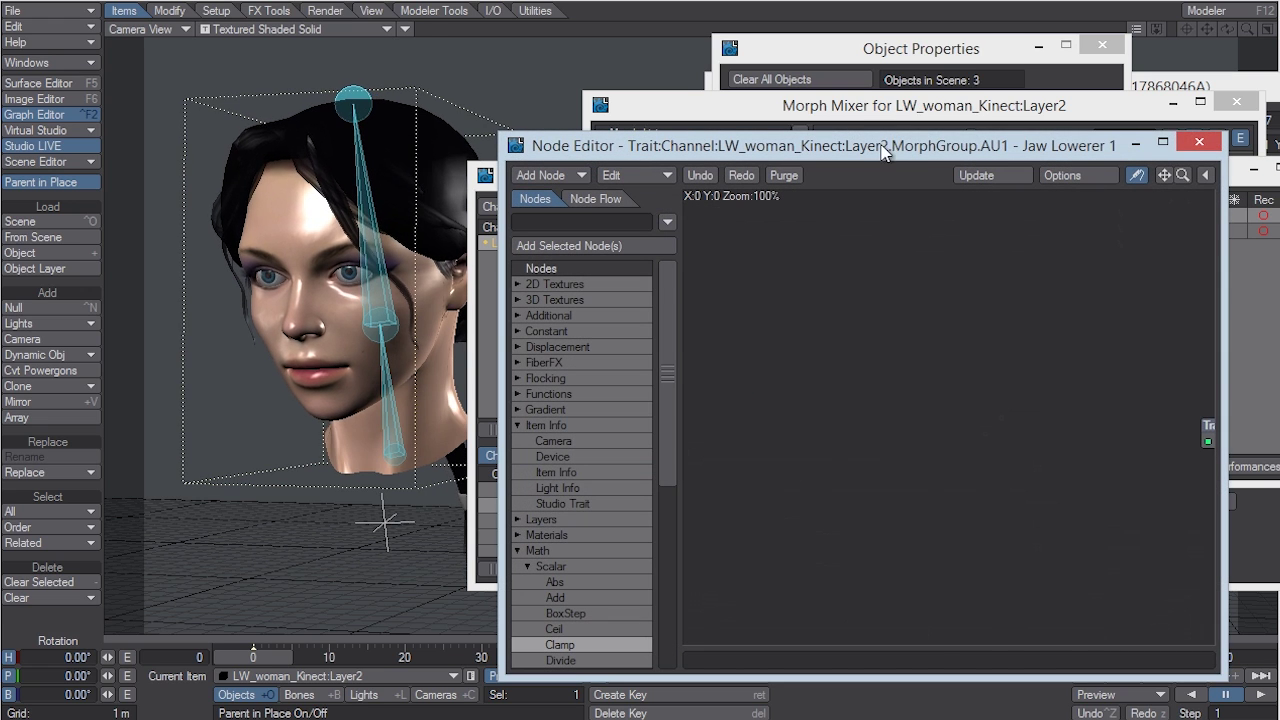
left_click_drag(1212, 432, 1064, 390)
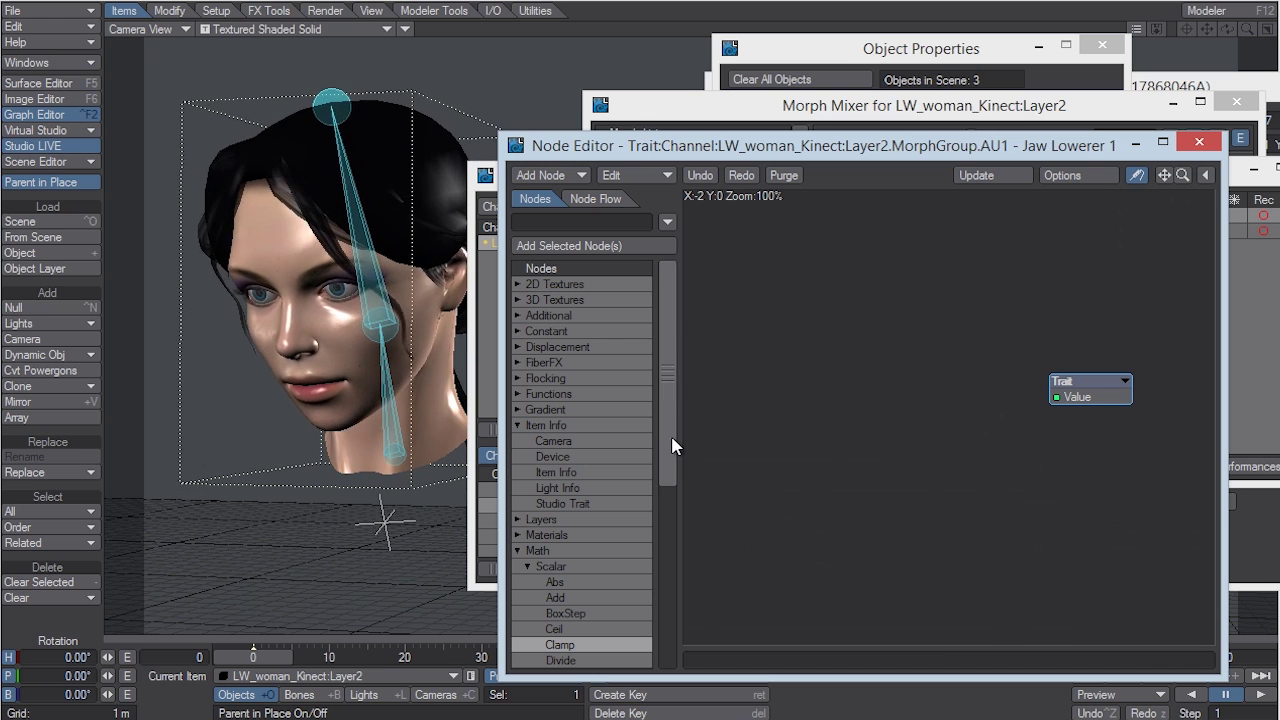
- Add a Device node left of Trait using Kinect For Windows manager and device Kinect_A
double_click(553, 456)
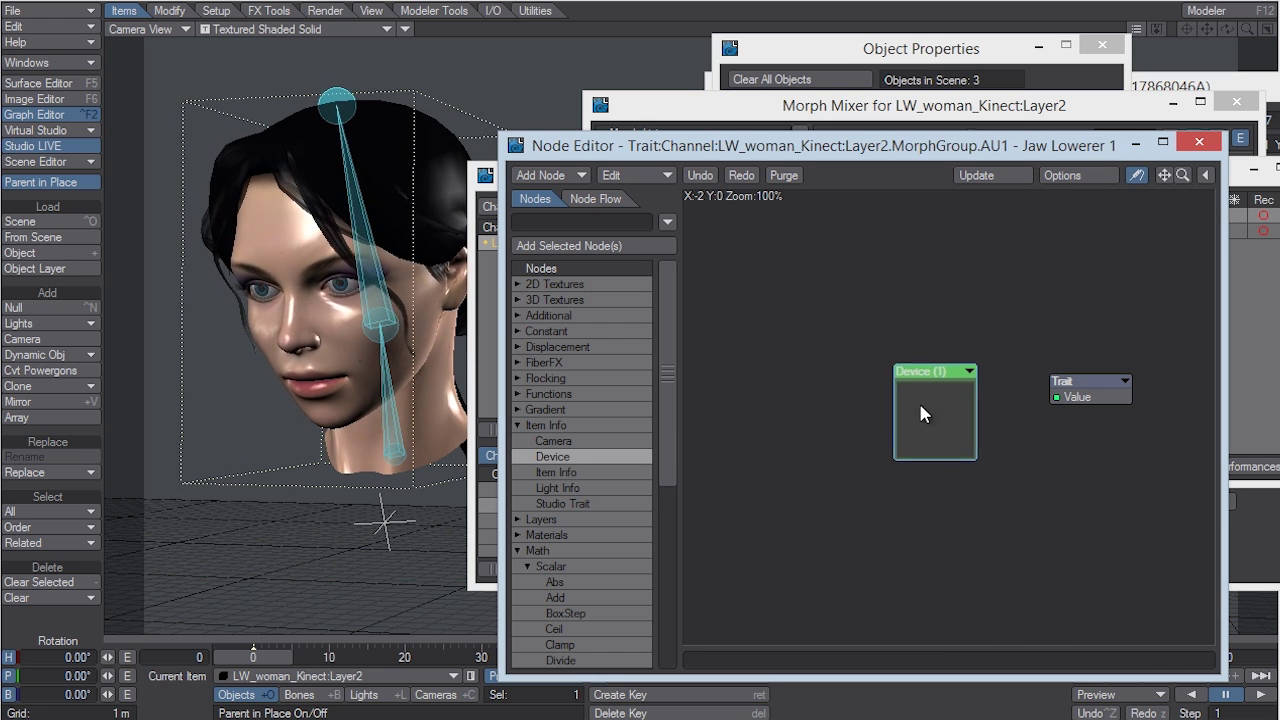
left_click_drag(918, 400, 830, 368)
double_click(830, 368)
left_click(855, 372)
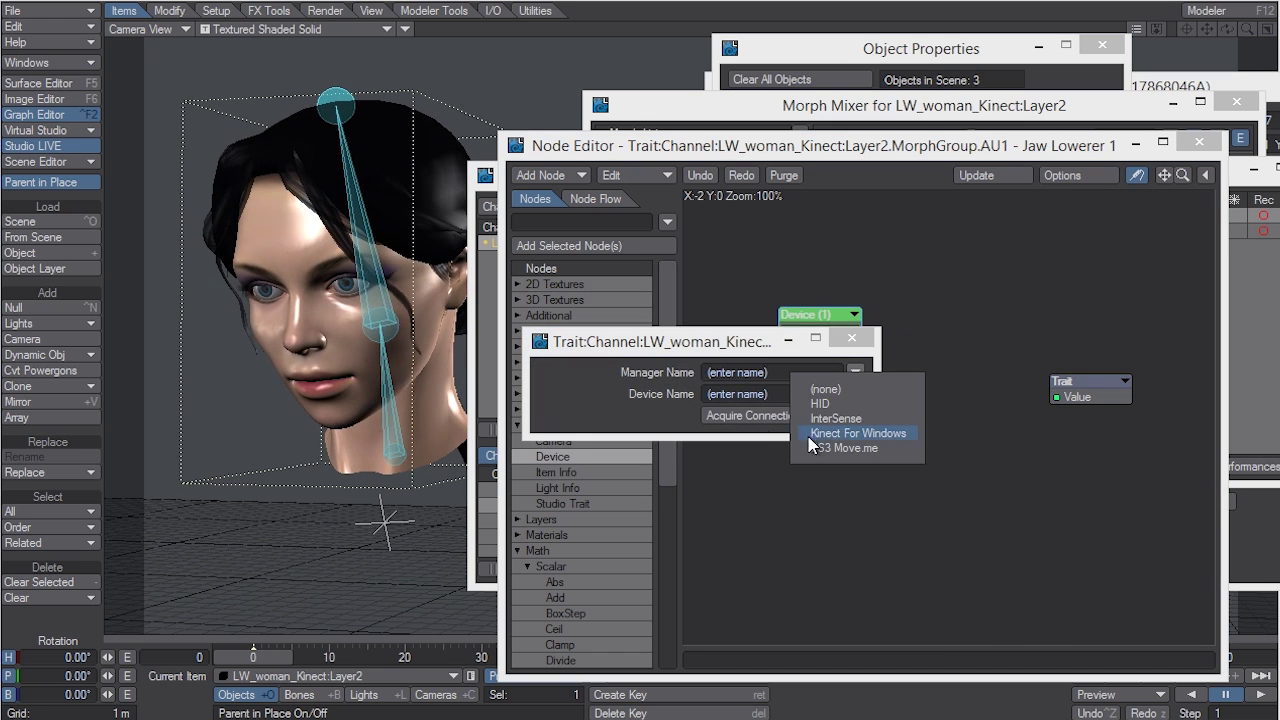
left_click(857, 434)
left_click(853, 395)
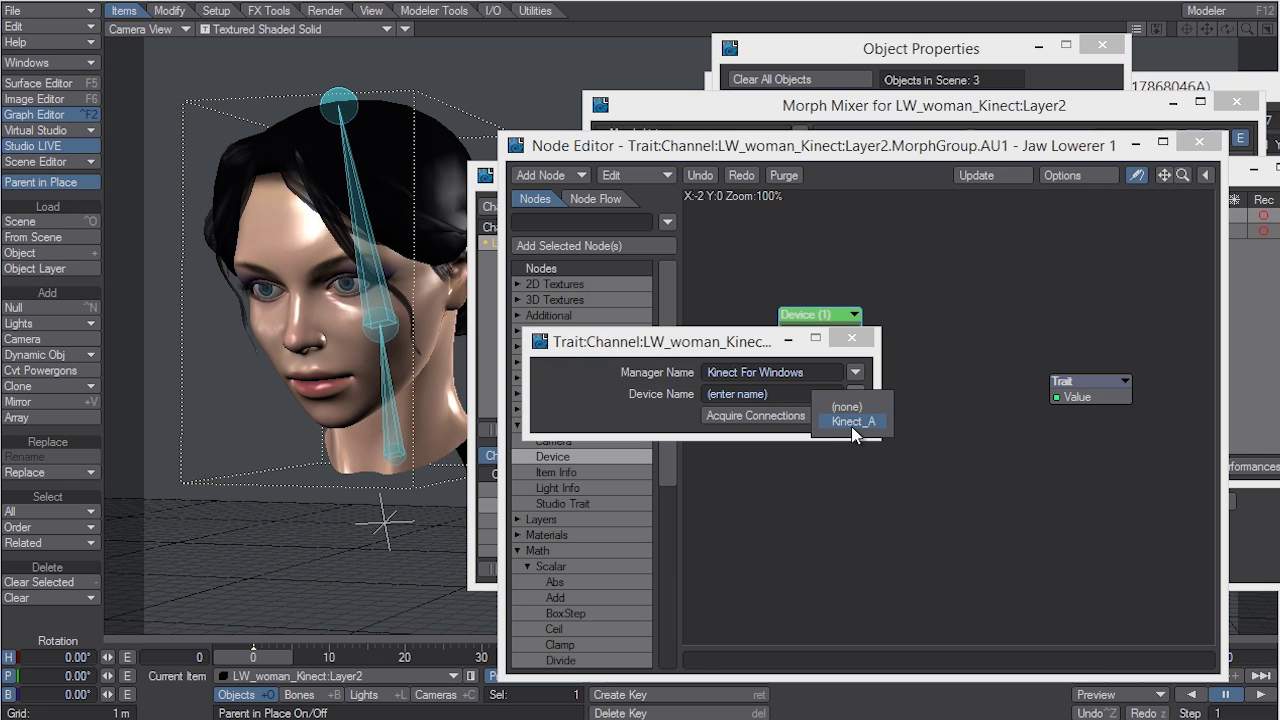
left_click(851, 426)
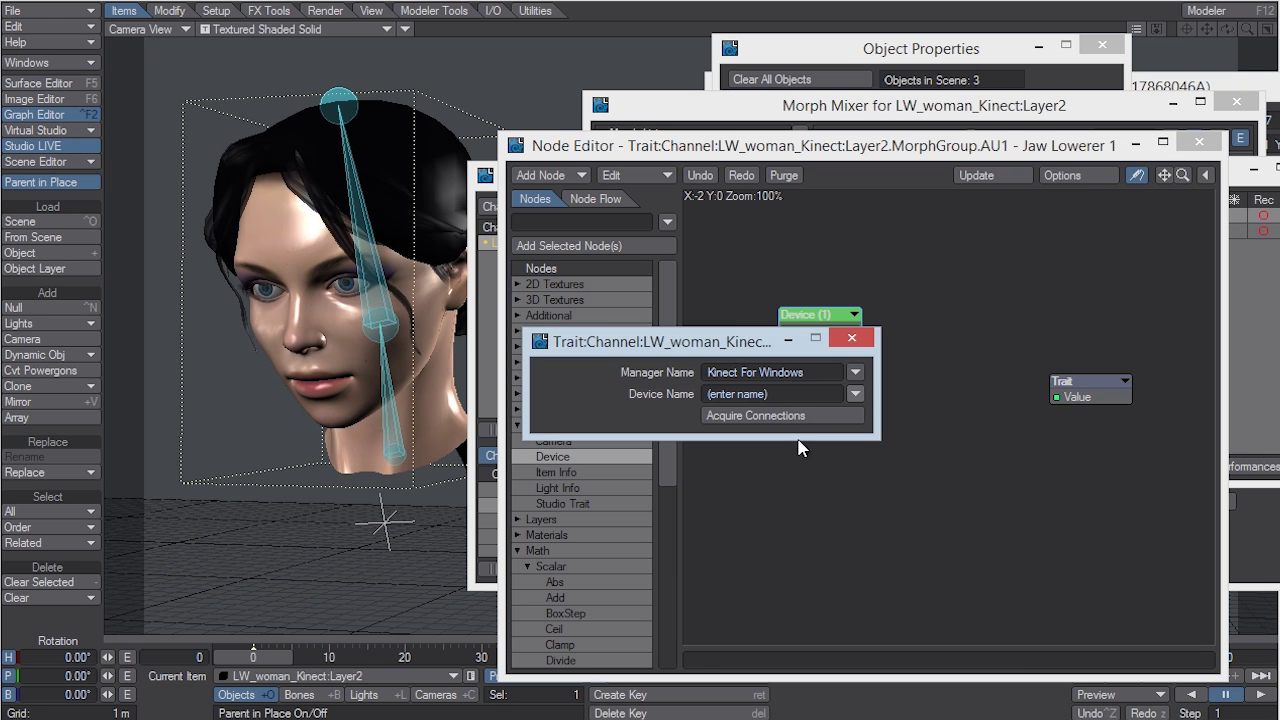
left_click(852, 340)
scroll(855, 400, "down", 6)
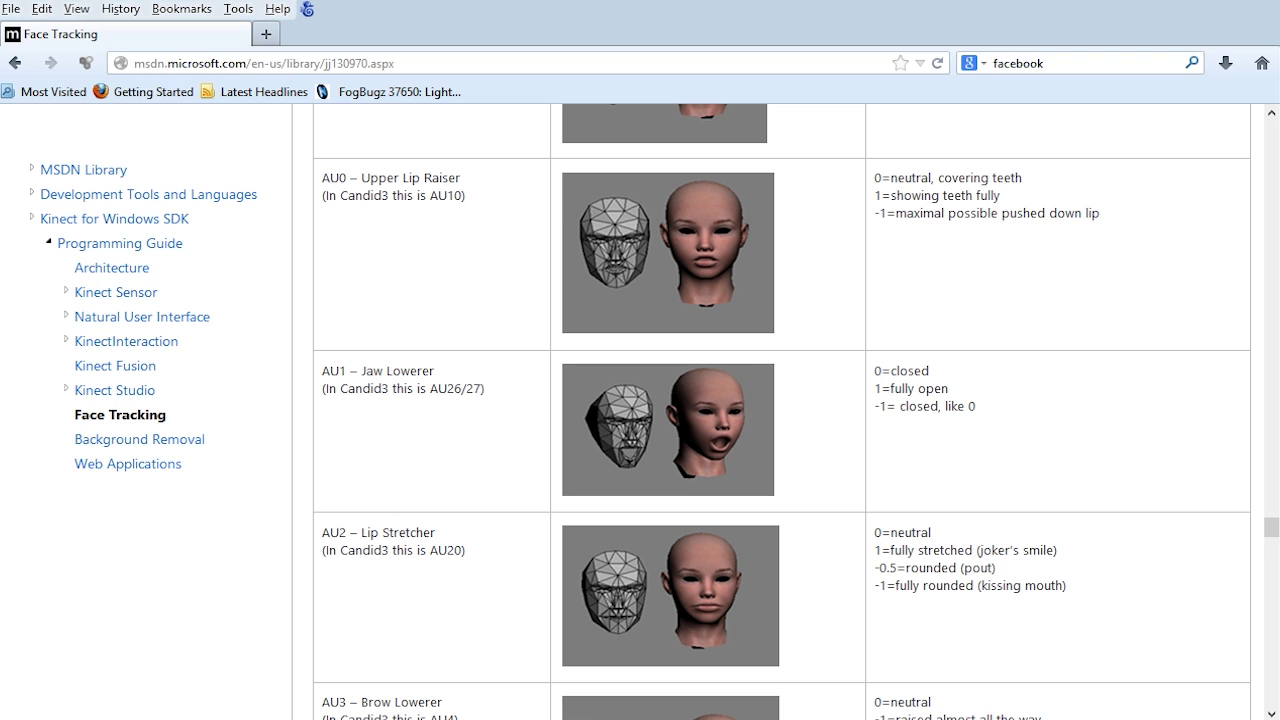
- Scroll the MSDN page to the AU1 – Jaw Lowerer row, then return to the LightWave scene
scroll(420, 424, "up", 6)
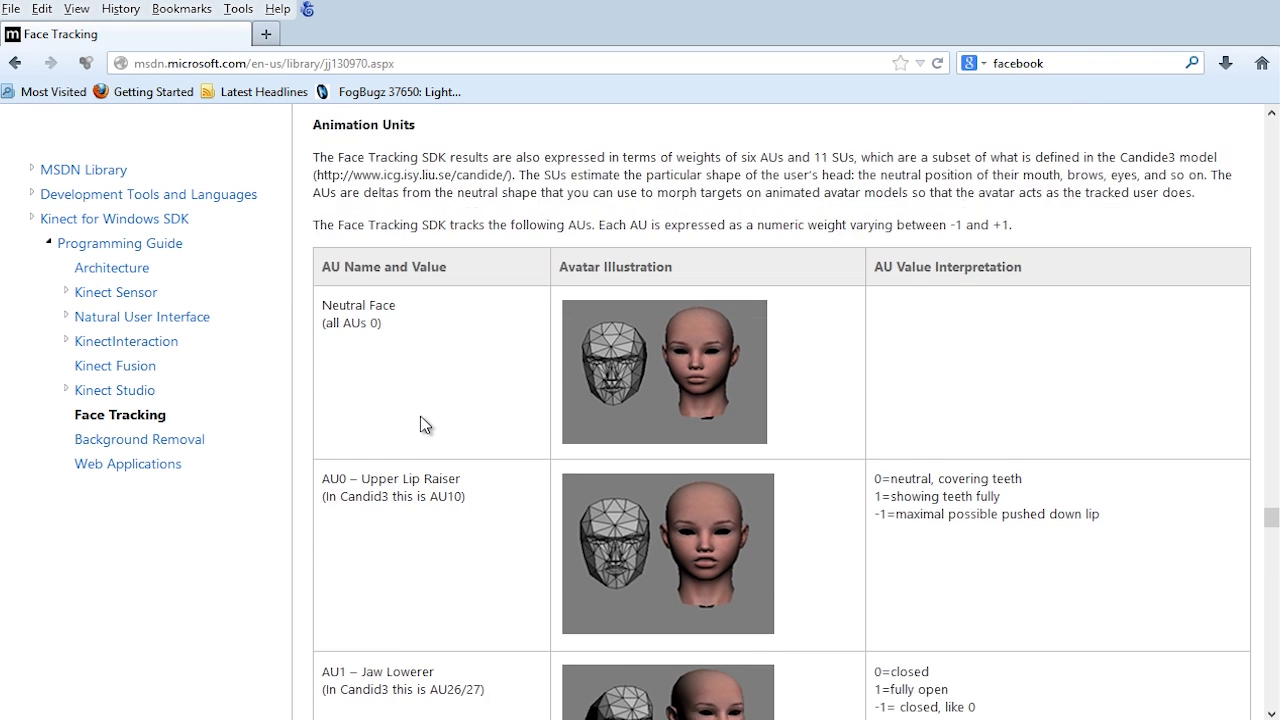
scroll(705, 390, "down", 4)
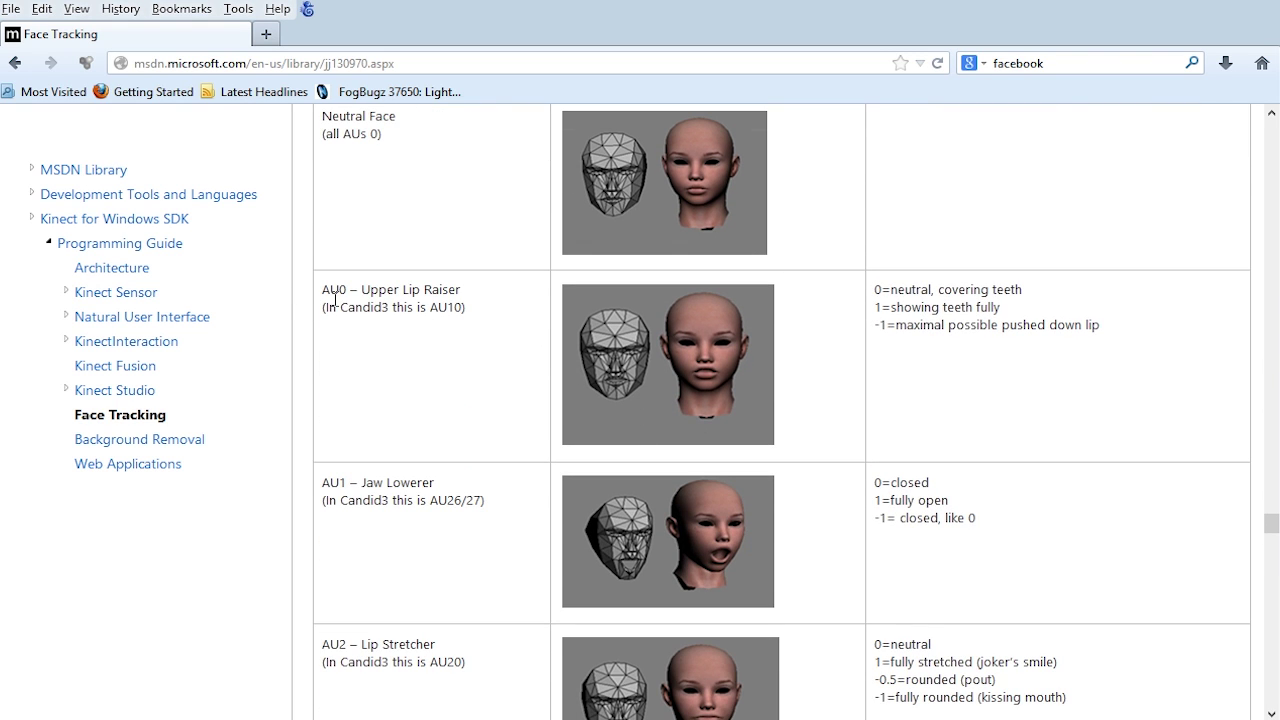
scroll(407, 360, "down", 2)
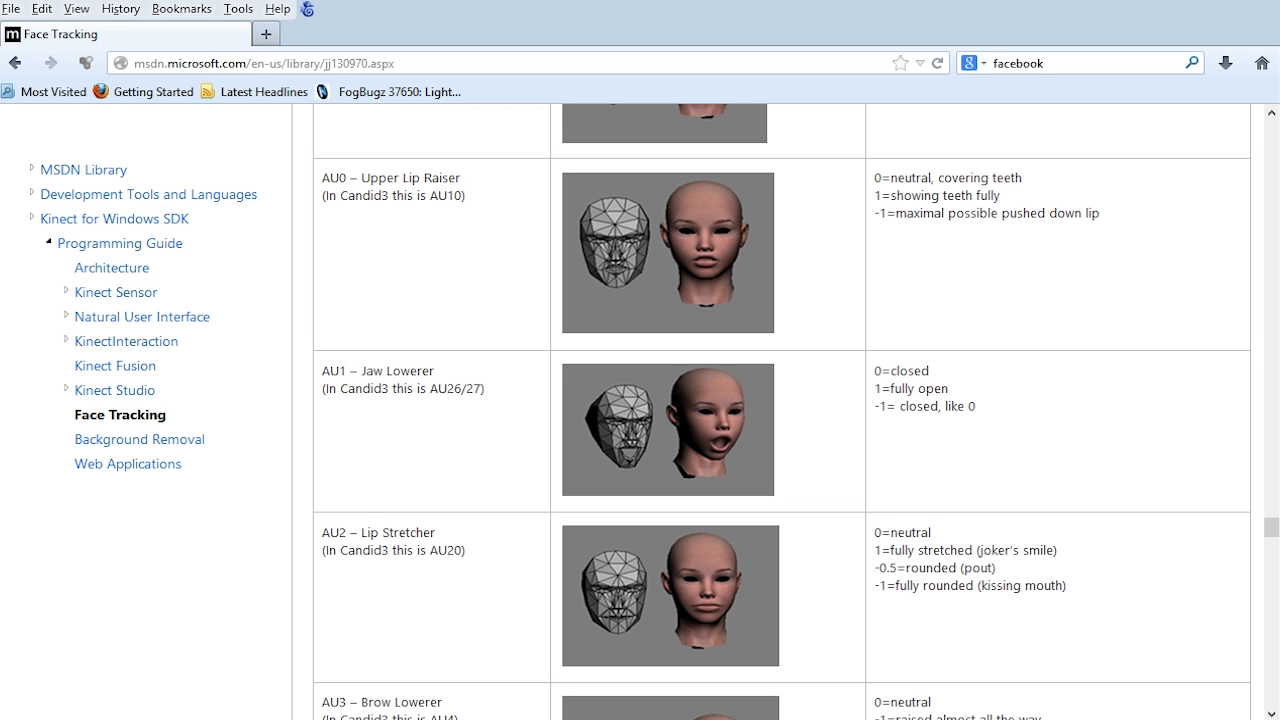
left_click(830, 700)
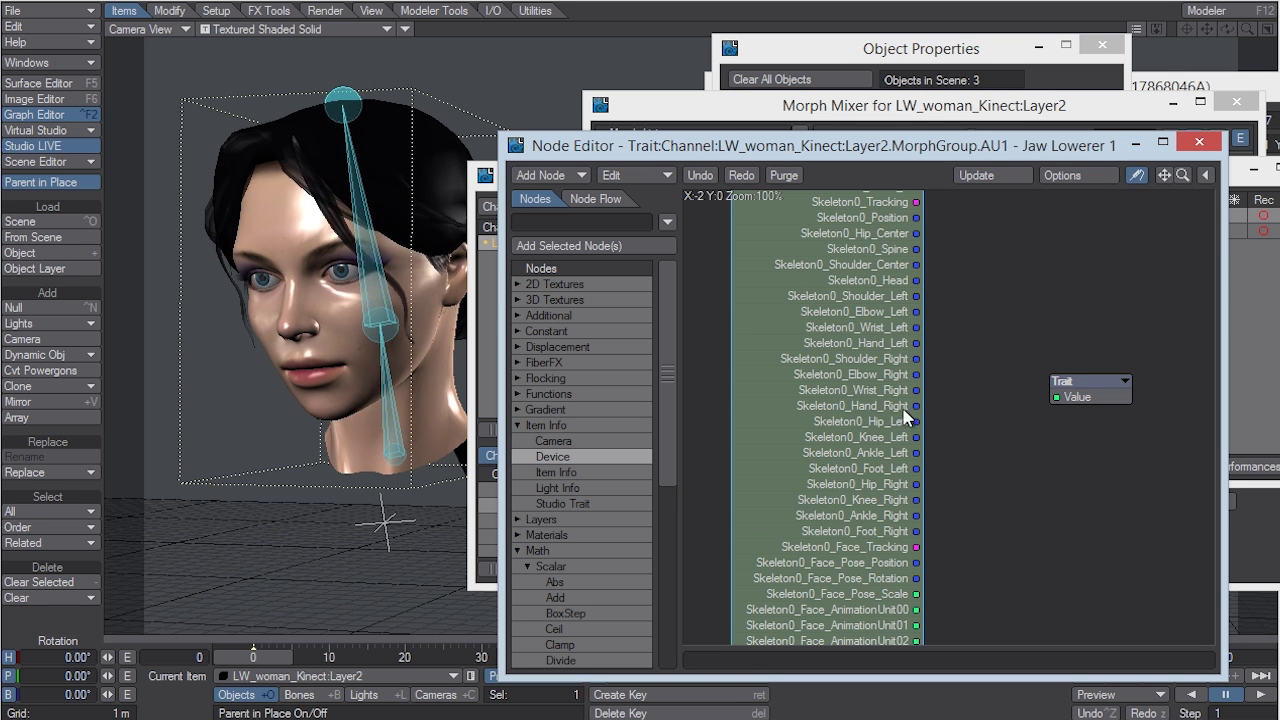
- Move the Device node up and link Skeleton0_Face_AnimationUnit01 to the Trait node's Value input
left_click_drag(861, 549, 826, 297)
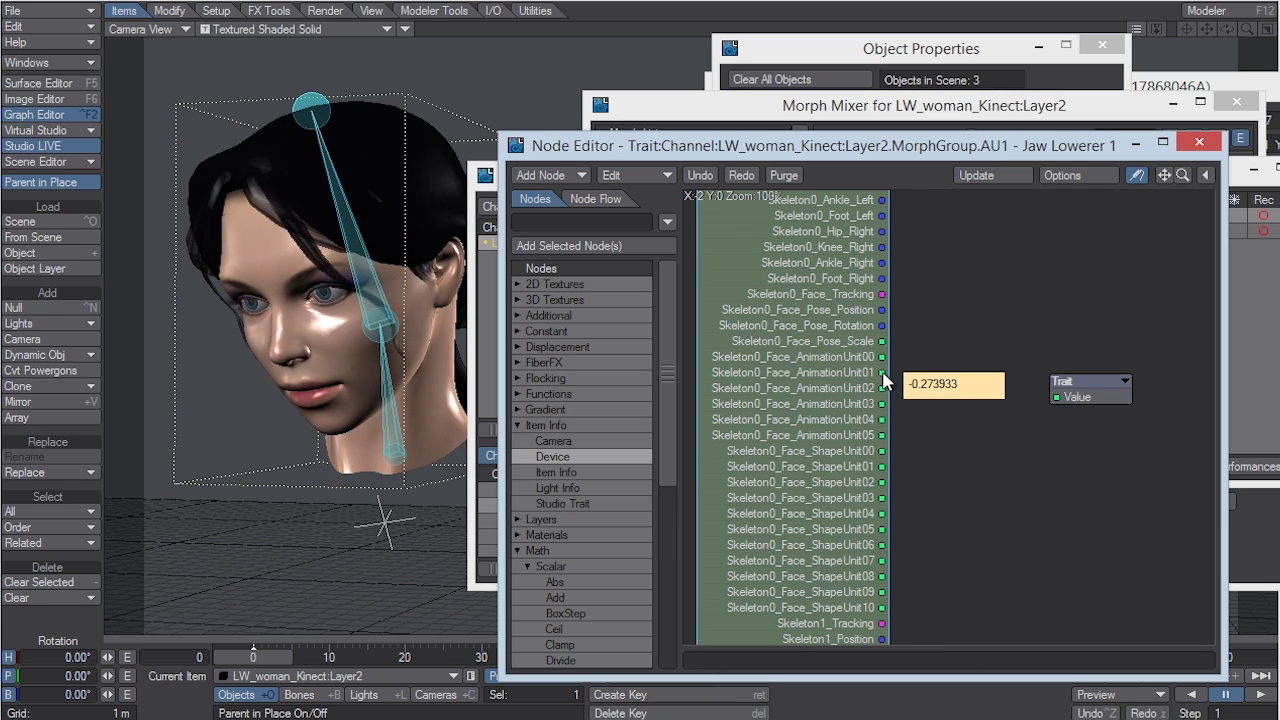
left_click_drag(883, 372, 913, 374)
left_click_drag(1037, 394, 1080, 401)
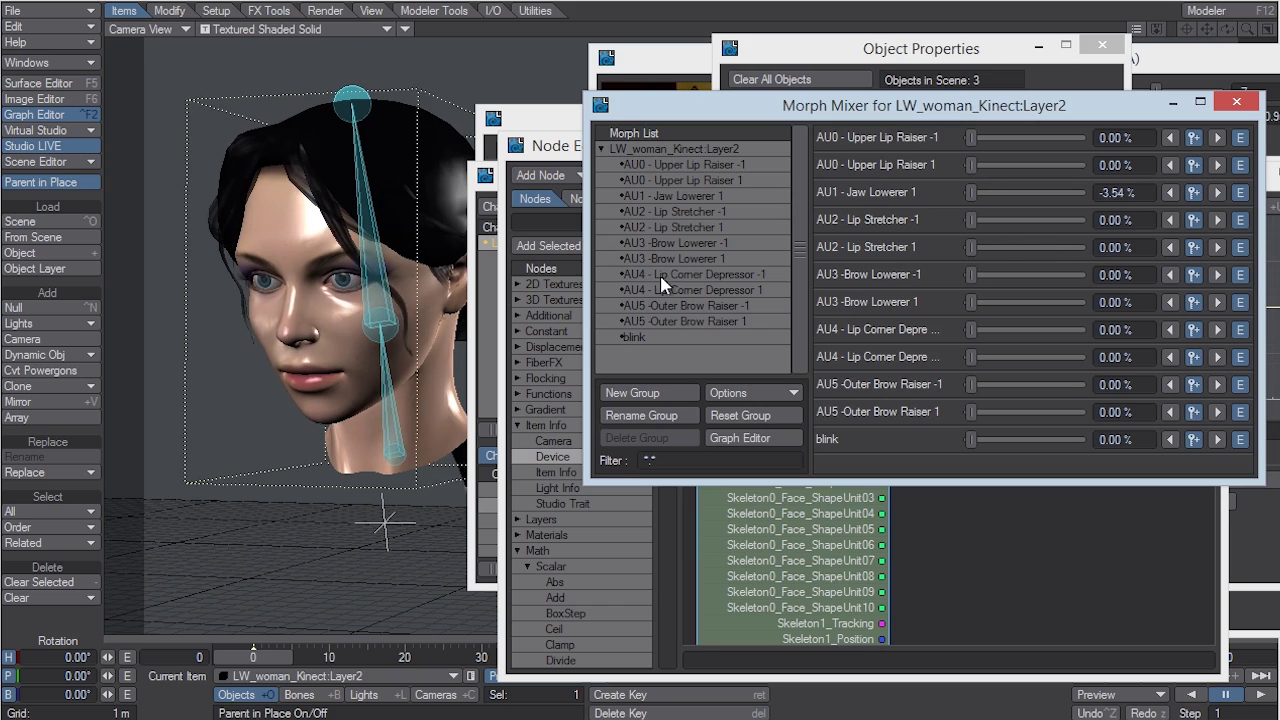
- Close the Morph Mixer and render settings window, and rearrange the node editor and Device node
left_click(1248, 110)
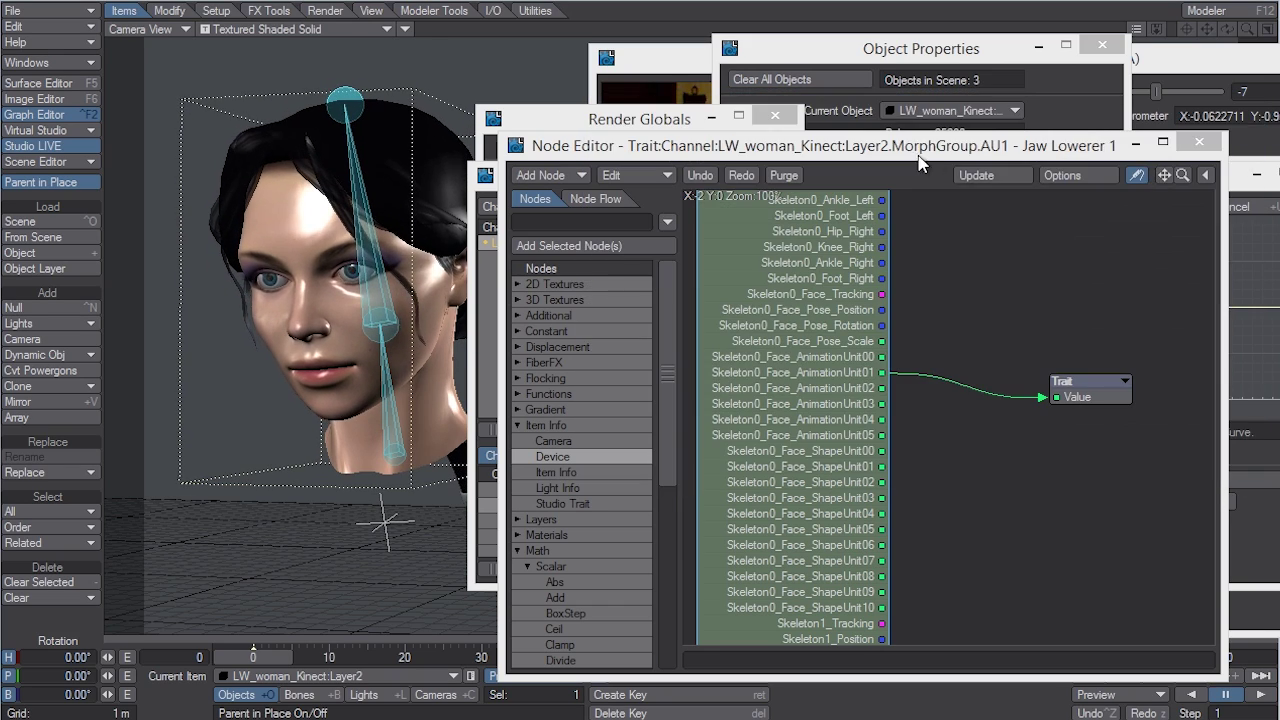
left_click_drag(916, 148, 1075, 125)
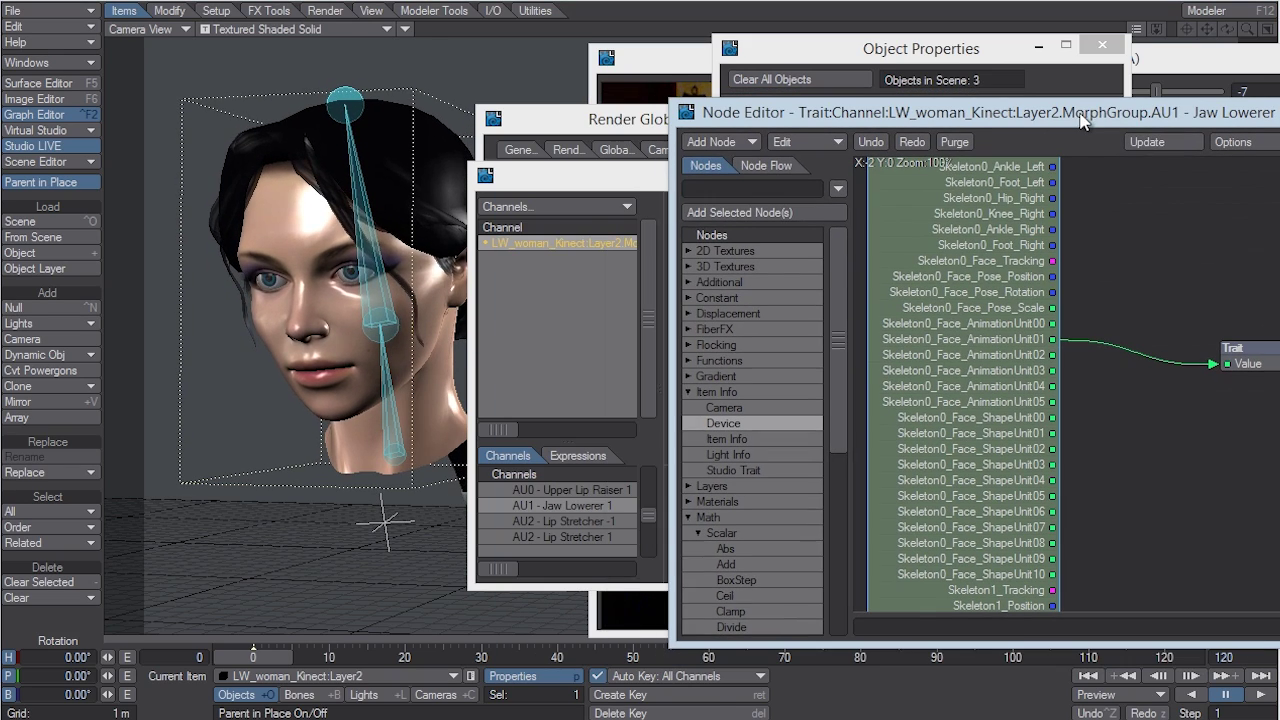
double_click(594, 177)
double_click(1240, 158)
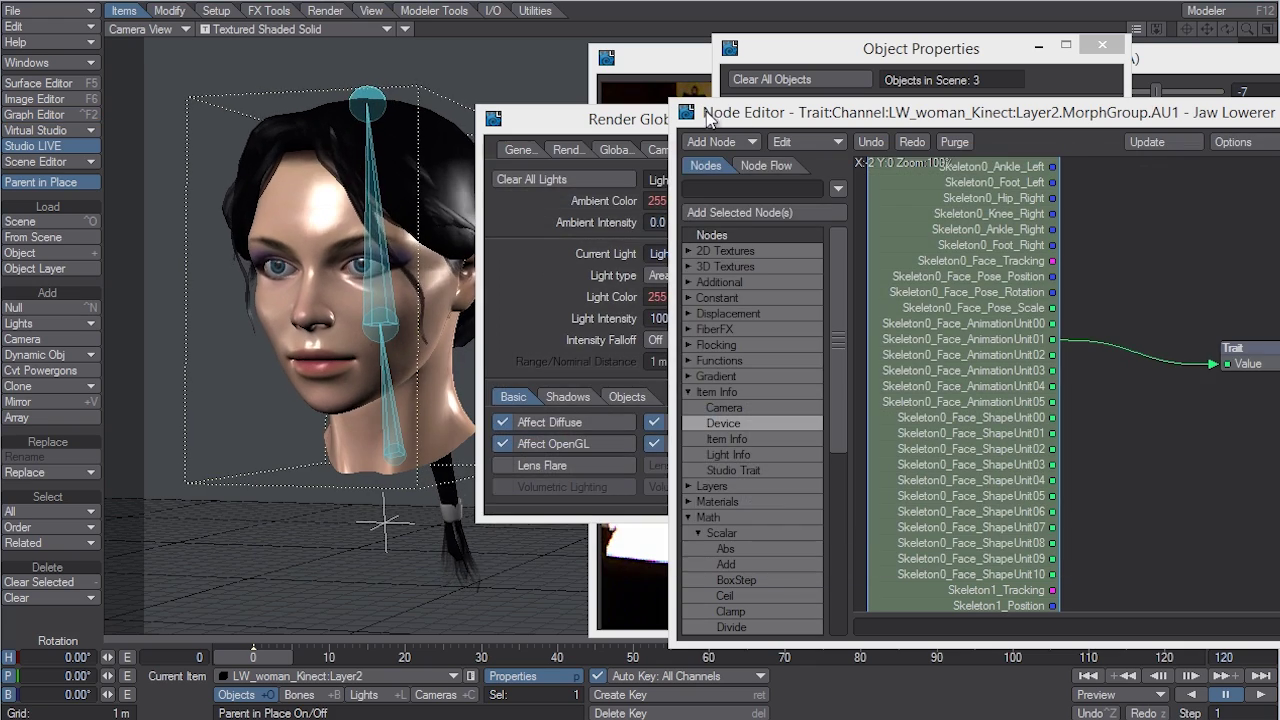
left_click(600, 118)
left_click(775, 117)
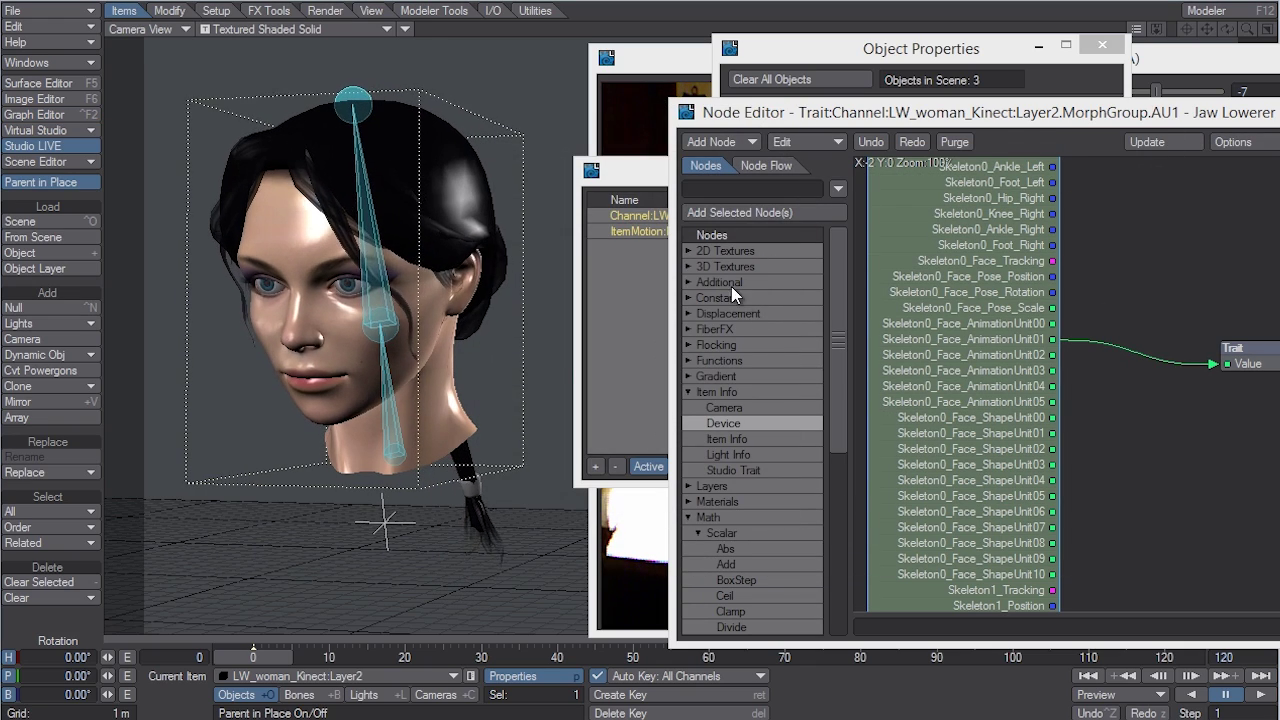
left_click_drag(984, 498, 977, 452)
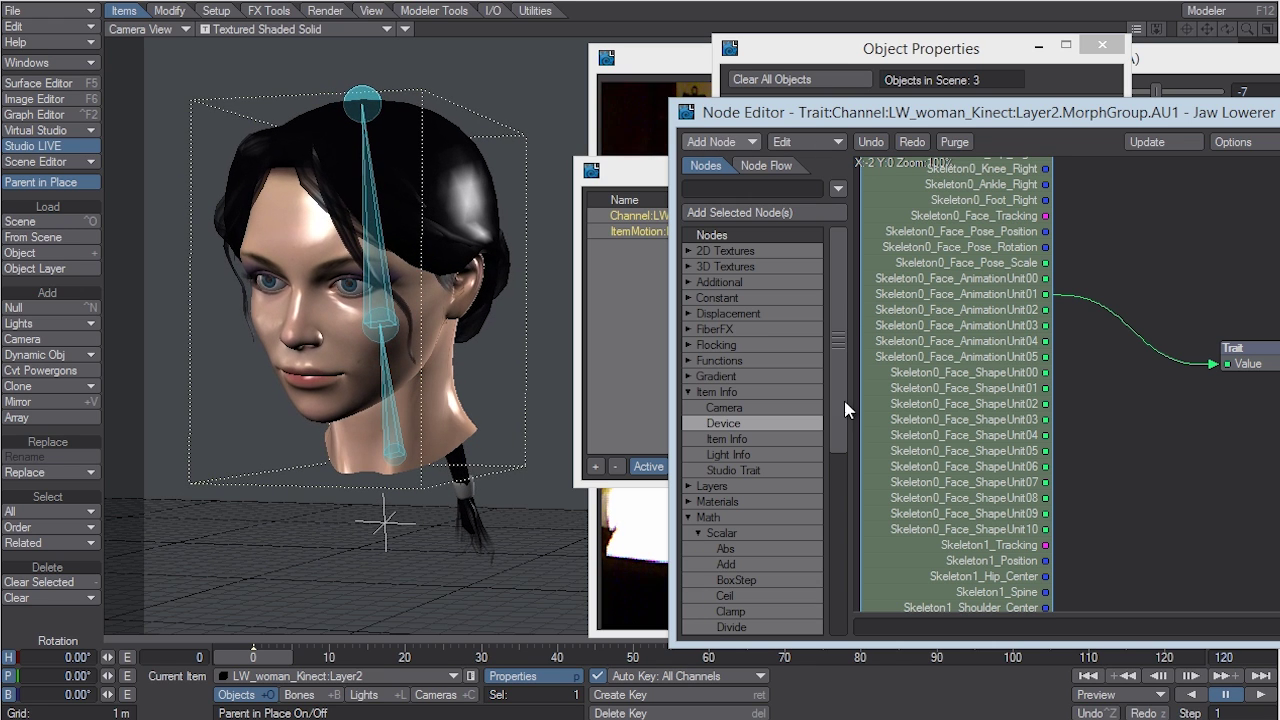
left_click_drag(838, 379, 837, 453)
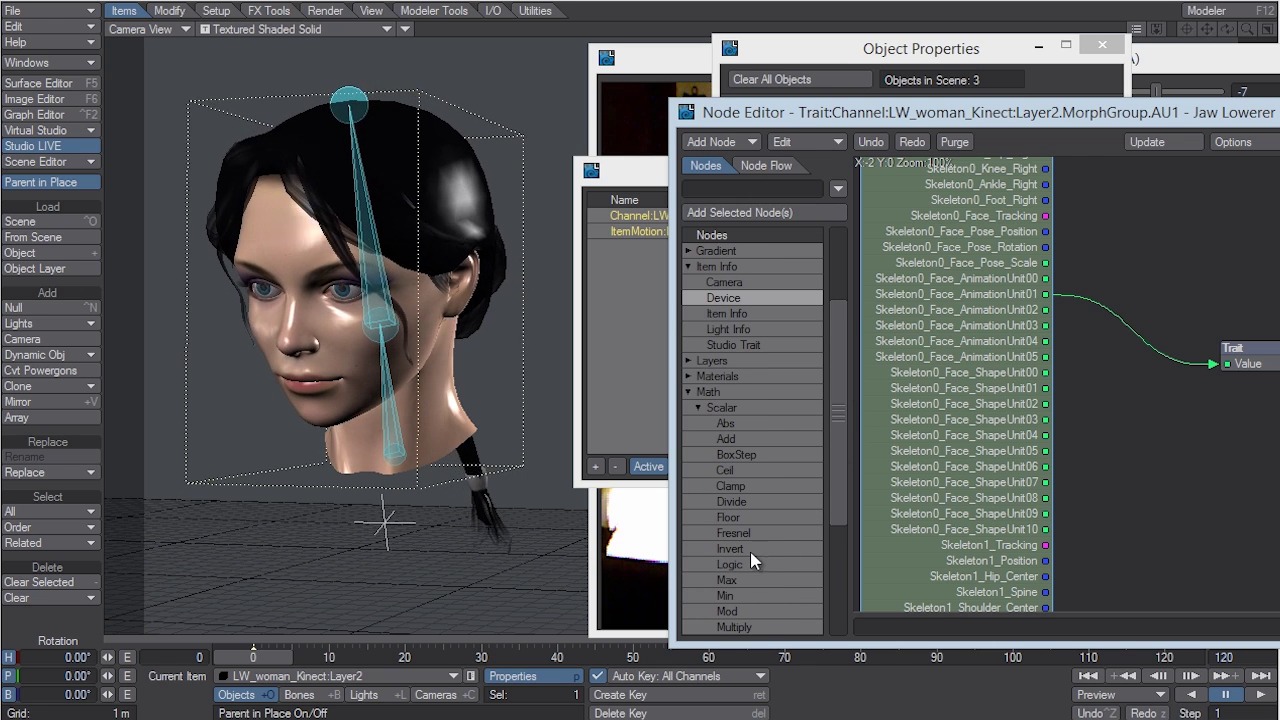
left_click_drag(837, 508, 840, 542)
- Insert a Multiply node between AnimationUnit01 and the Trait's Value, with B set to 2.0
double_click(727, 563)
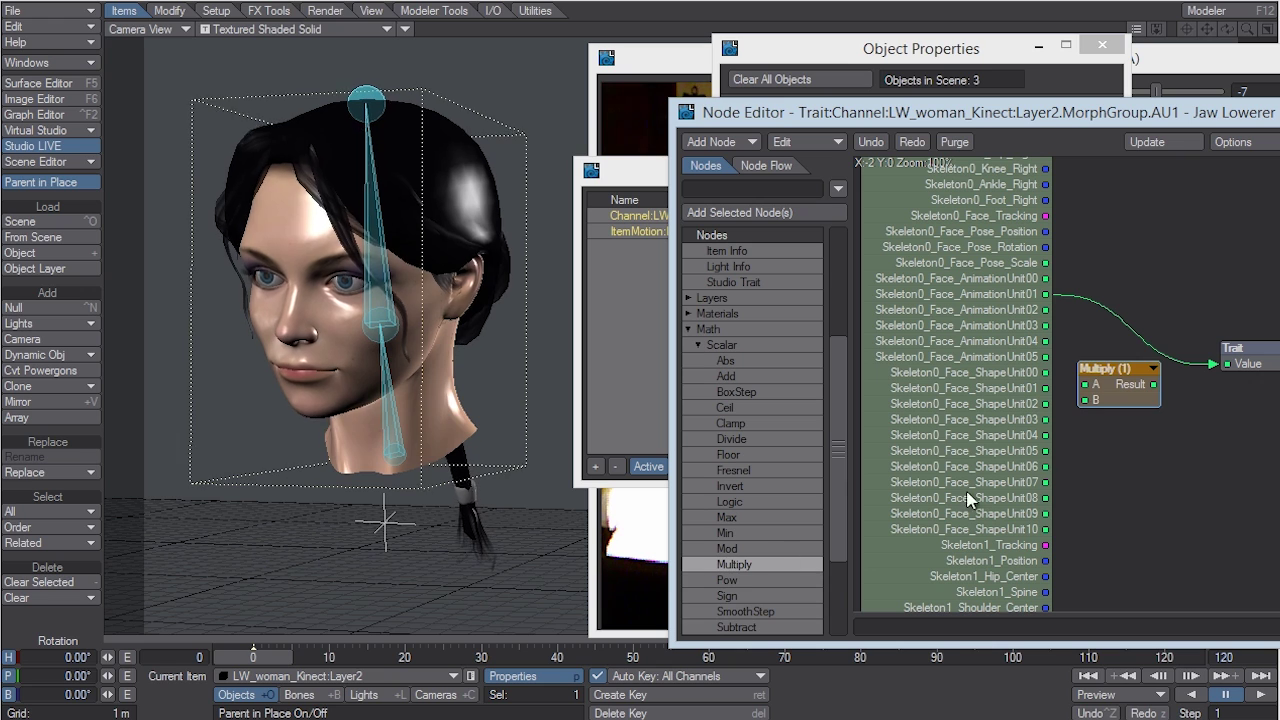
left_click_drag(1115, 390, 1219, 430)
left_click_drag(1219, 366, 1279, 372)
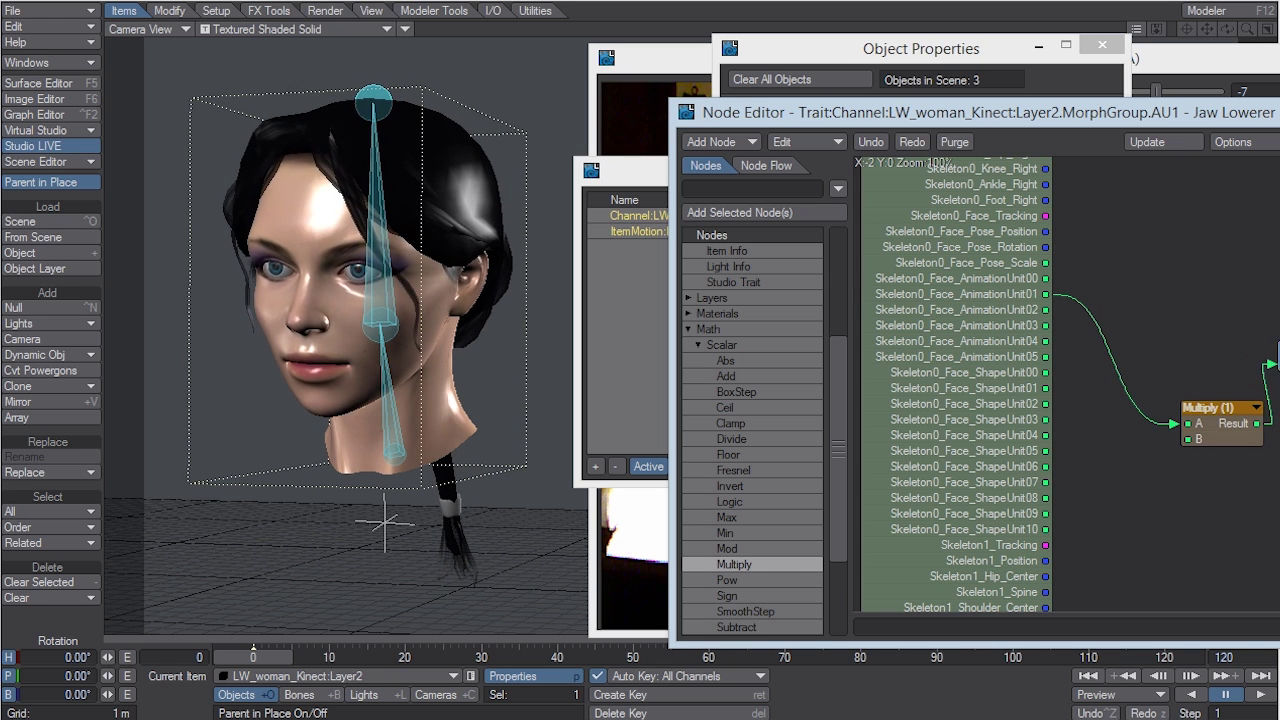
left_click_drag(1210, 408, 1187, 398)
mouse_move(1043, 295)
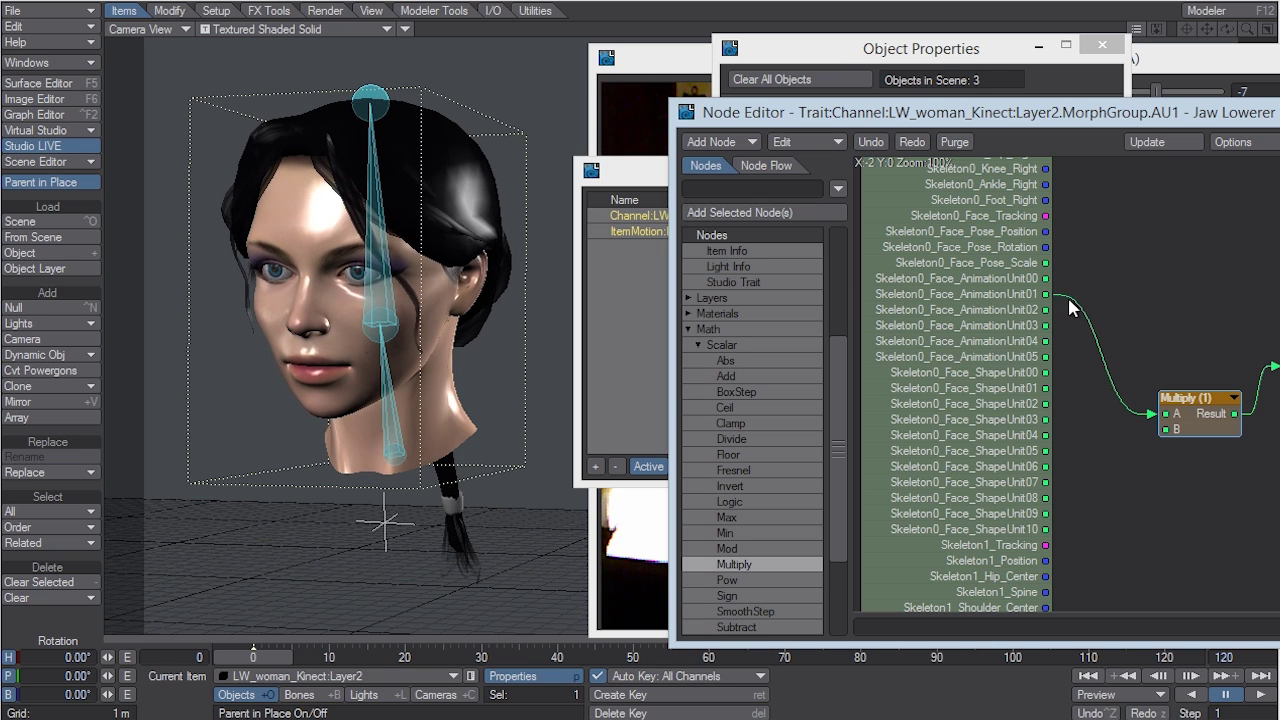
double_click(1205, 430)
left_click(743, 404)
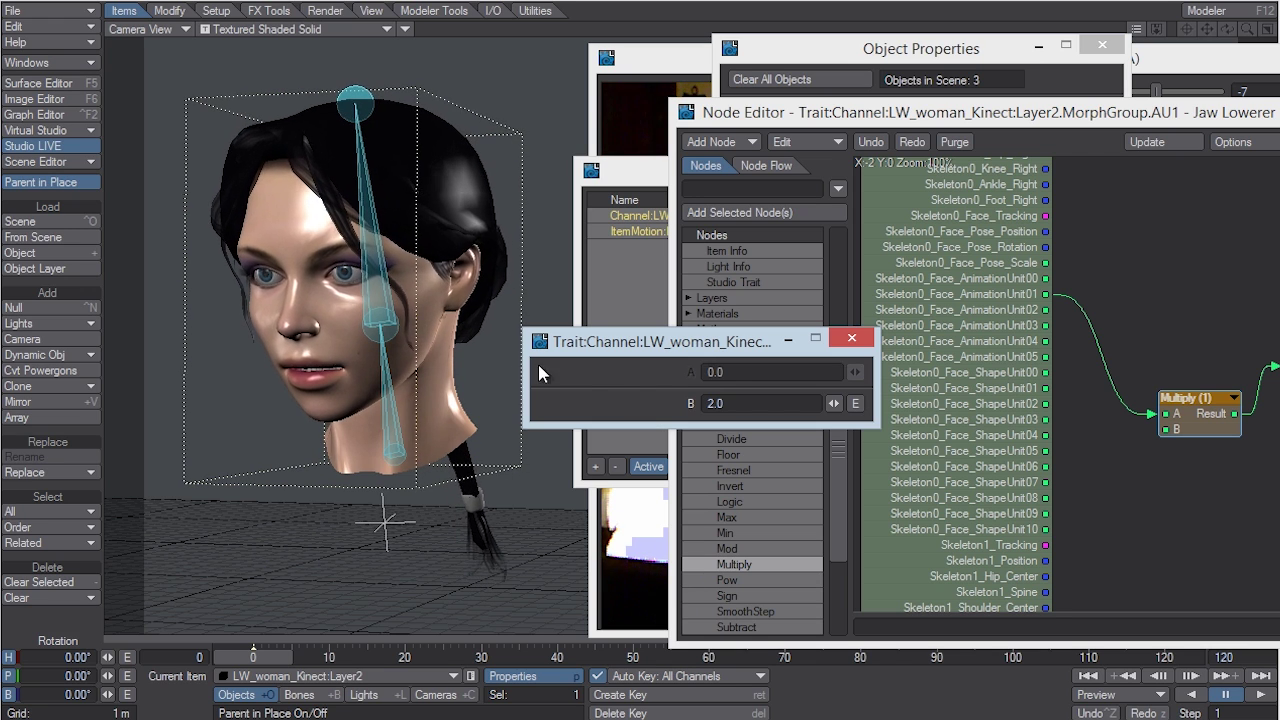
left_click(851, 338)
mouse_move(1049, 295)
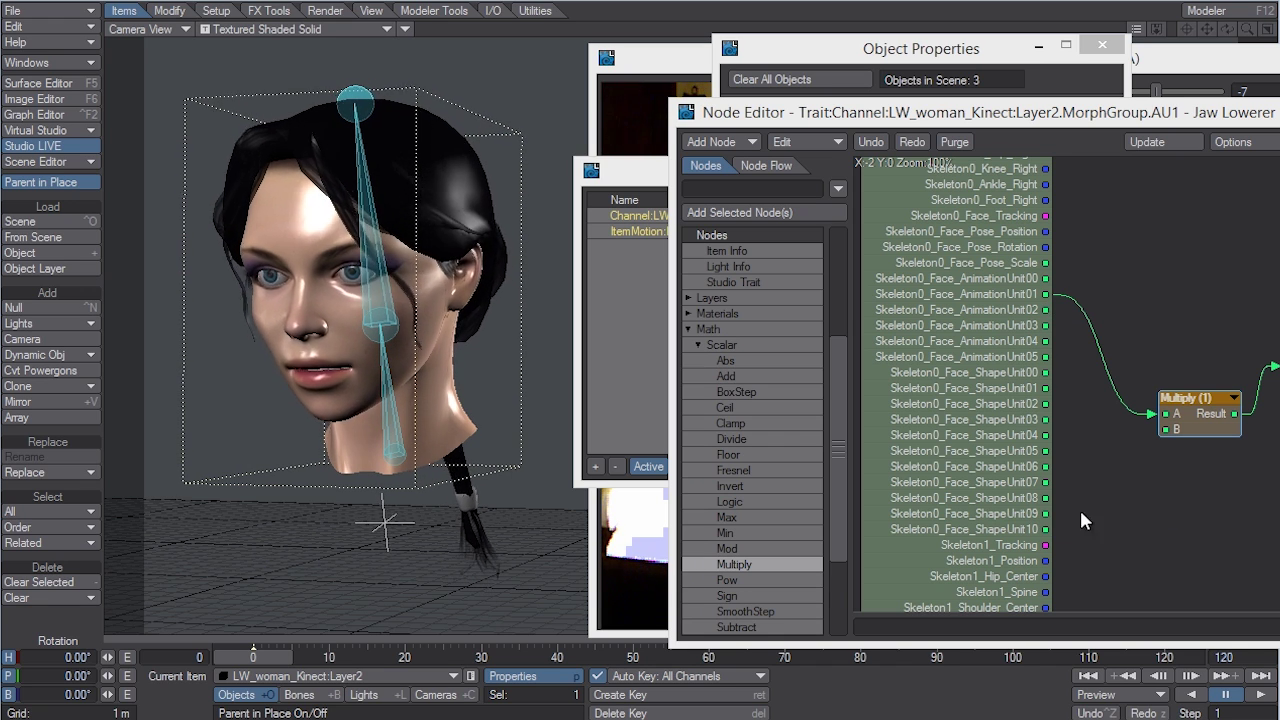
- Insert a Subtract node below Multiply, fed by AnimationUnit01 and feeding Multiply's A input
left_click_drag(837, 535, 847, 607)
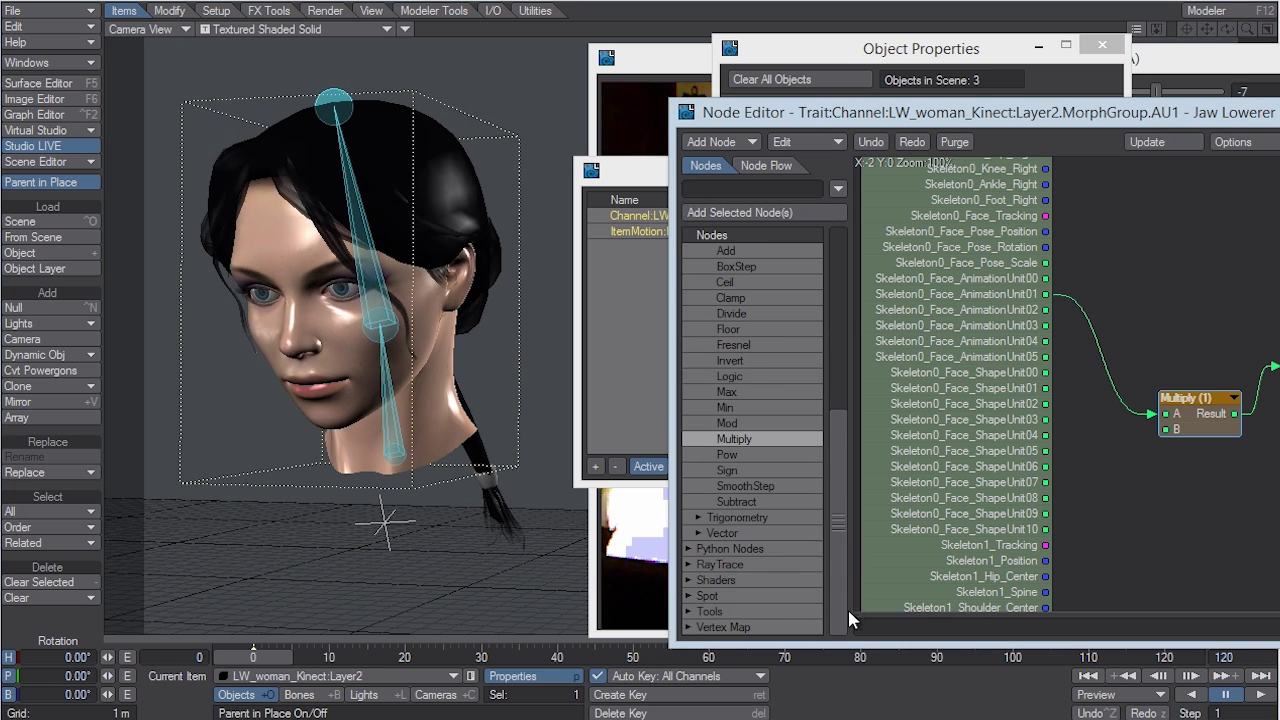
left_click_drag(736, 501, 1153, 506)
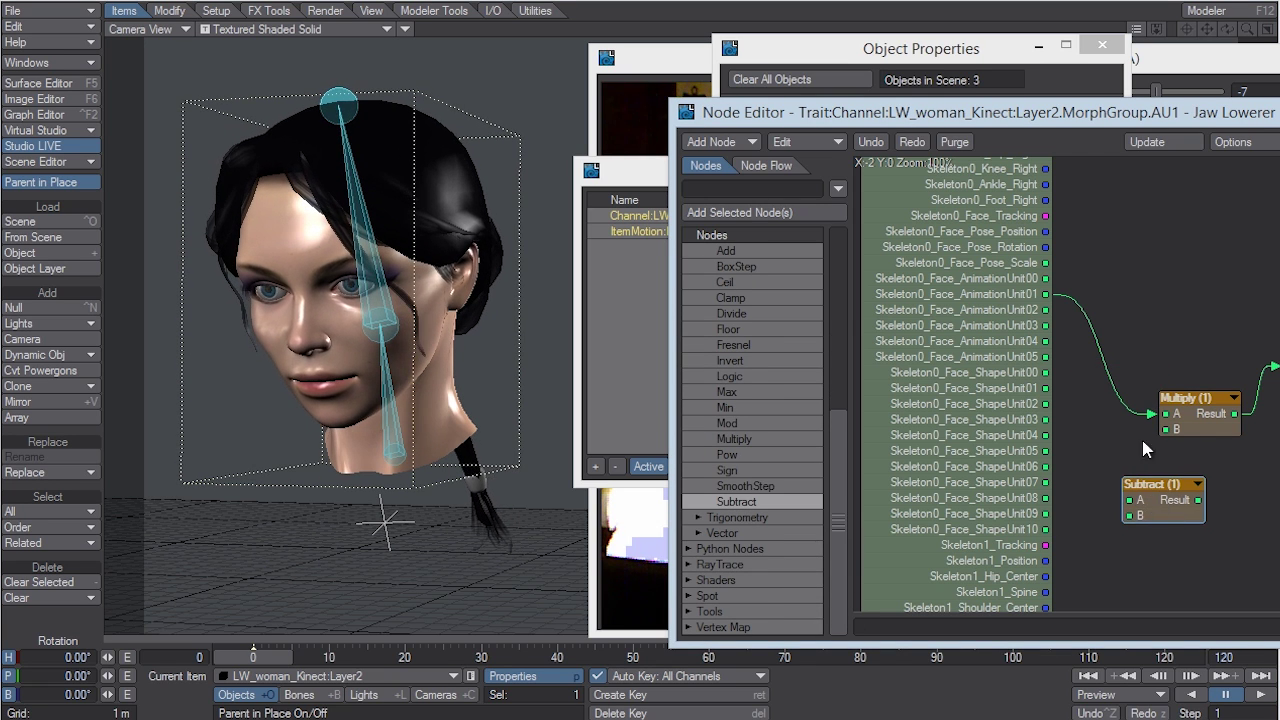
mouse_move(1155, 413)
left_mouse_down()
mouse_move(1146, 489)
mouse_move(1130, 500)
mouse_move(1165, 413)
left_mouse_up()
- Set the Subtract node's B value to 0.1
double_click(1176, 516)
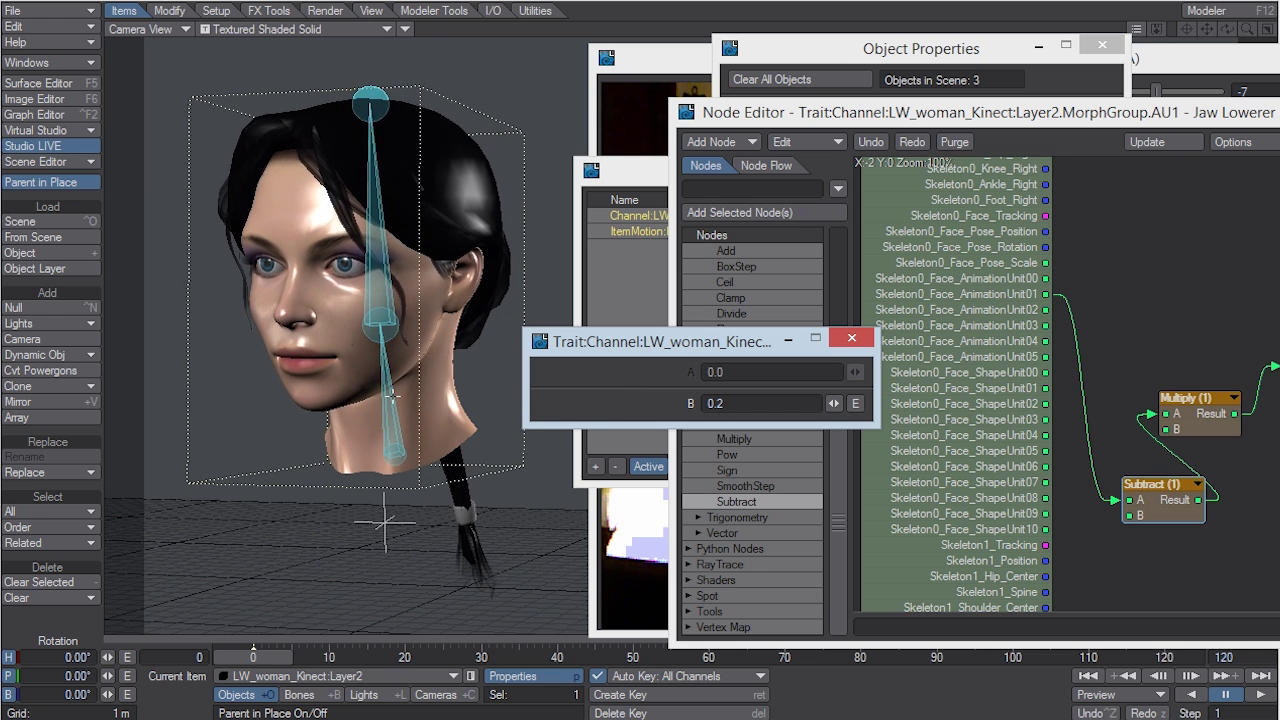
left_click(738, 403)
type("0.1")
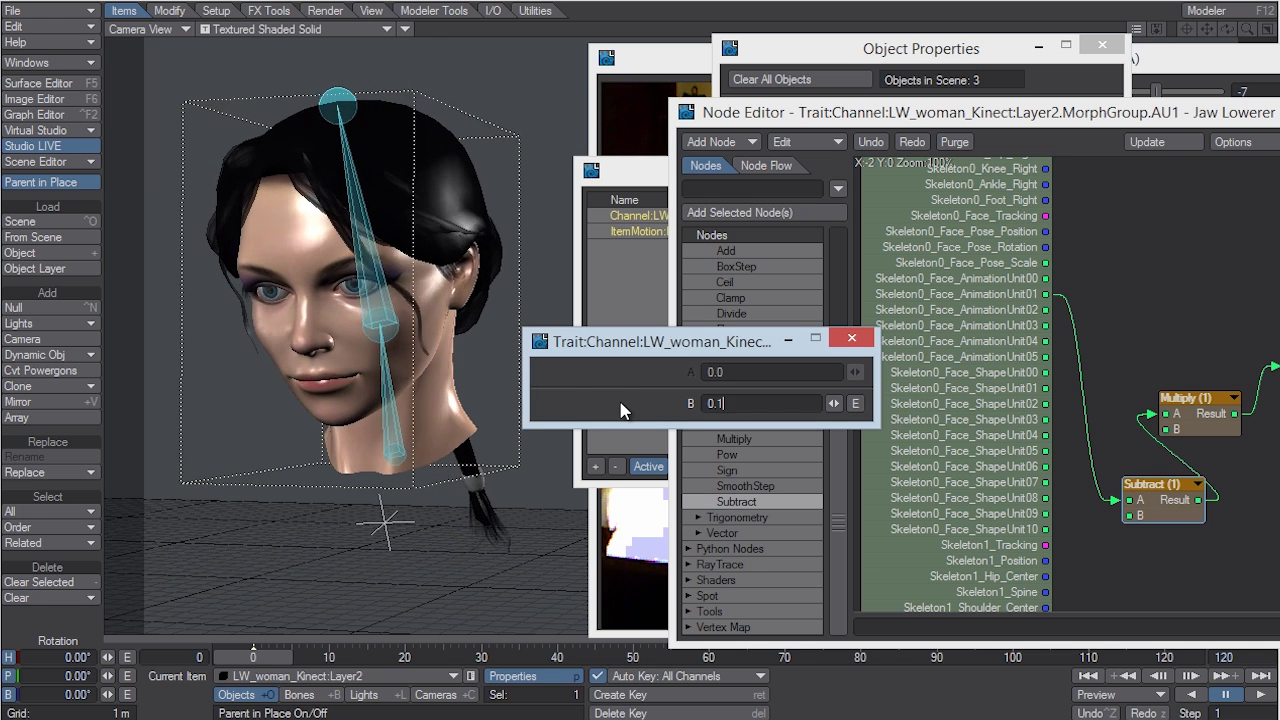